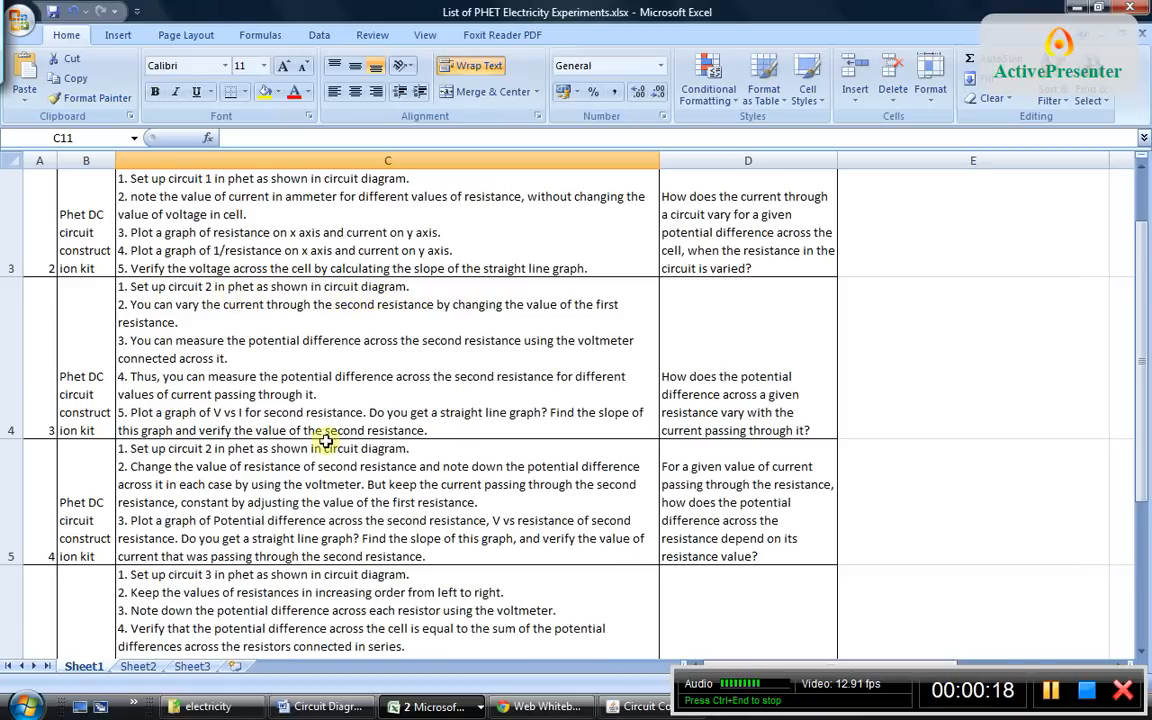
Switch to the Word document showing circuit diagram 2 and open the Circuit Construction Kit beside it
click(329, 708)
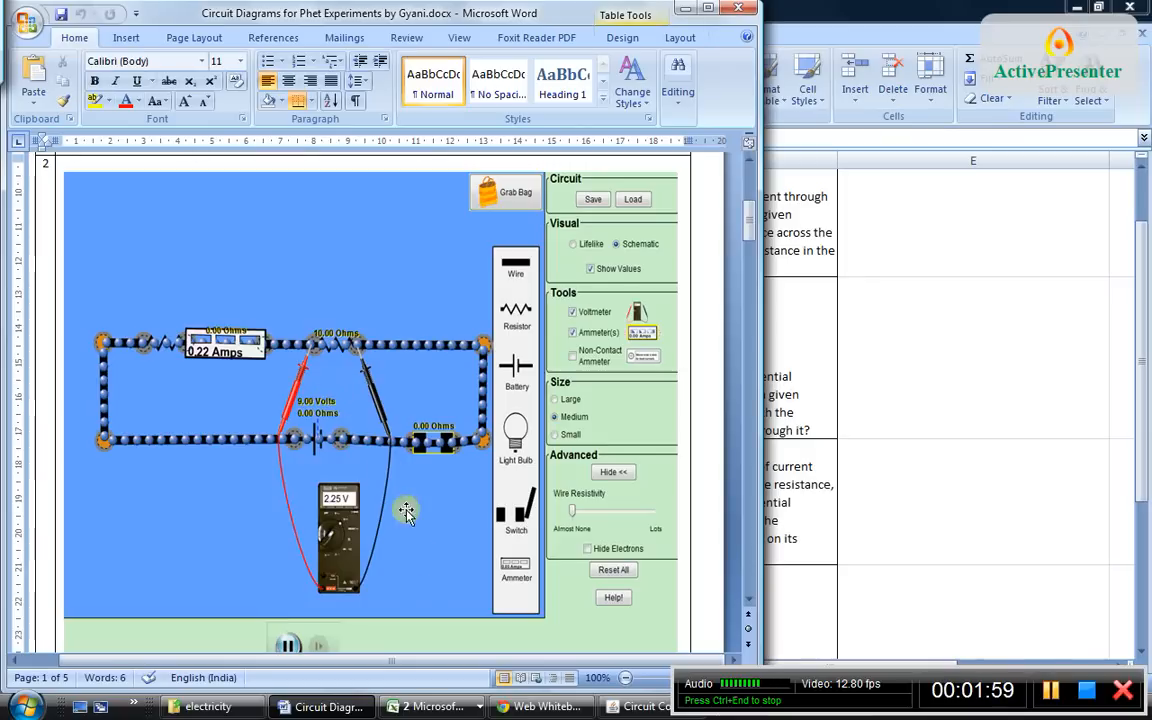
click(626, 707)
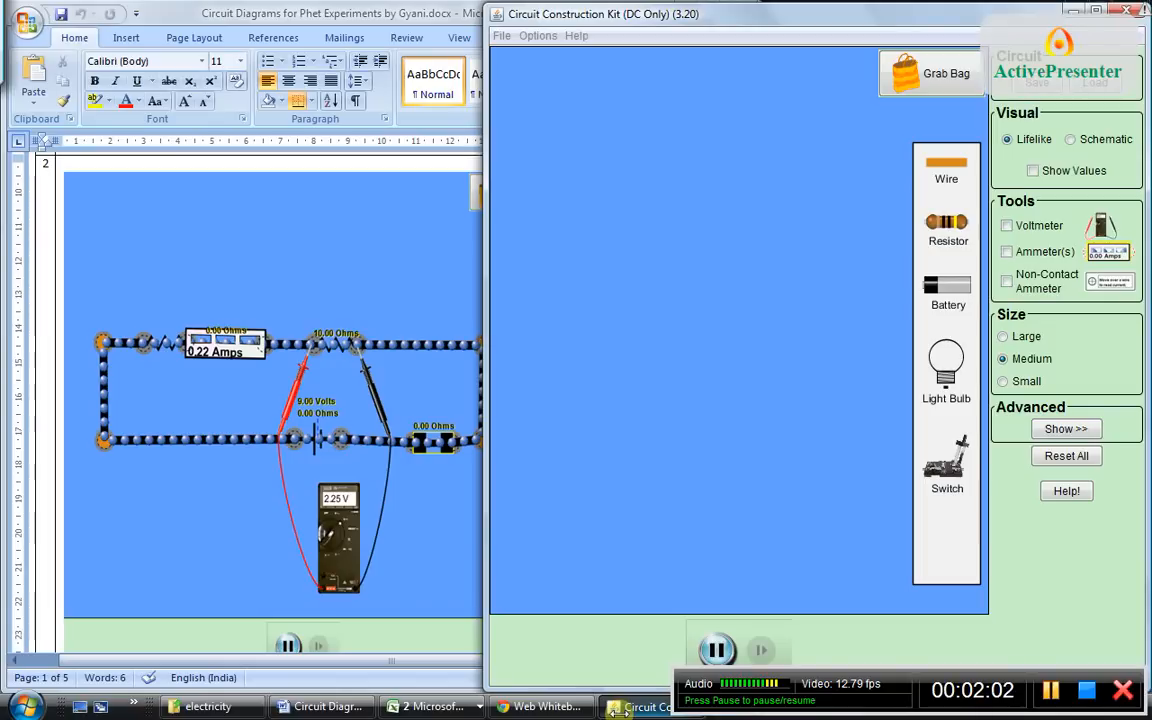
click(677, 371)
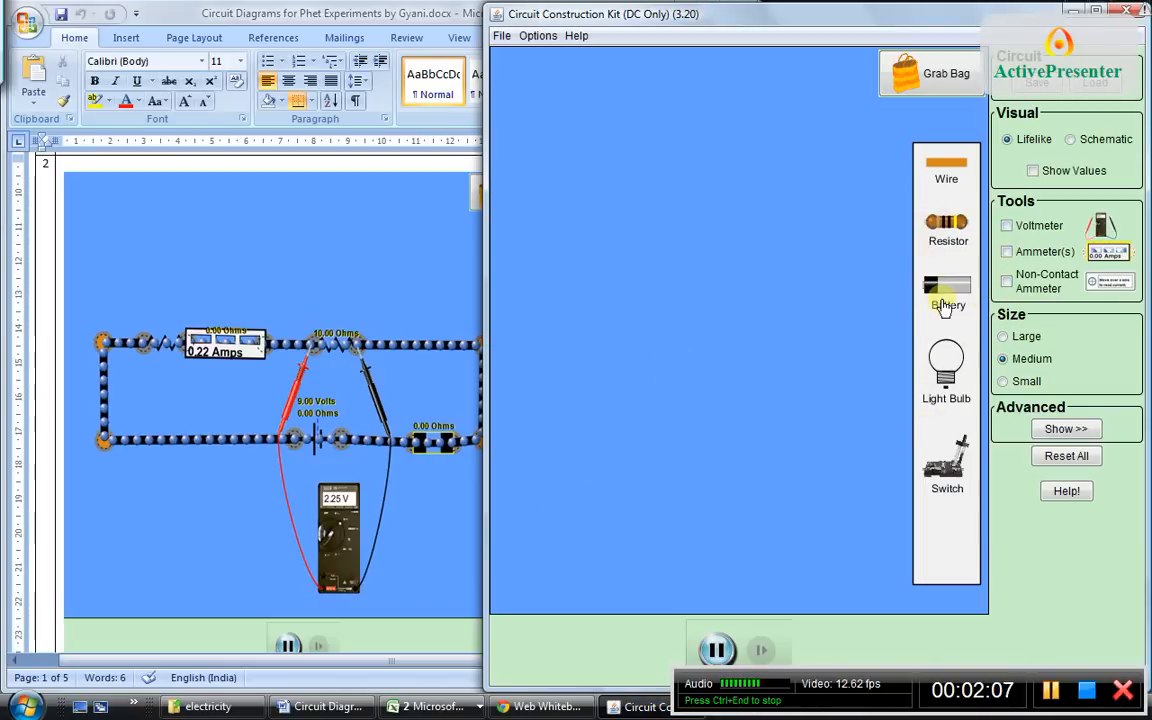
Place a battery in the lower middle of the workspace and attach a horizontal wire to its left end, using the Schematic visual style
drag(948, 287, 698, 442)
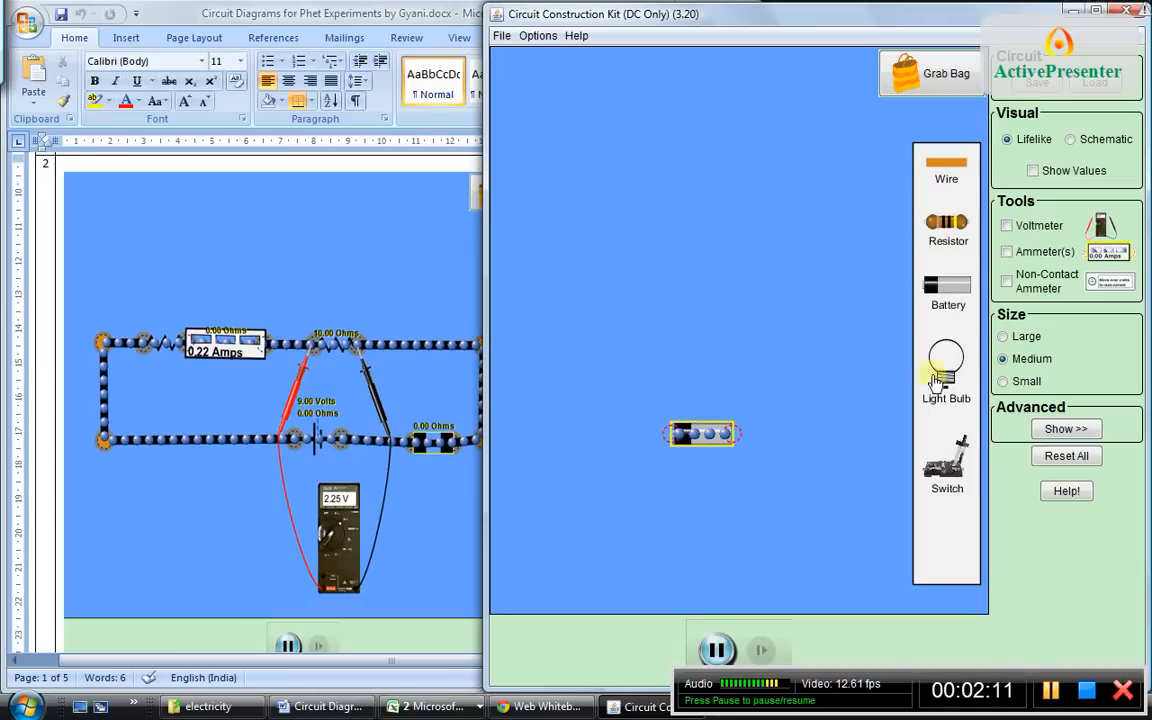
click(1070, 140)
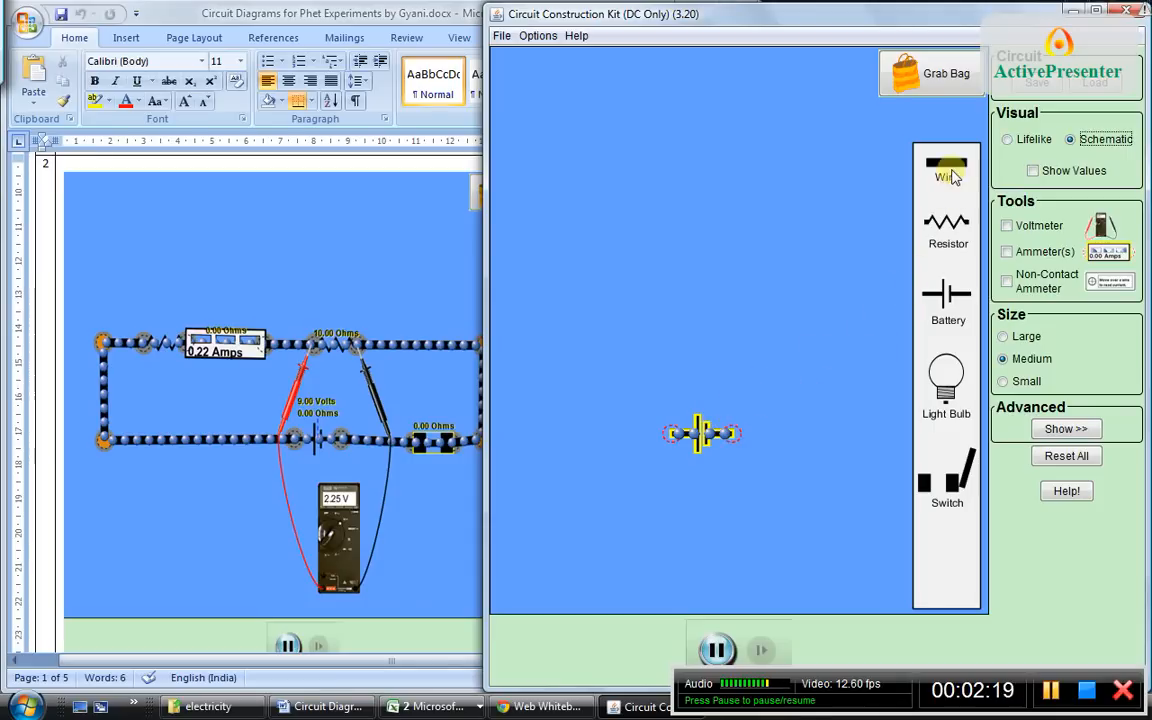
drag(953, 177, 562, 442)
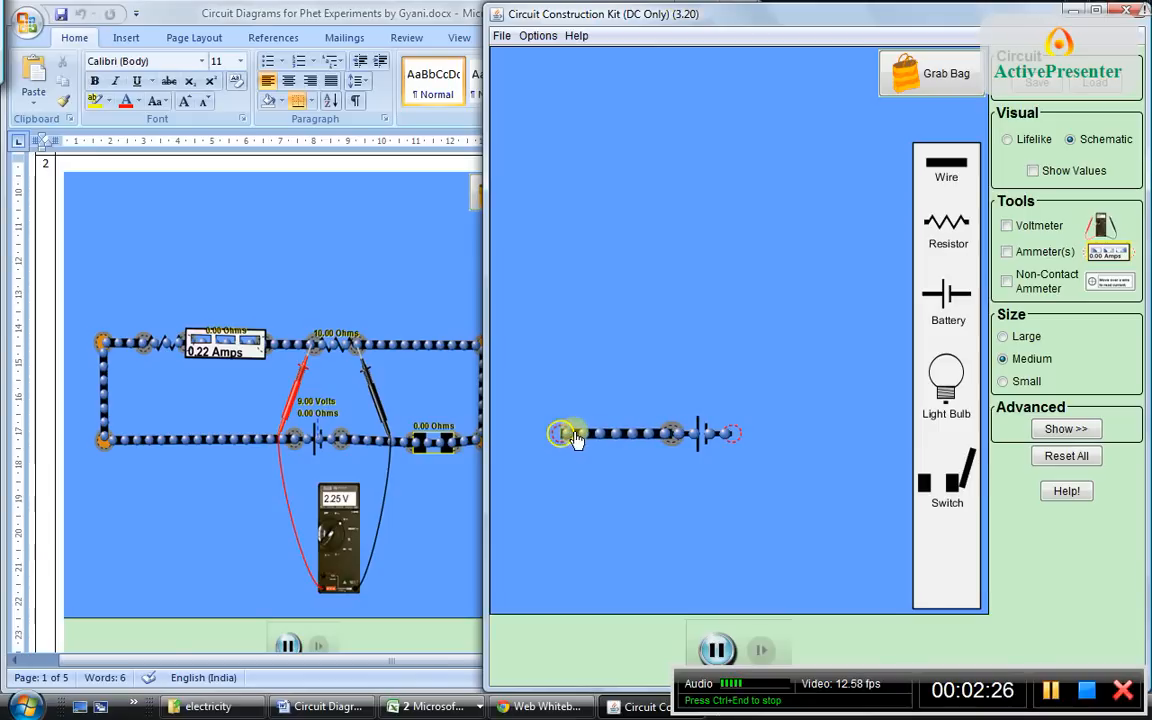
Examine circuit diagram 2 in the Word document for the placement of the resistors, ammeter, switch and voltmeter
click(1050, 692)
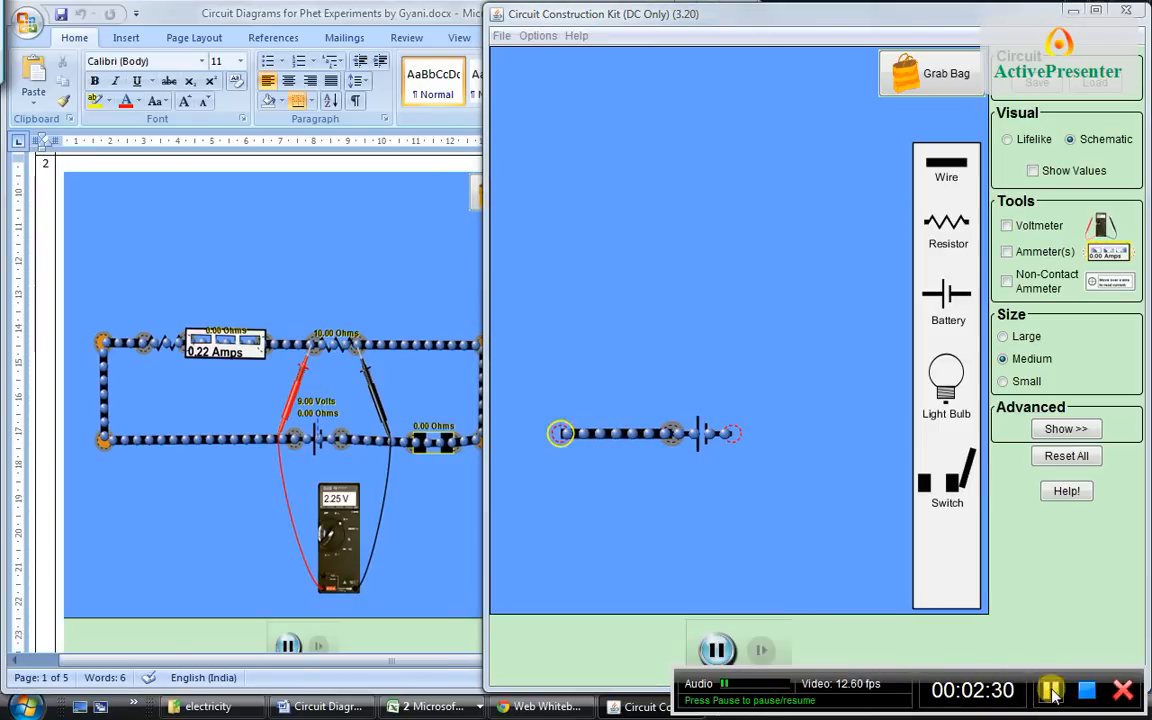
click(333, 14)
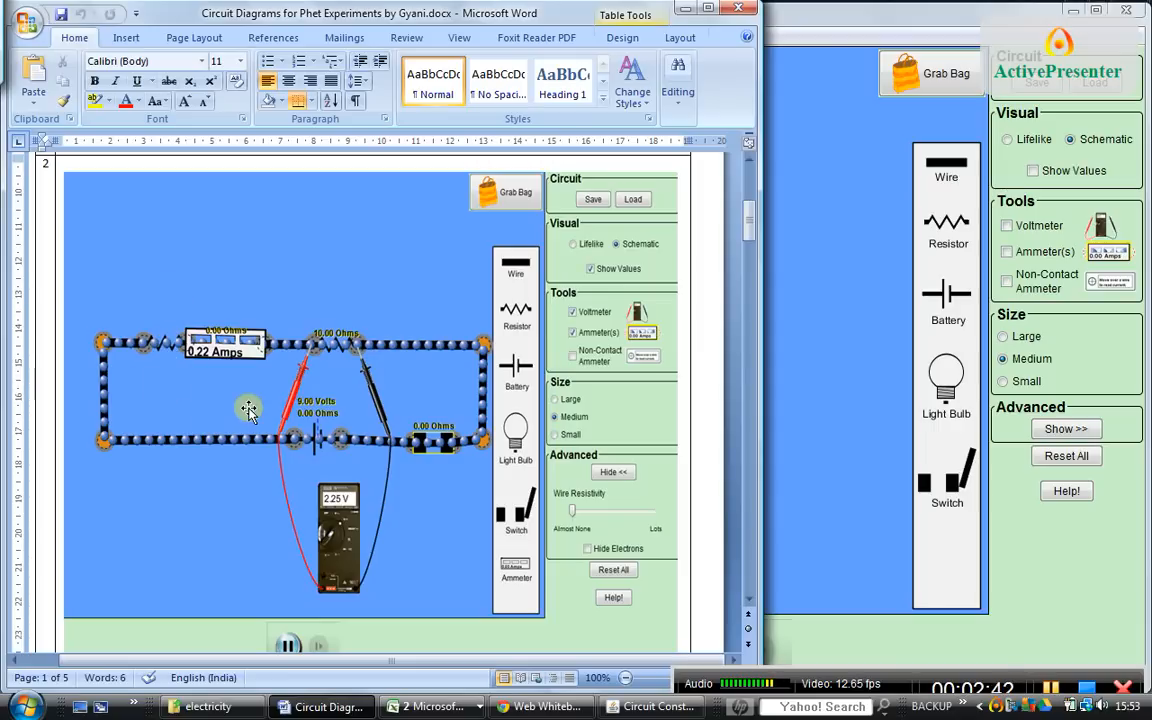
click(100, 255)
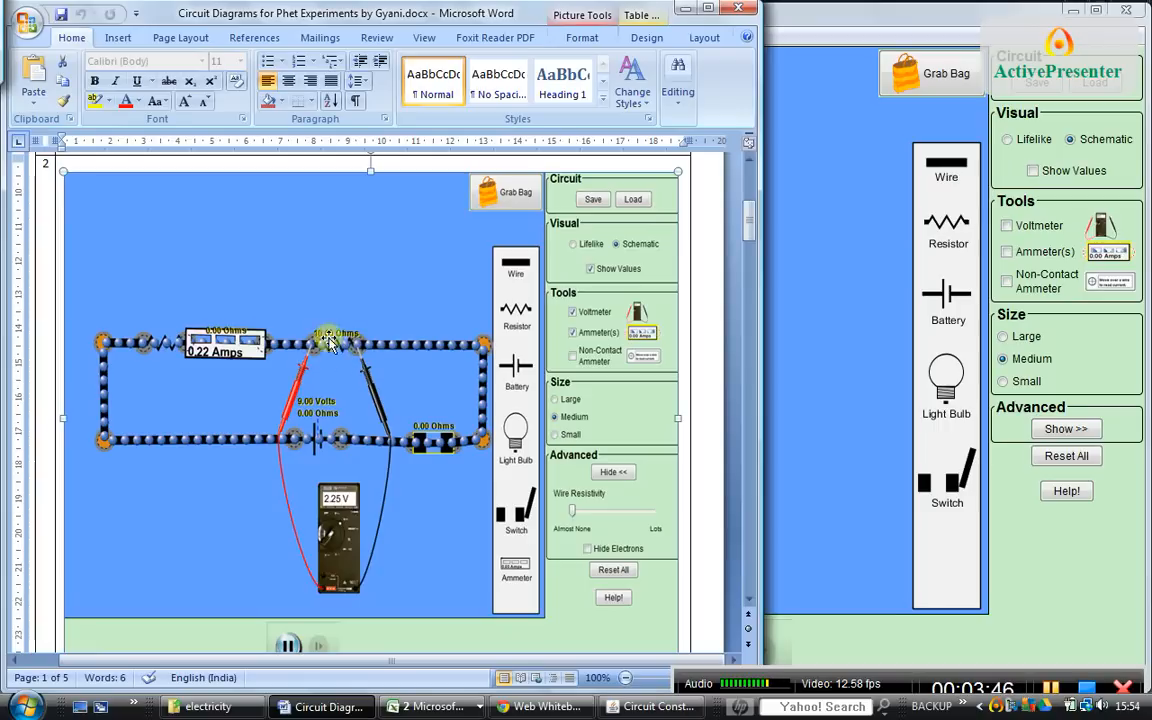
drag(353, 354, 343, 342)
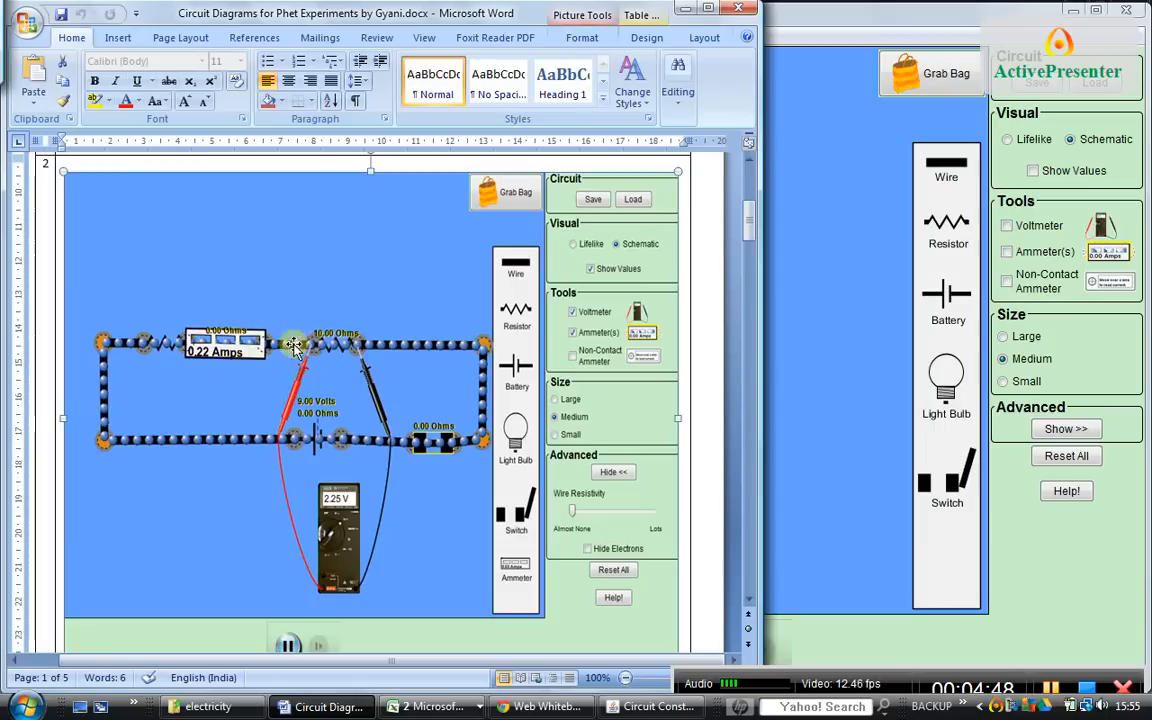
In the Circuit Construction Kit, extend the circuit's left end with a vertical wire, then a resistor and an ammeter in series along the upper side
click(800, 296)
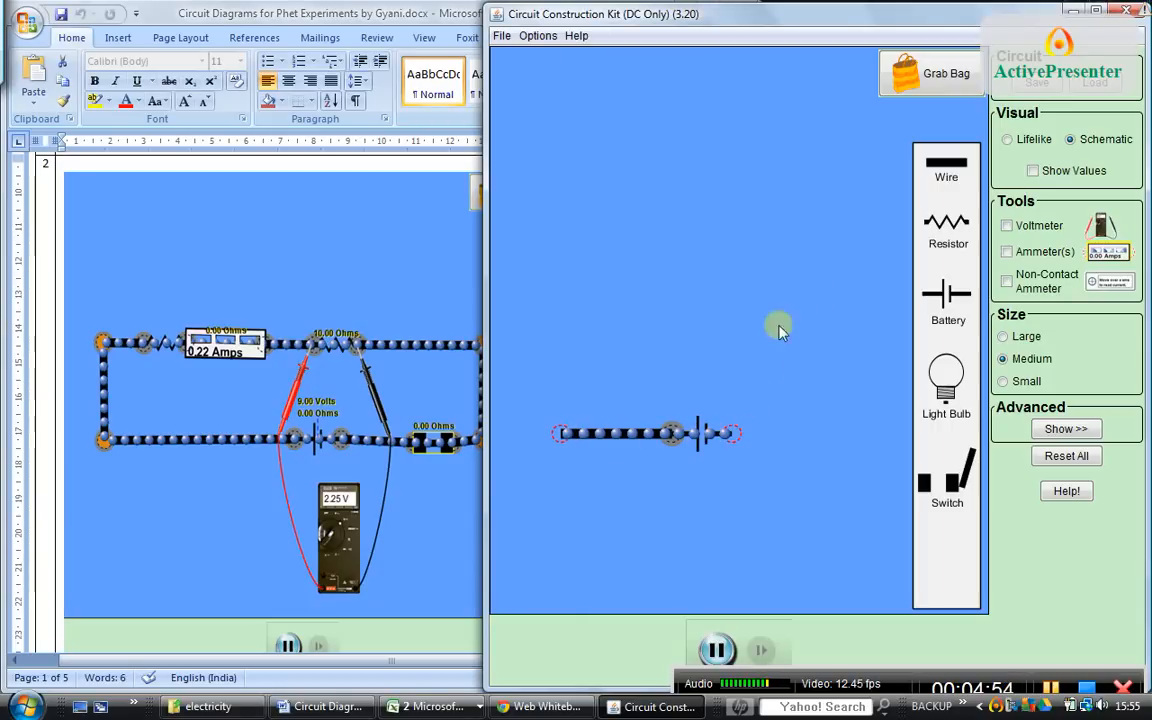
drag(946, 165, 554, 334)
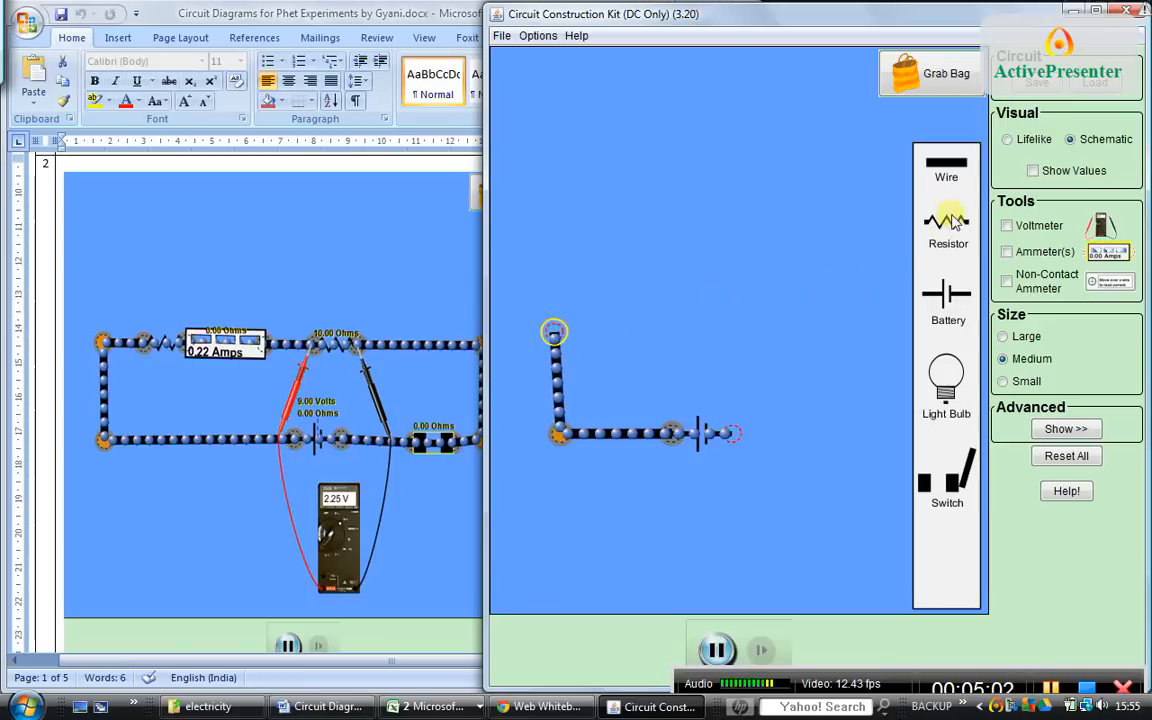
drag(952, 222, 610, 328)
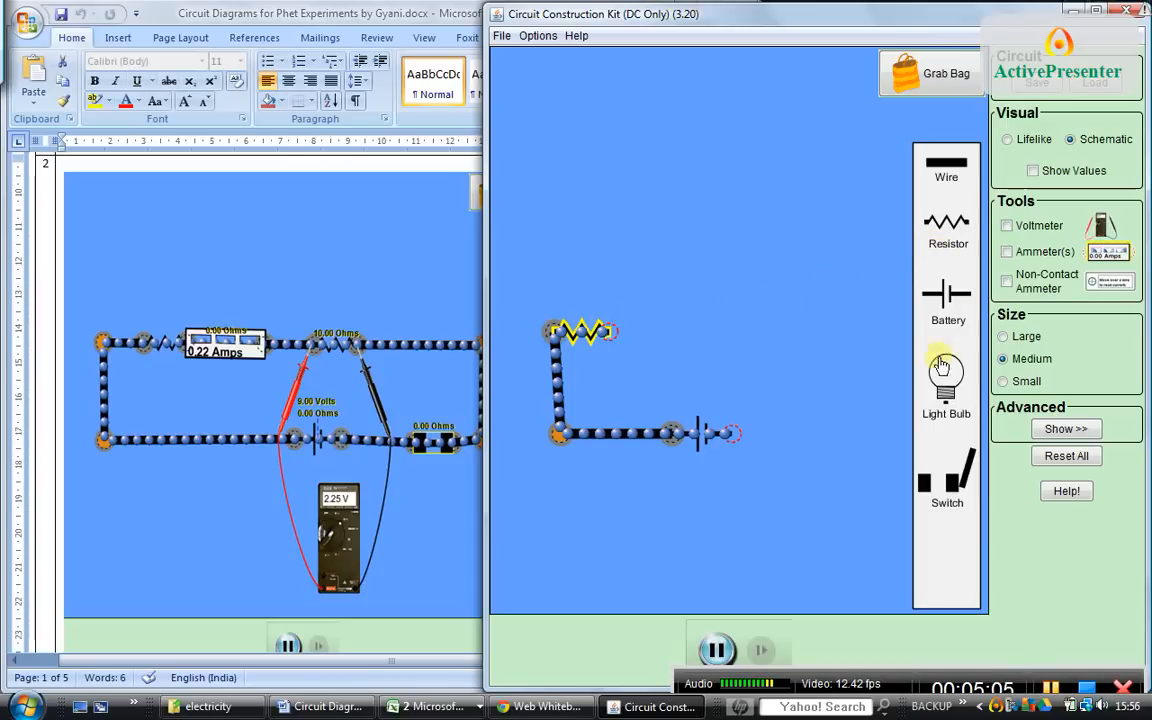
click(1007, 253)
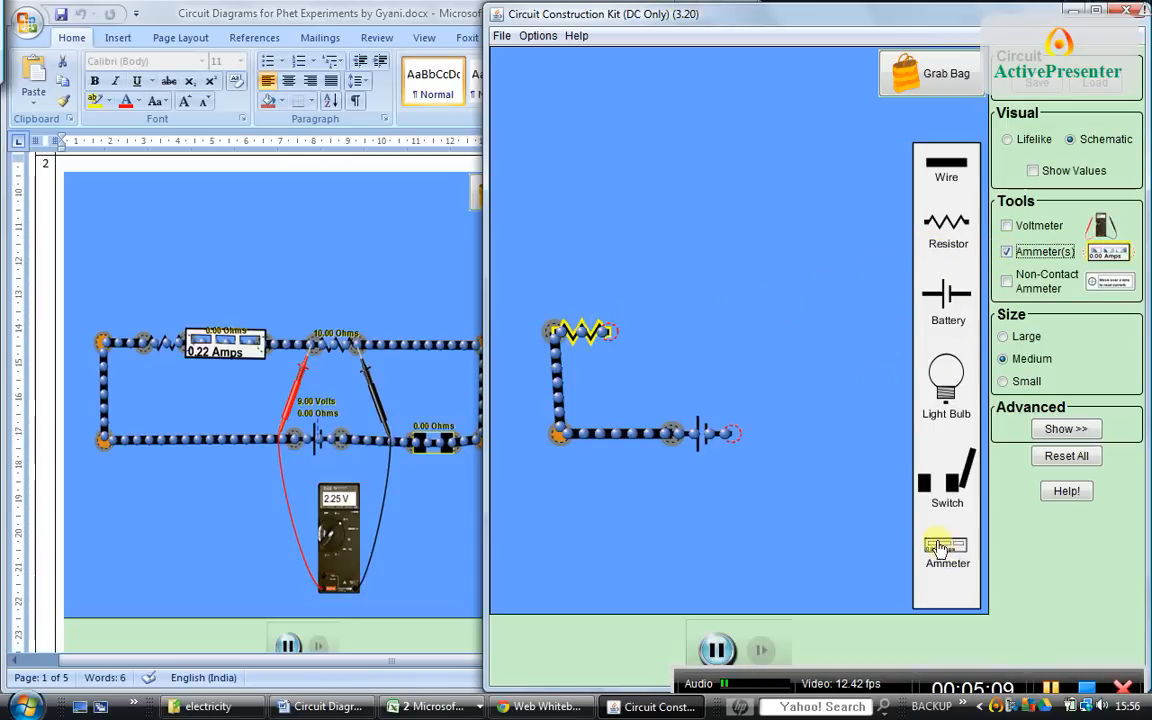
drag(940, 547, 666, 316)
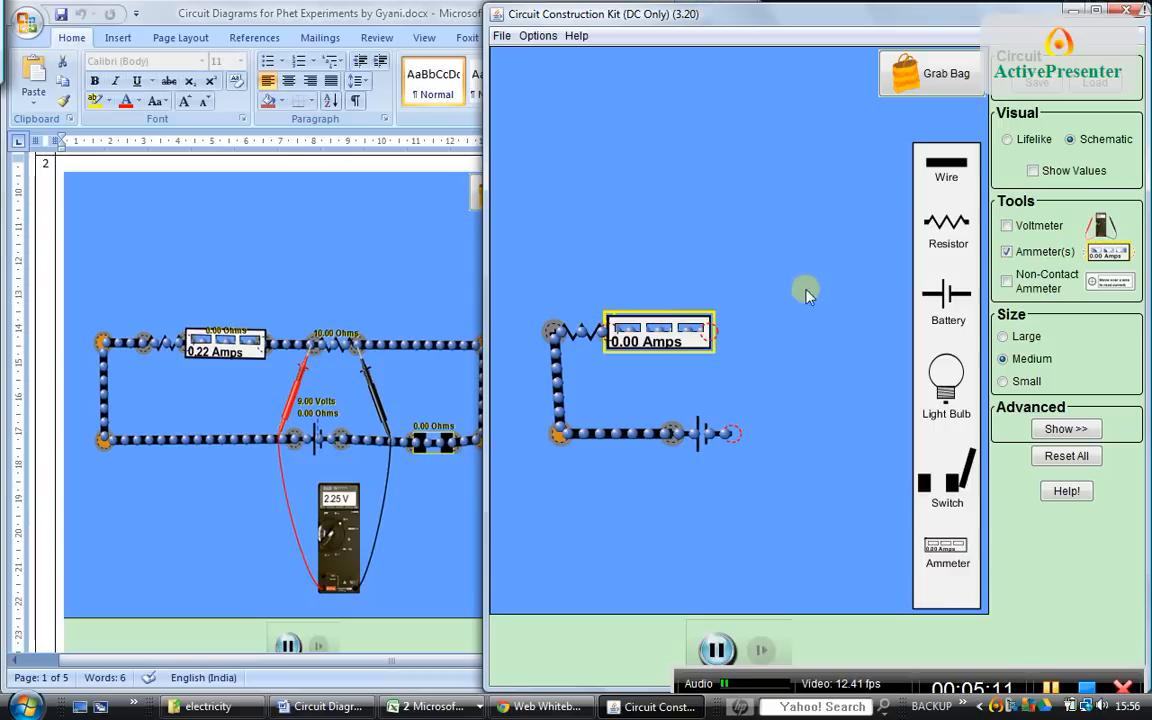
Add a second resistor to the right of the ammeter and join the two with a short wire
drag(946, 225, 812, 337)
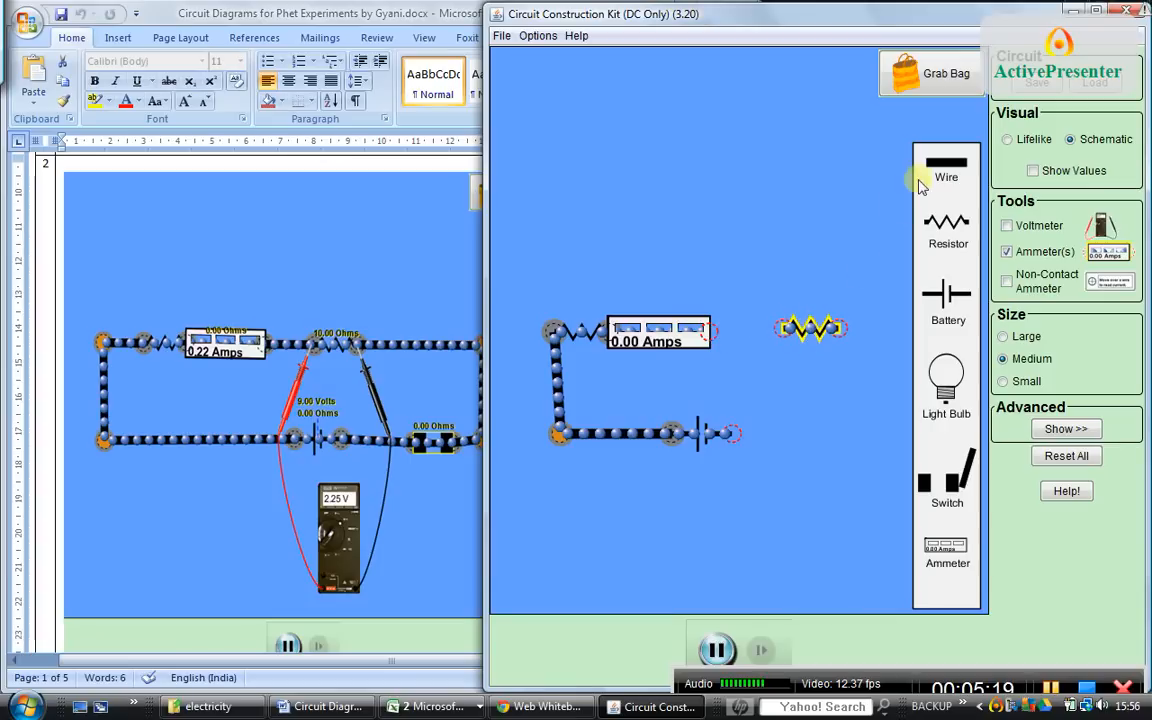
drag(930, 170, 760, 313)
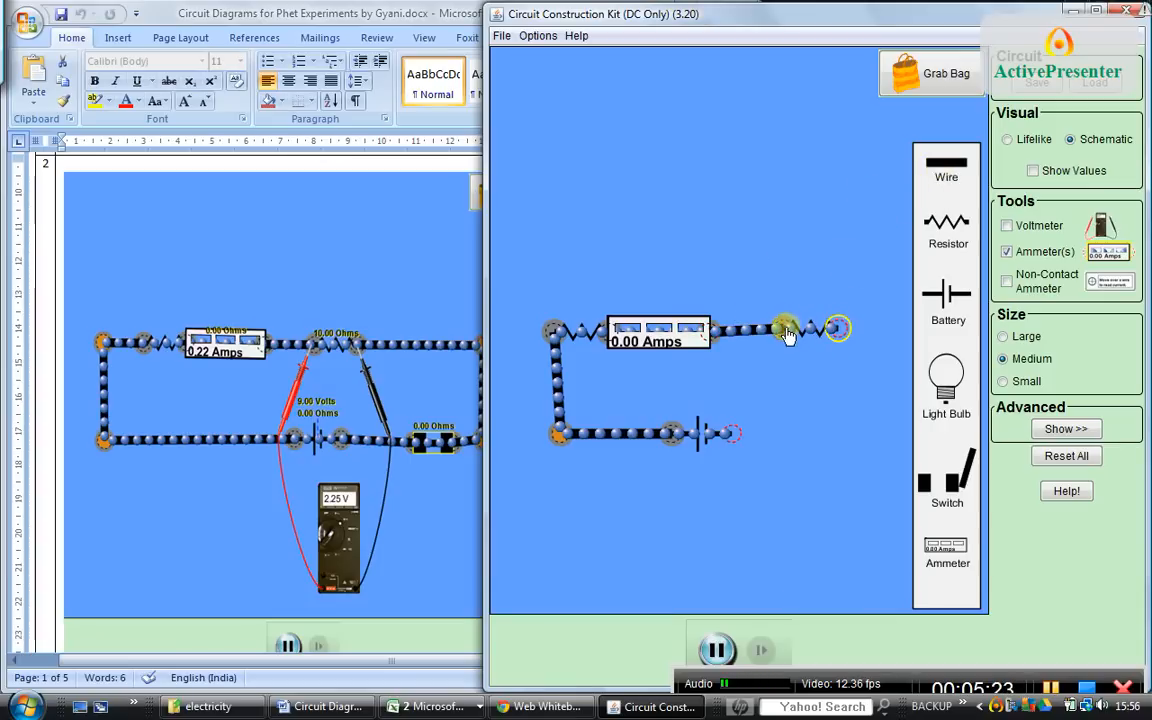
drag(787, 335, 762, 331)
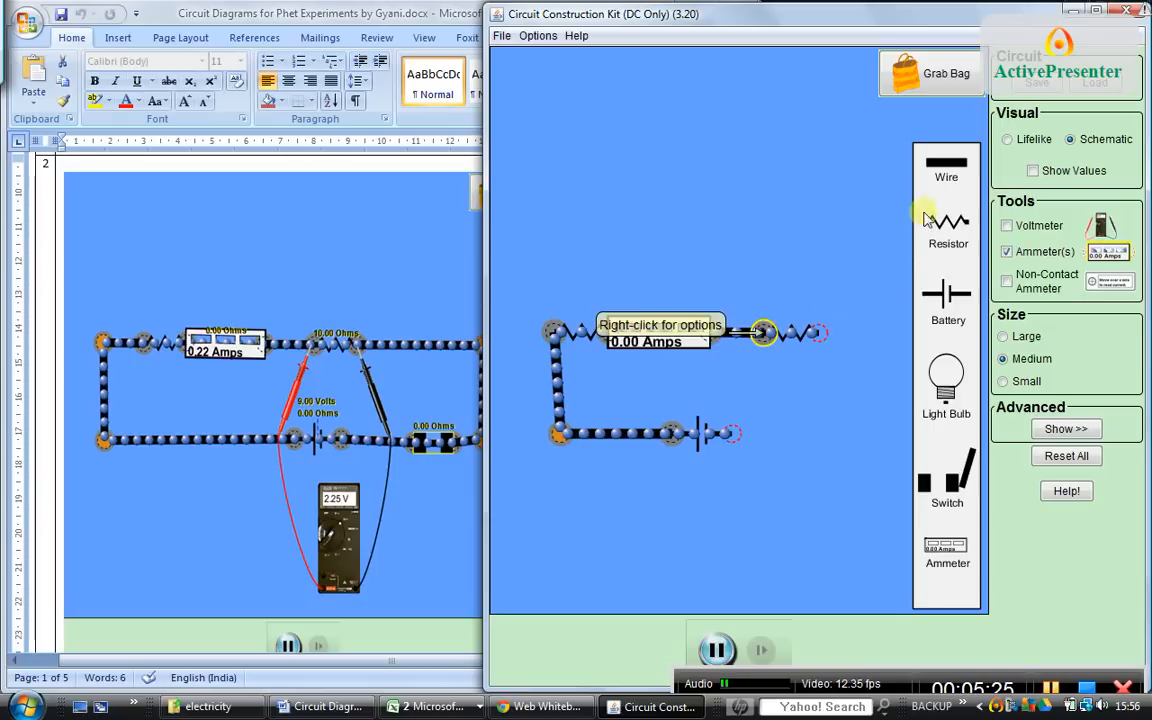
Complete the loop from the second resistor with wires along the right side, an open switch at the lower right corner and a wire to the battery
drag(943, 174, 868, 340)
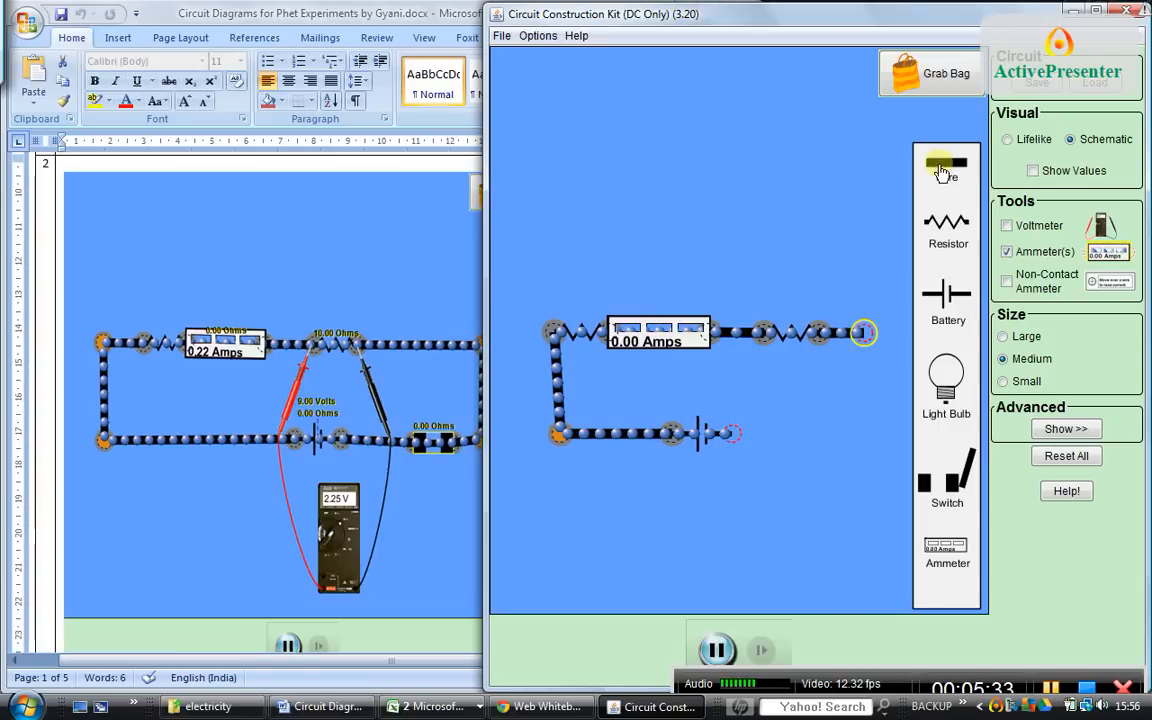
drag(941, 172, 867, 435)
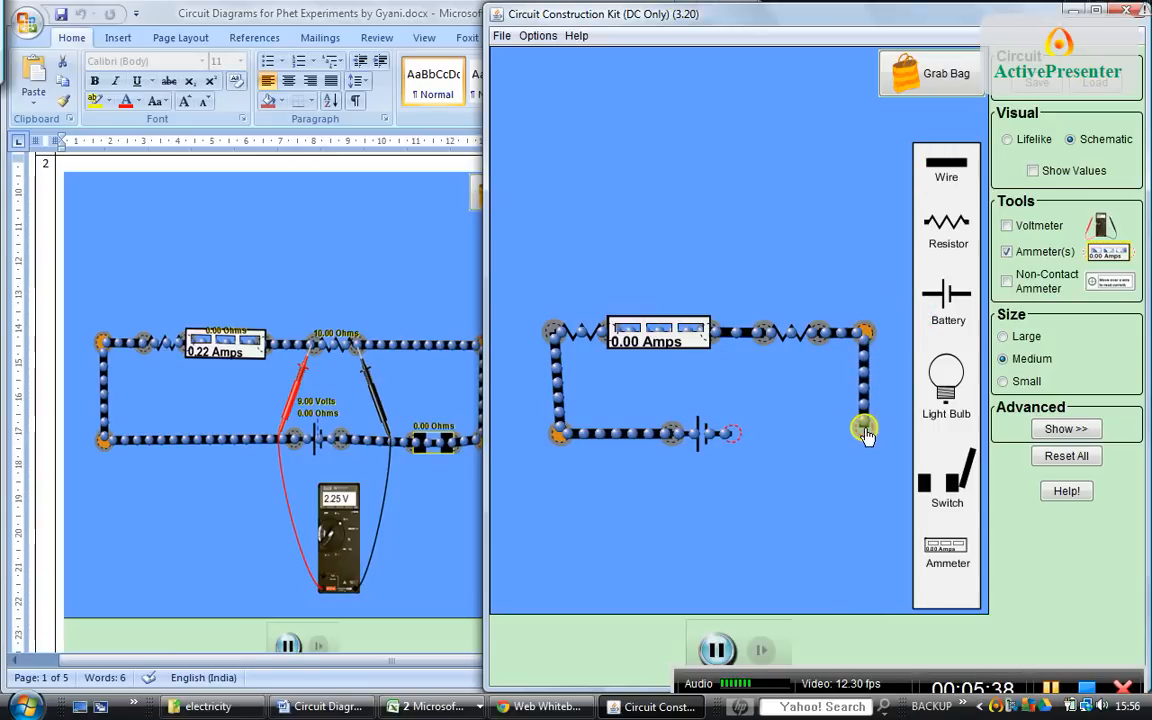
click(946, 488)
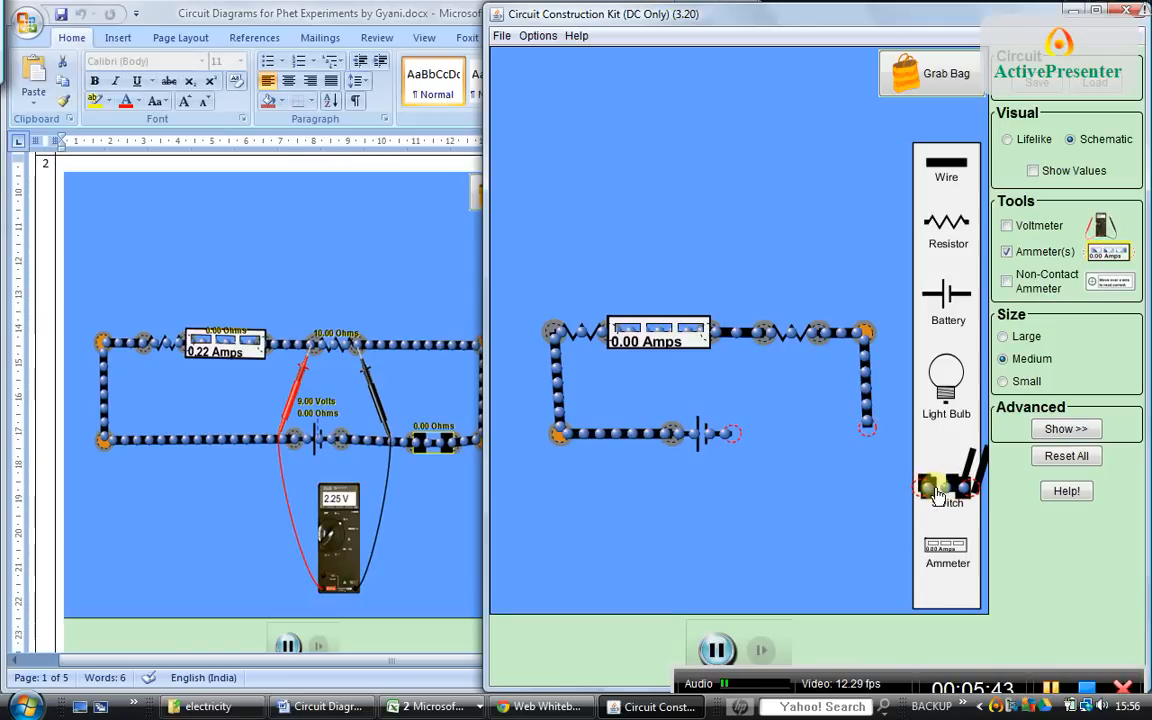
drag(938, 497, 786, 438)
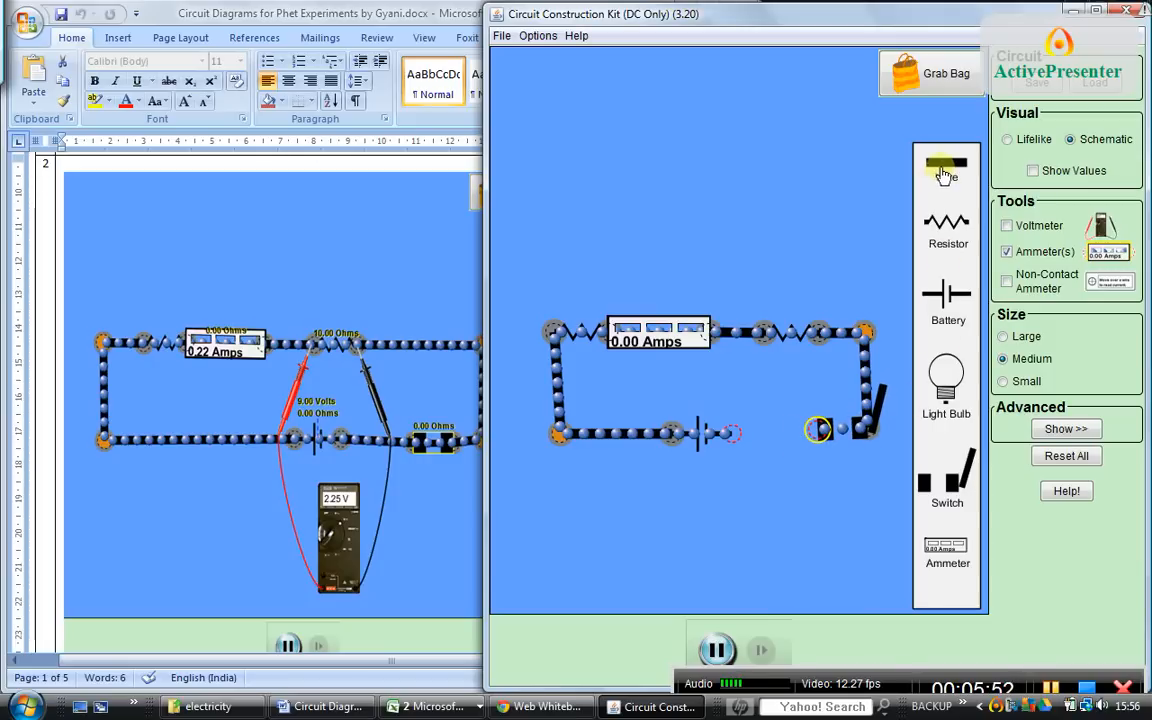
drag(943, 176, 783, 437)
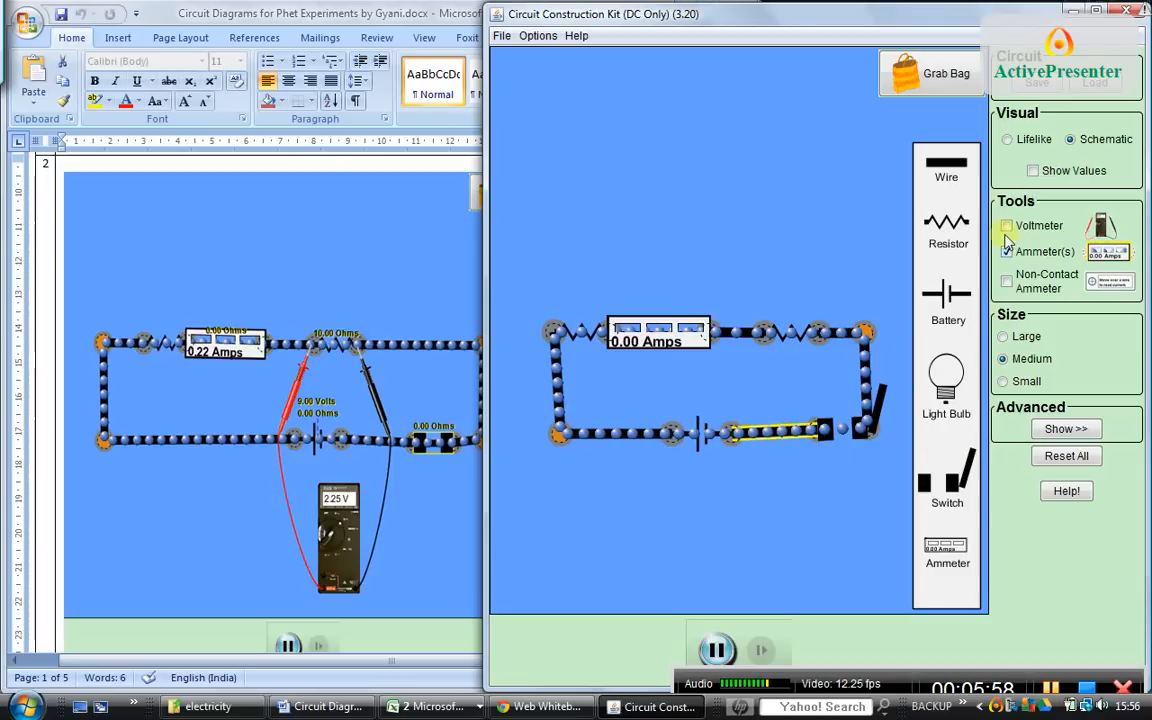
Show the voltmeter and place it with its red and black probes below the circuit
click(1008, 227)
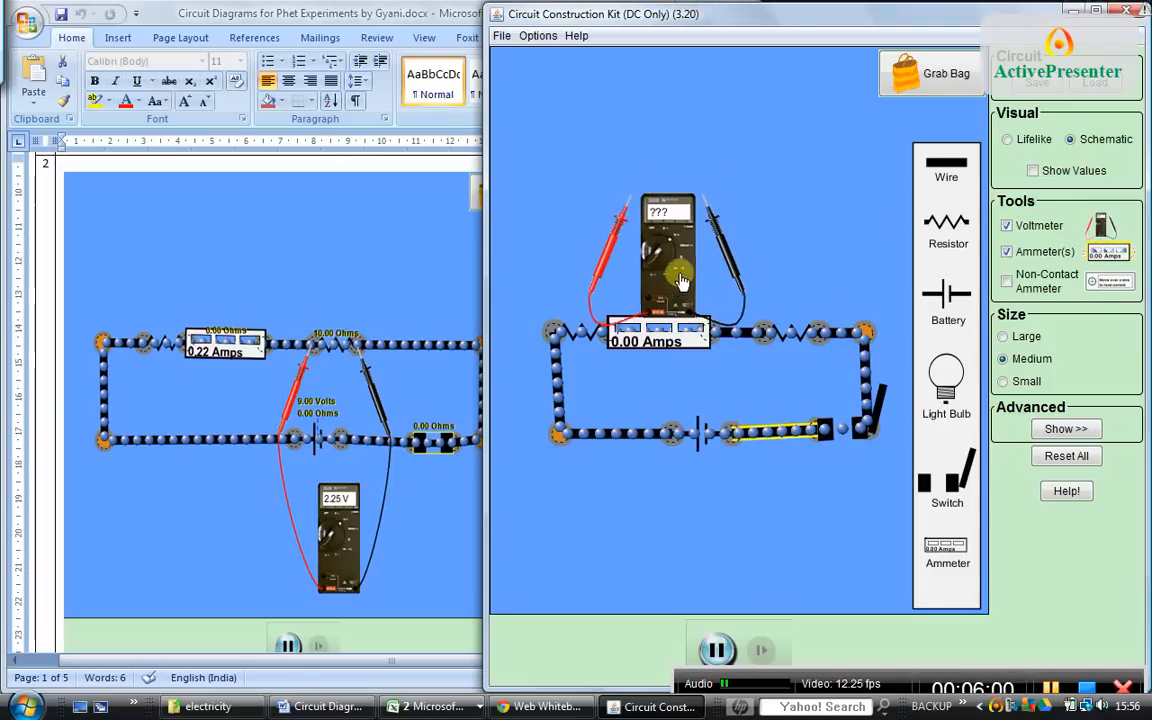
drag(669, 272, 786, 220)
drag(822, 175, 832, 270)
drag(765, 250, 760, 562)
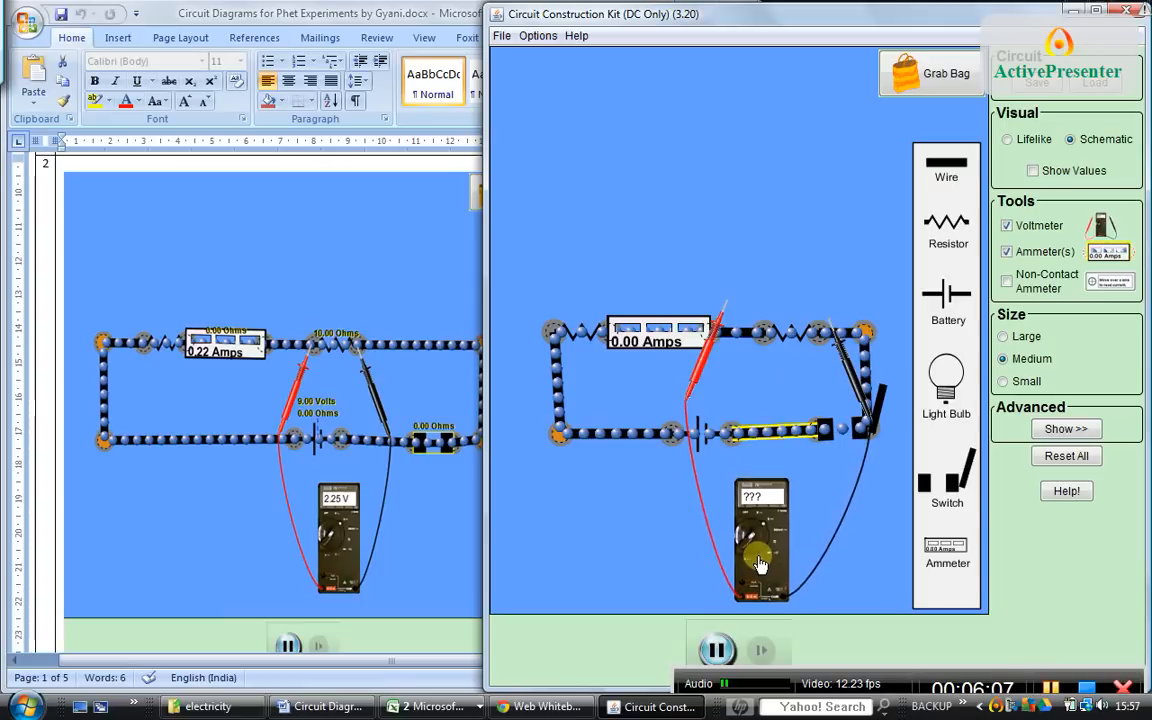
drag(695, 345, 622, 520)
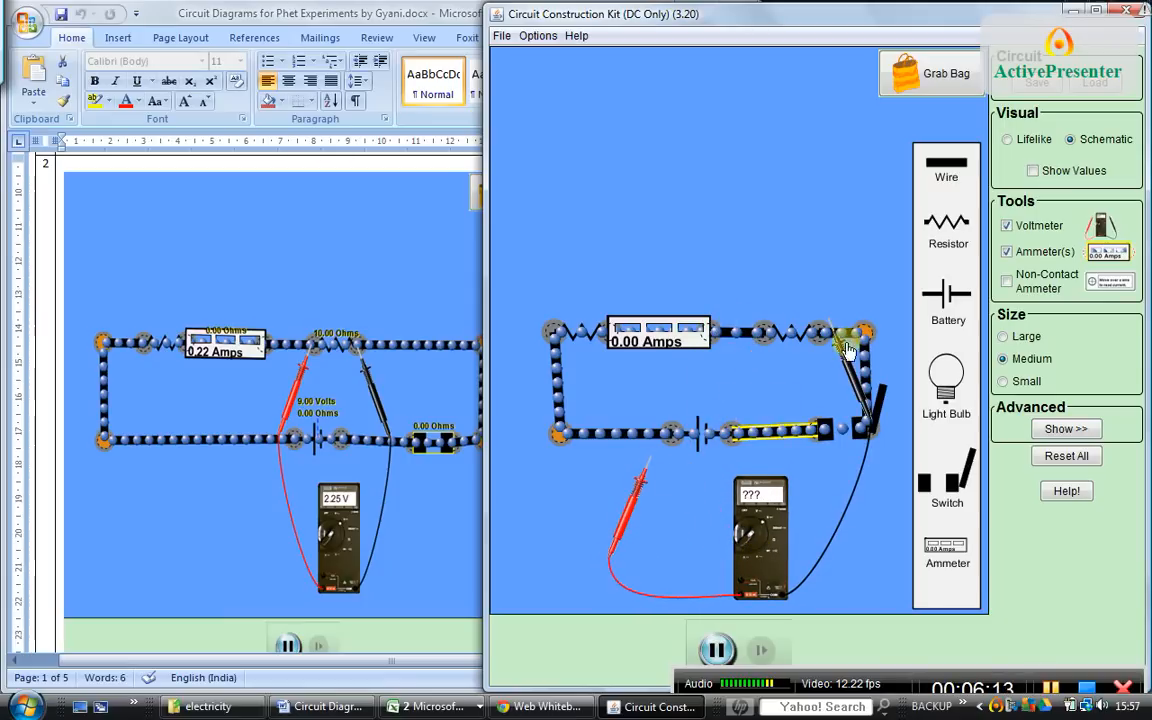
drag(840, 355, 865, 500)
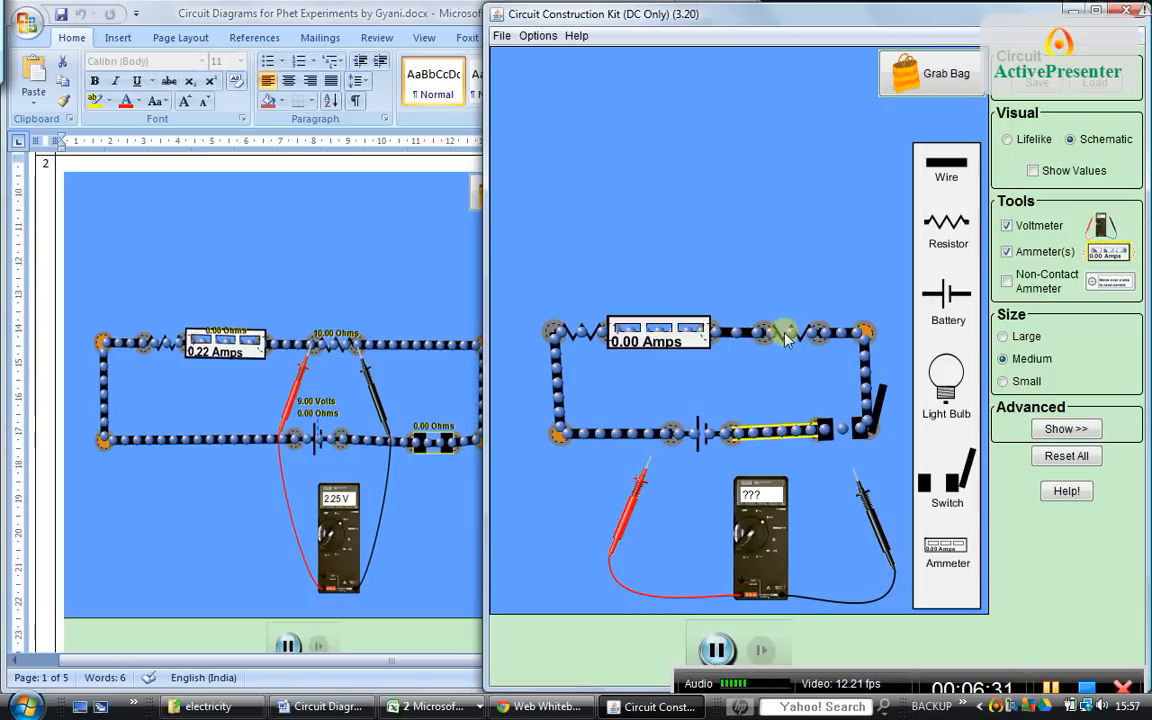
Connect the voltmeter's red and black probes across the second resistor and close the switch
drag(642, 485, 755, 365)
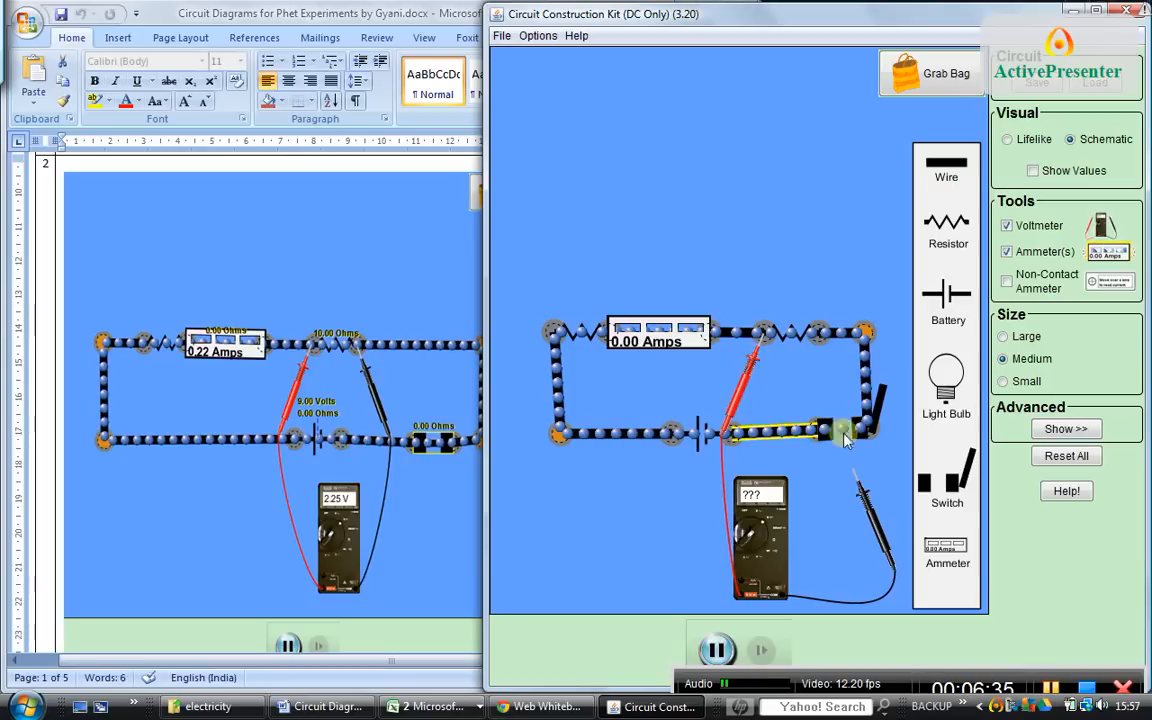
drag(857, 490, 827, 355)
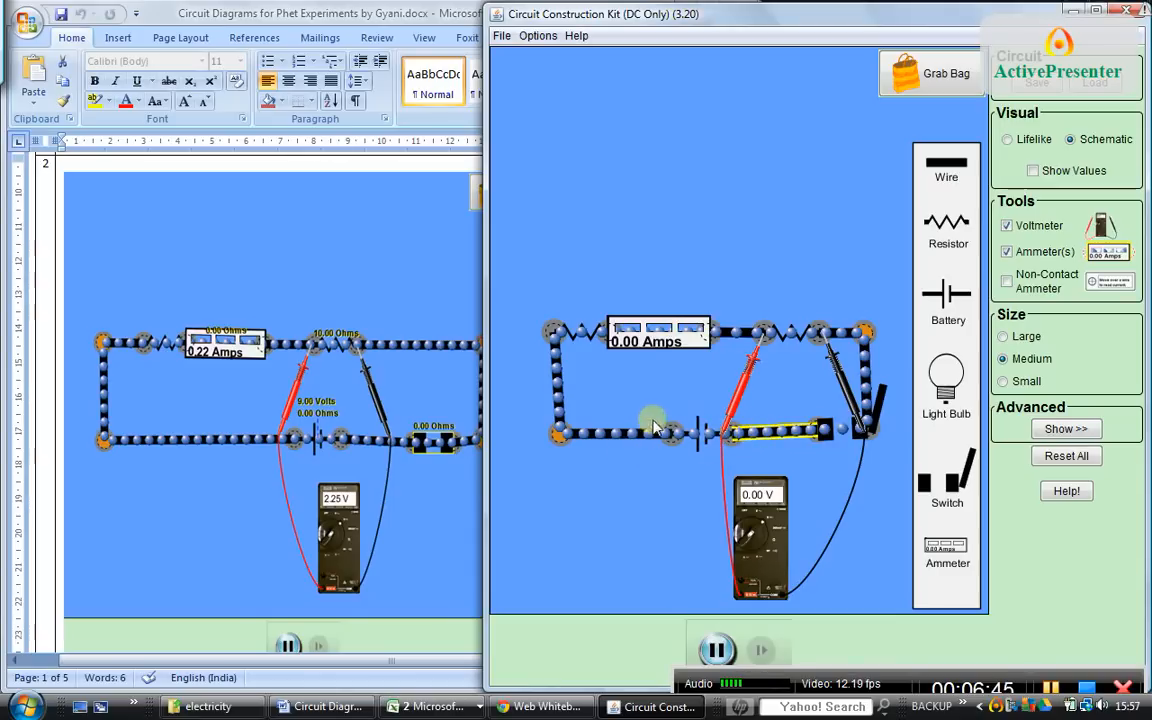
drag(883, 397, 818, 437)
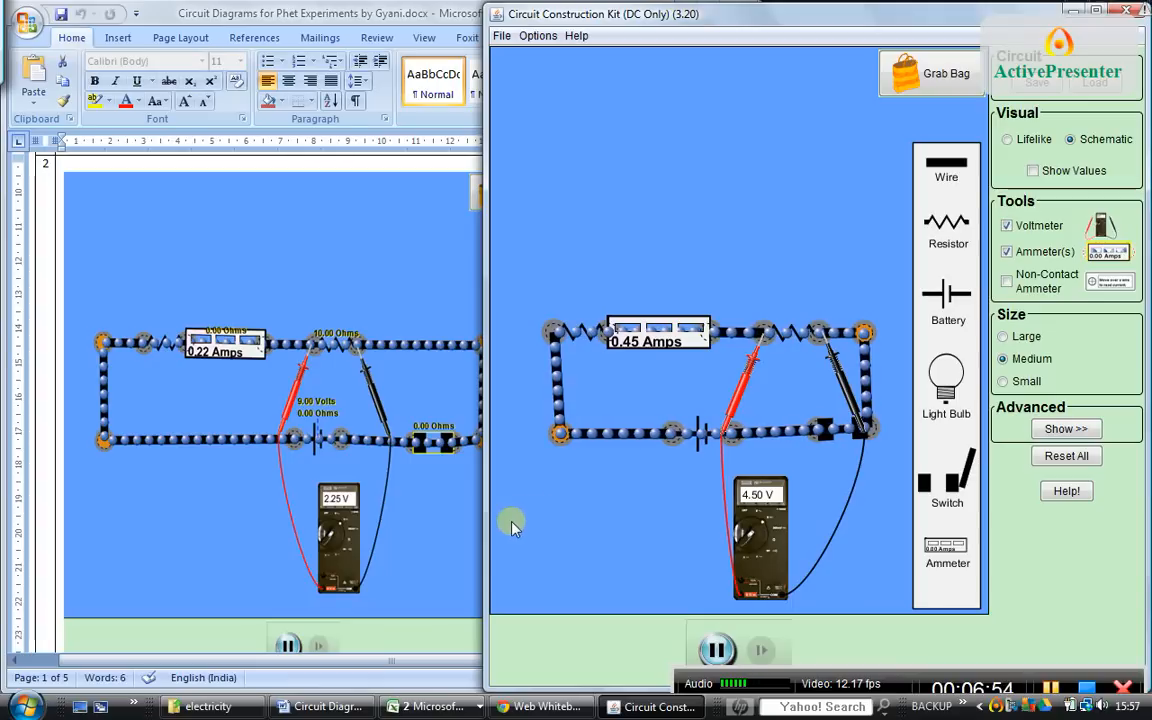
Switch to Phet Electricity Observation Tables_v01.xlsx in Excel and select cell E69 for Experiment 03's potential difference across the cell
click(425, 707)
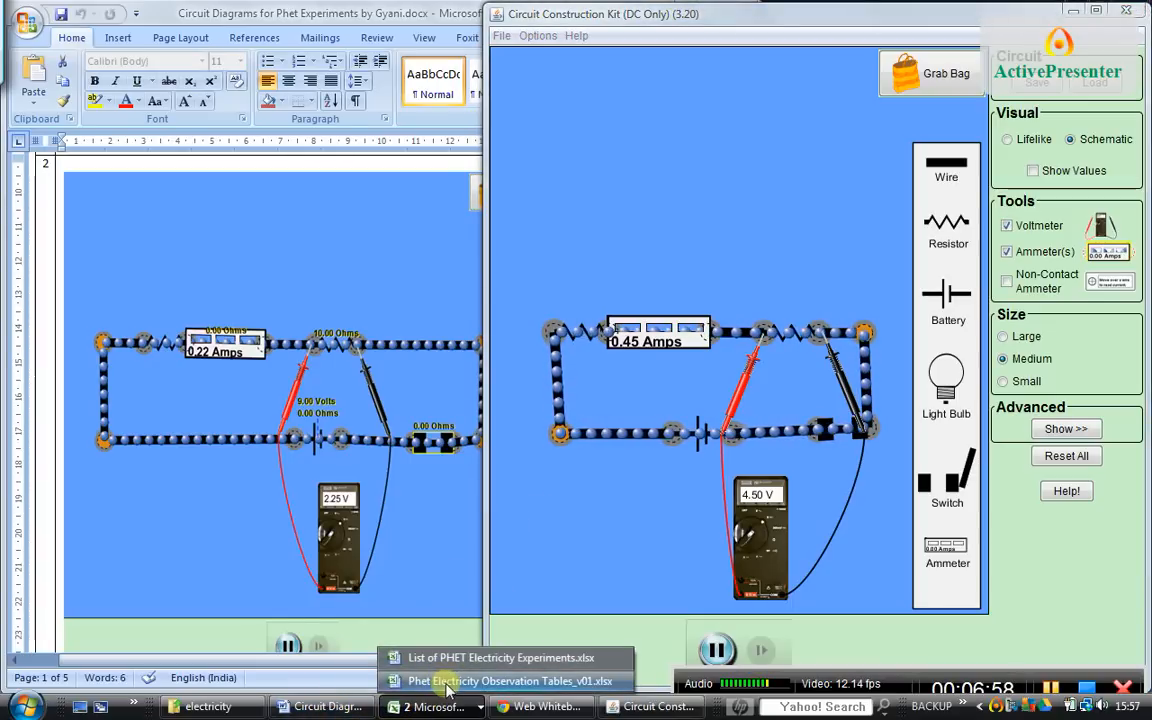
click(447, 660)
click(445, 684)
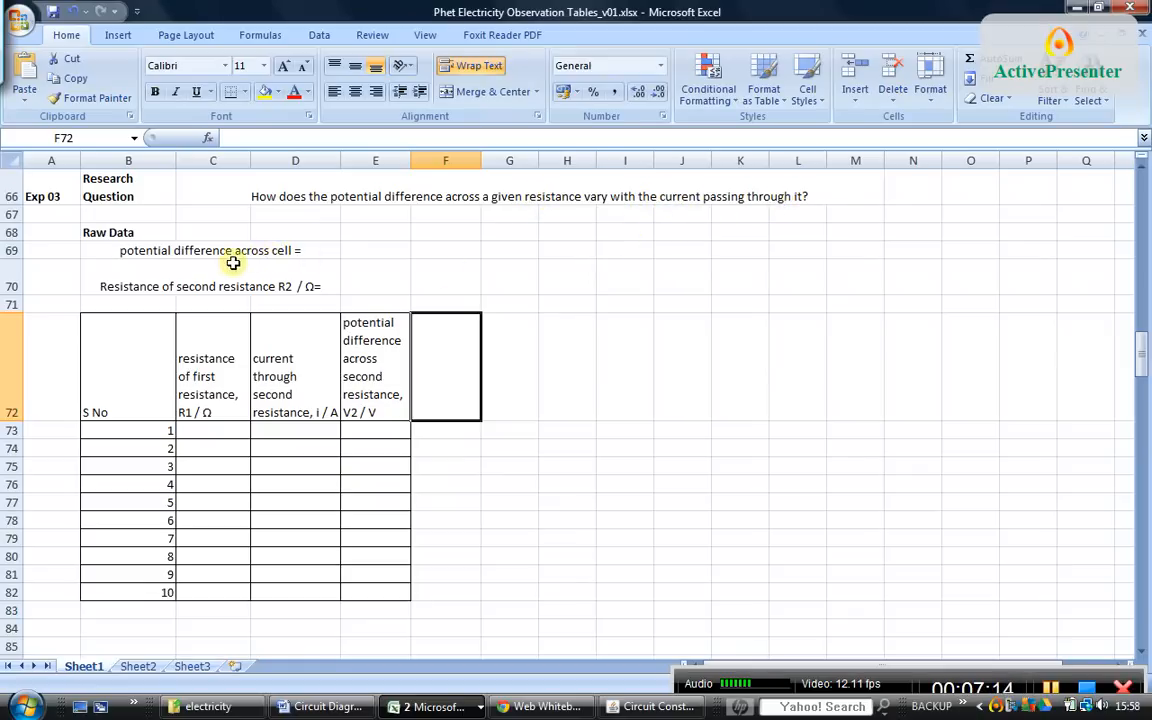
click(364, 249)
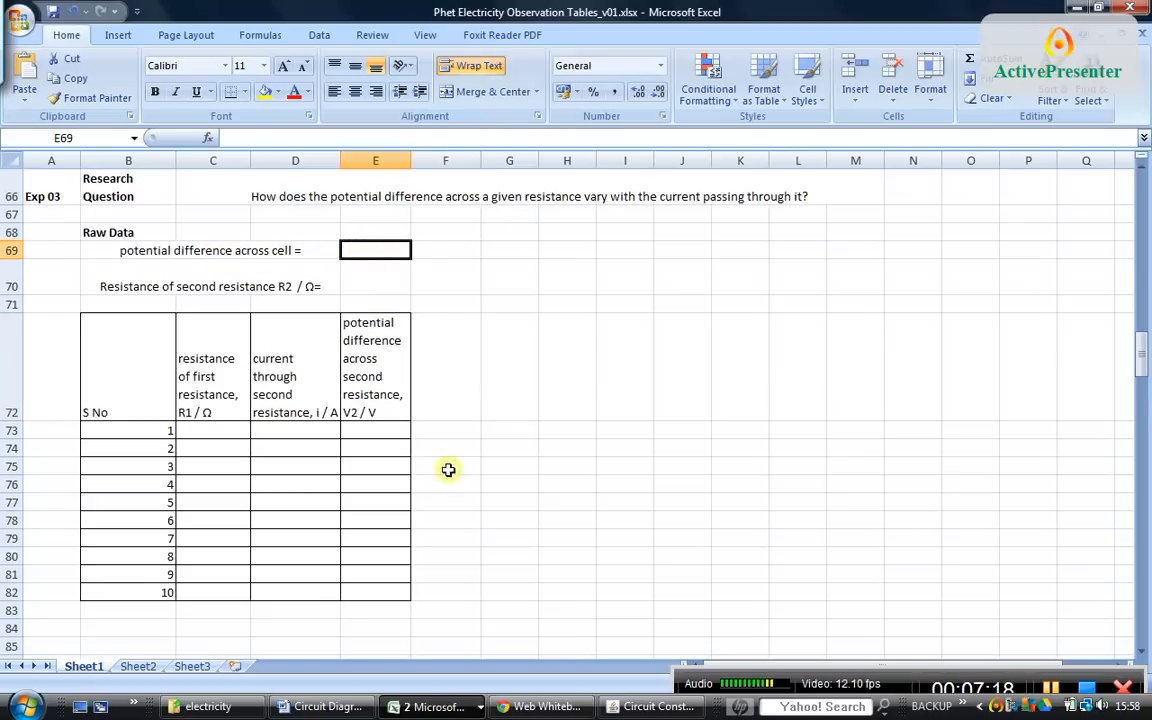
Return to the Circuit Construction Kit and pause the running simulation
click(622, 707)
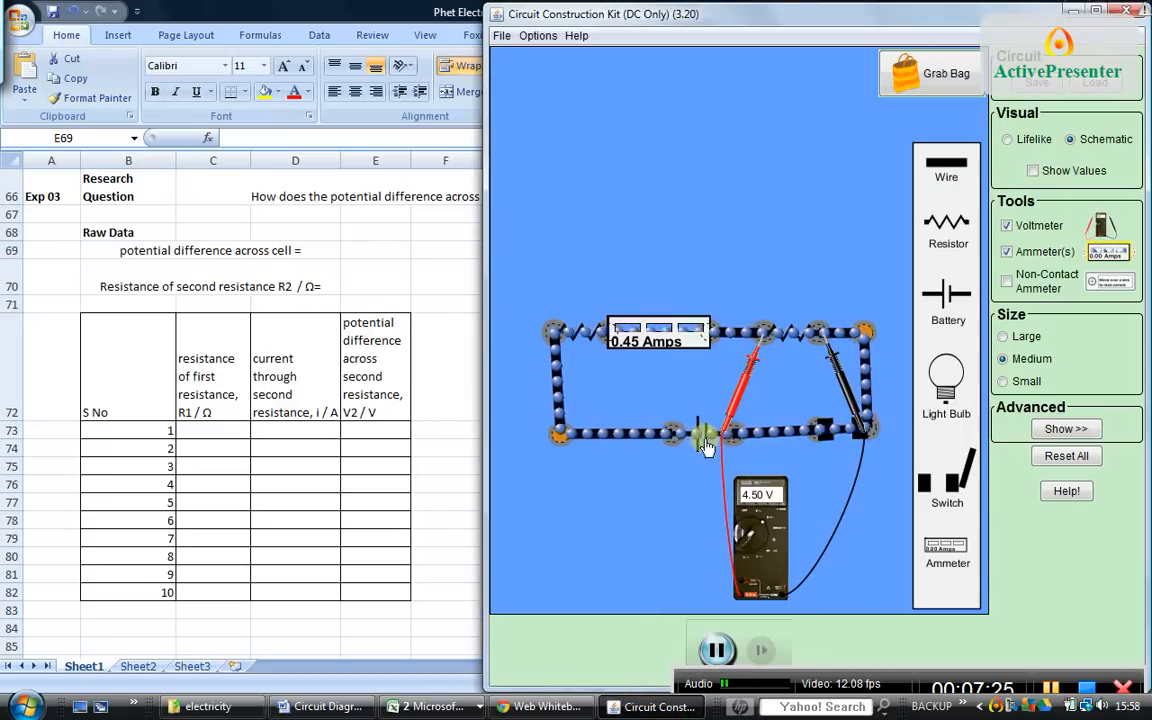
click(714, 649)
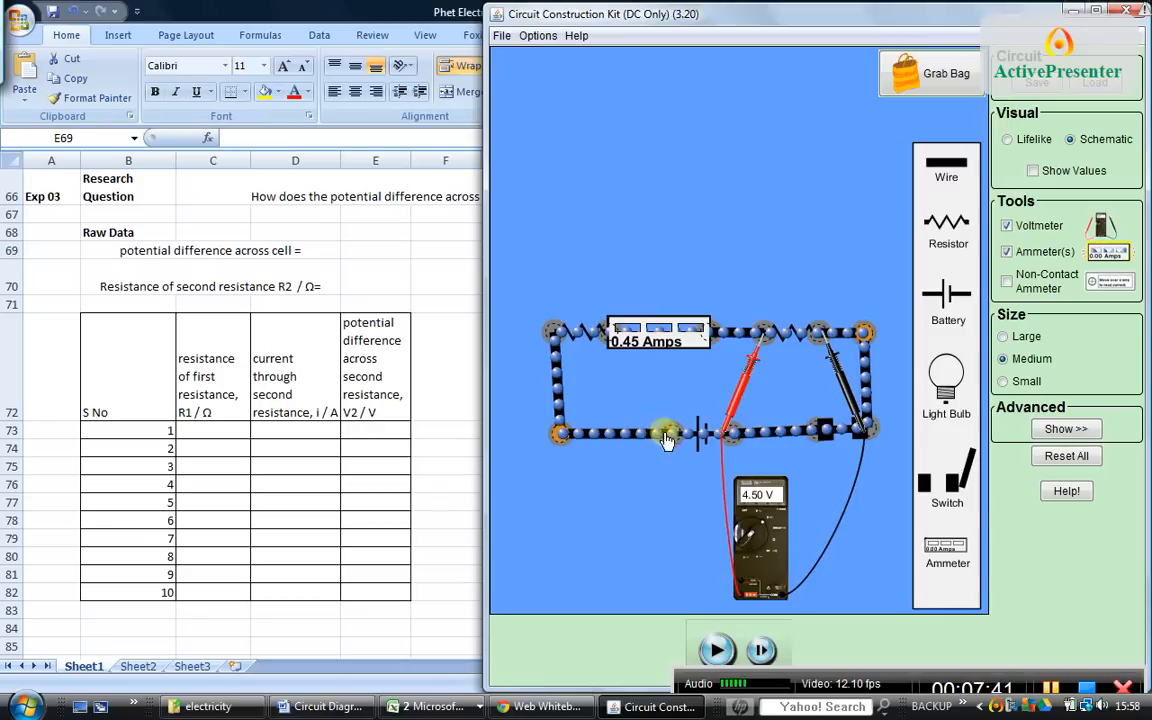
Try to set the battery's voltage to 12 volts with the simulation paused
click(718, 652)
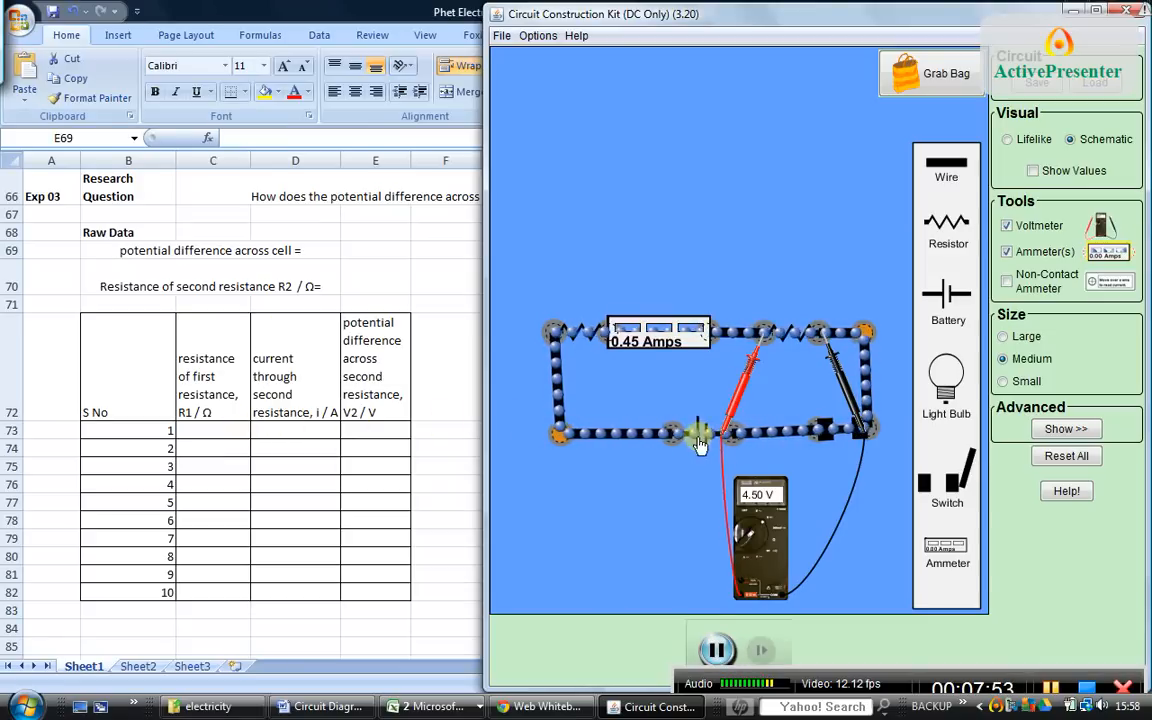
click(708, 648)
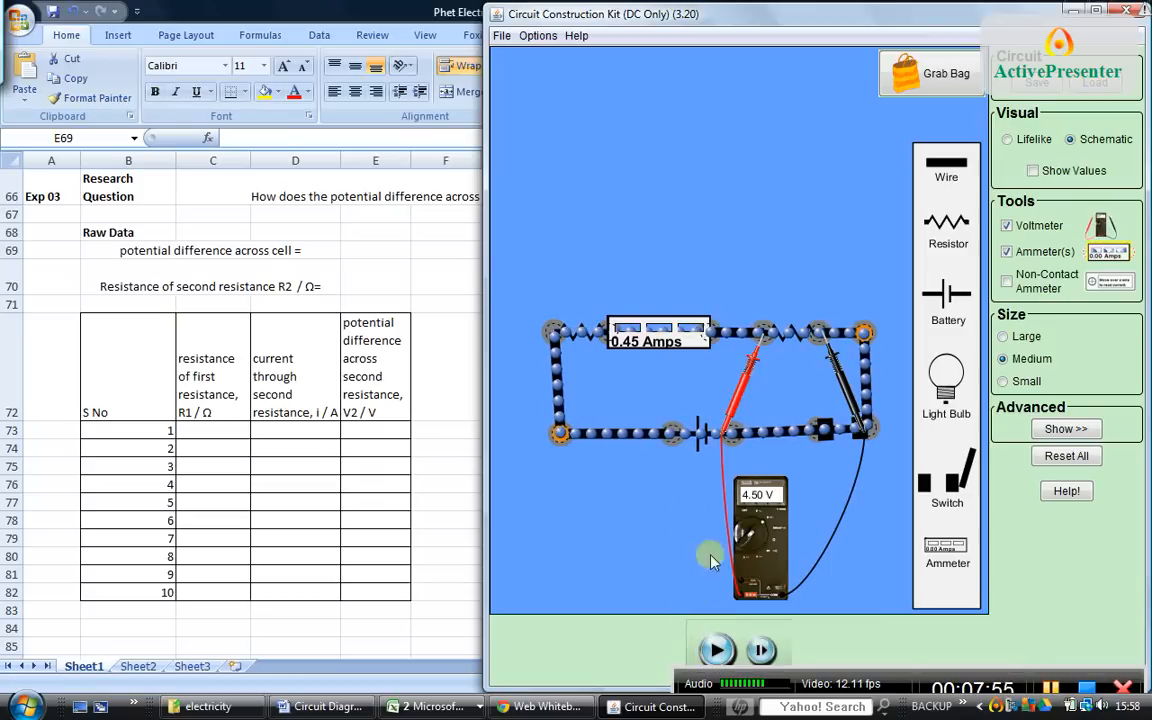
right_click(702, 452)
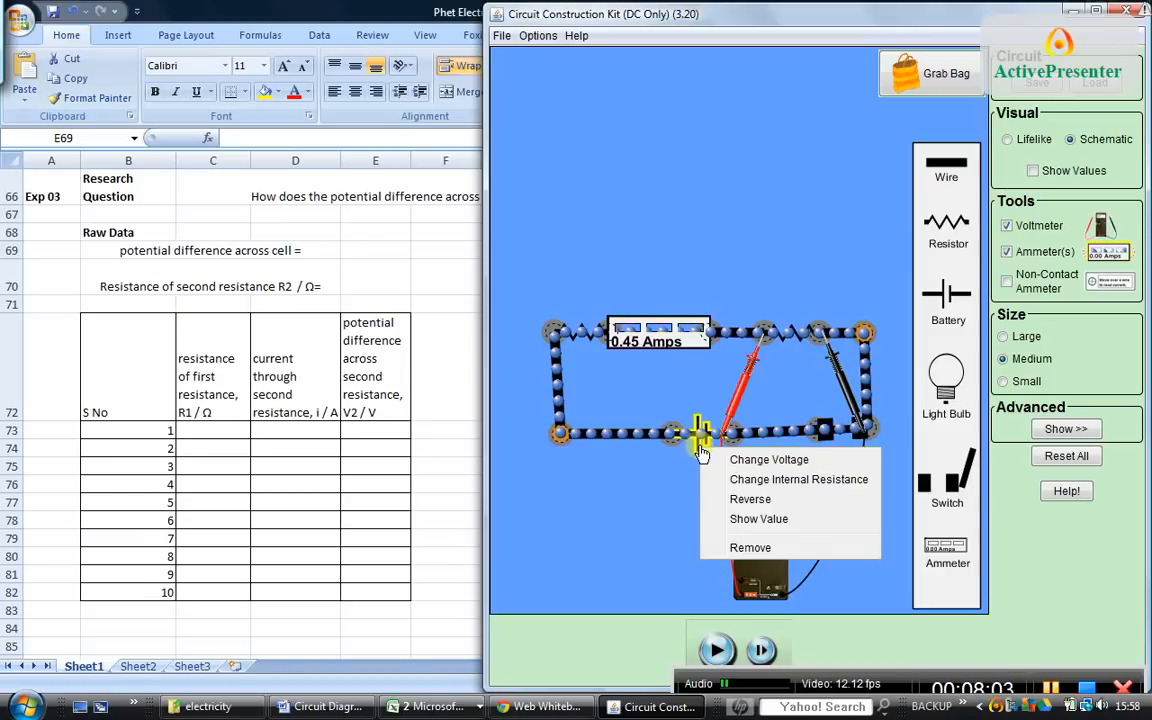
click(755, 460)
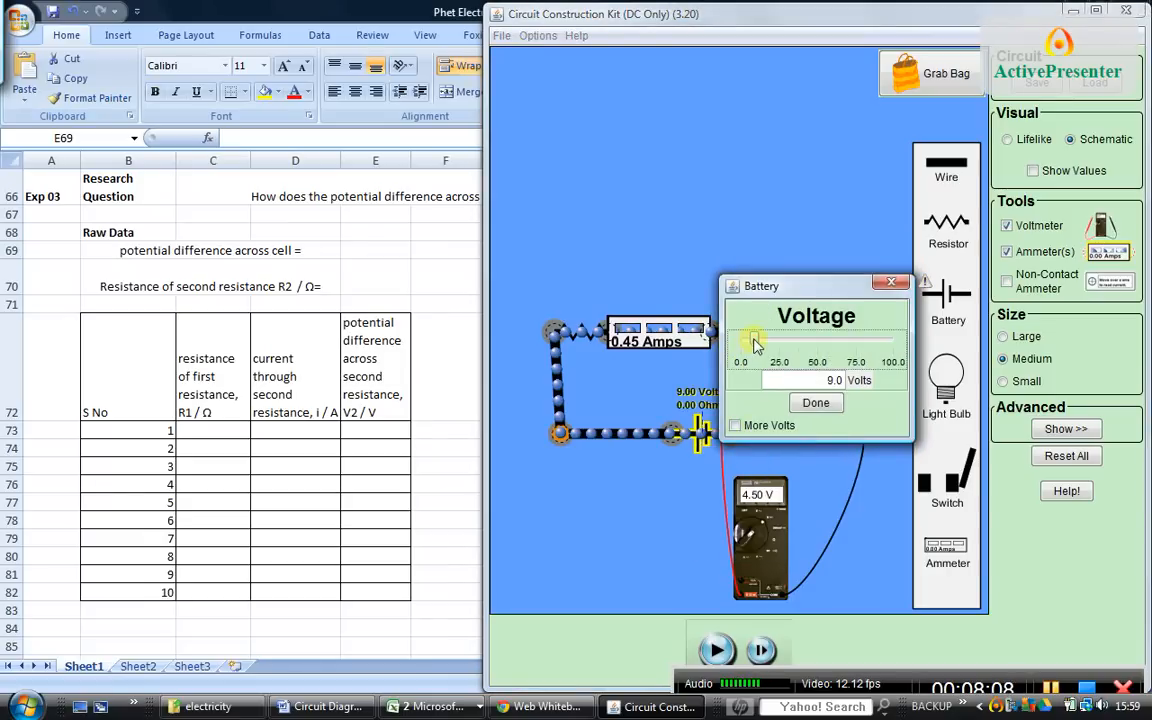
drag(754, 343, 758, 345)
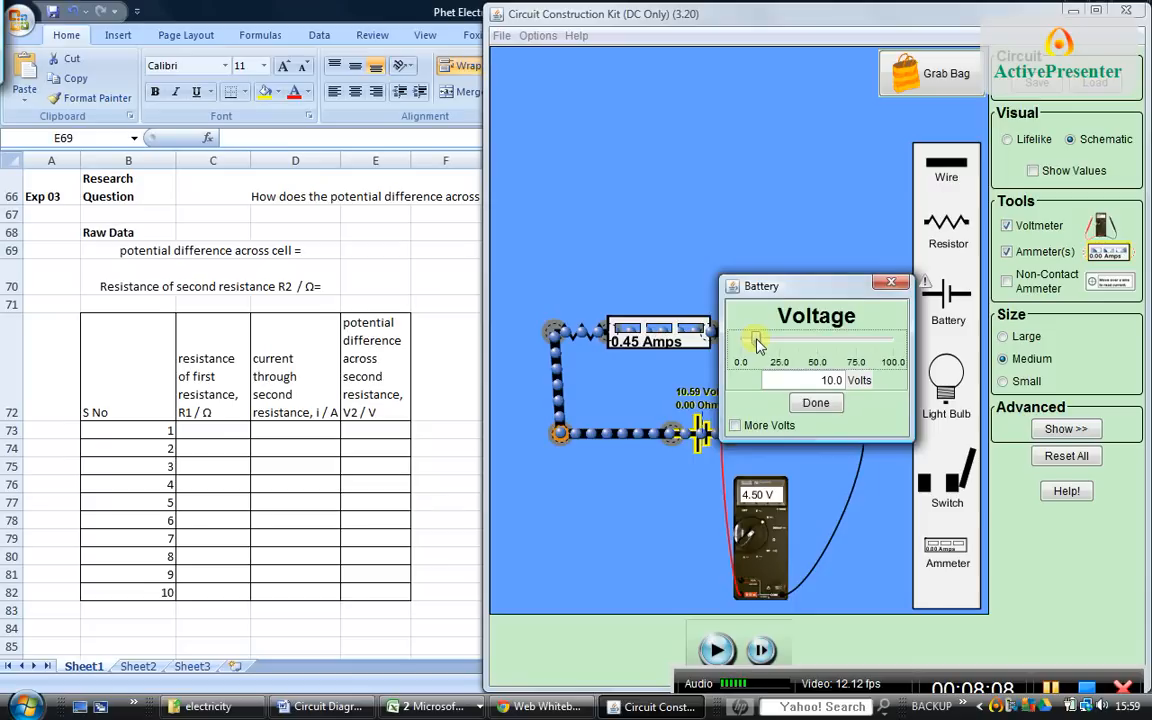
double_click(848, 380)
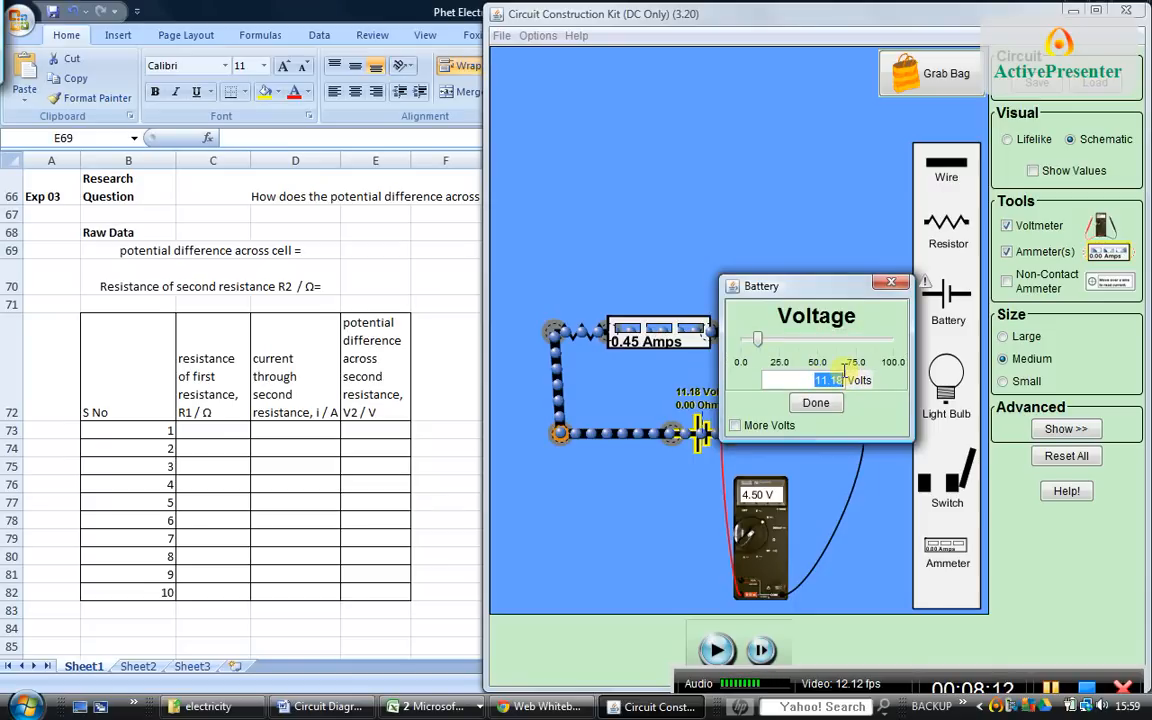
text(12)
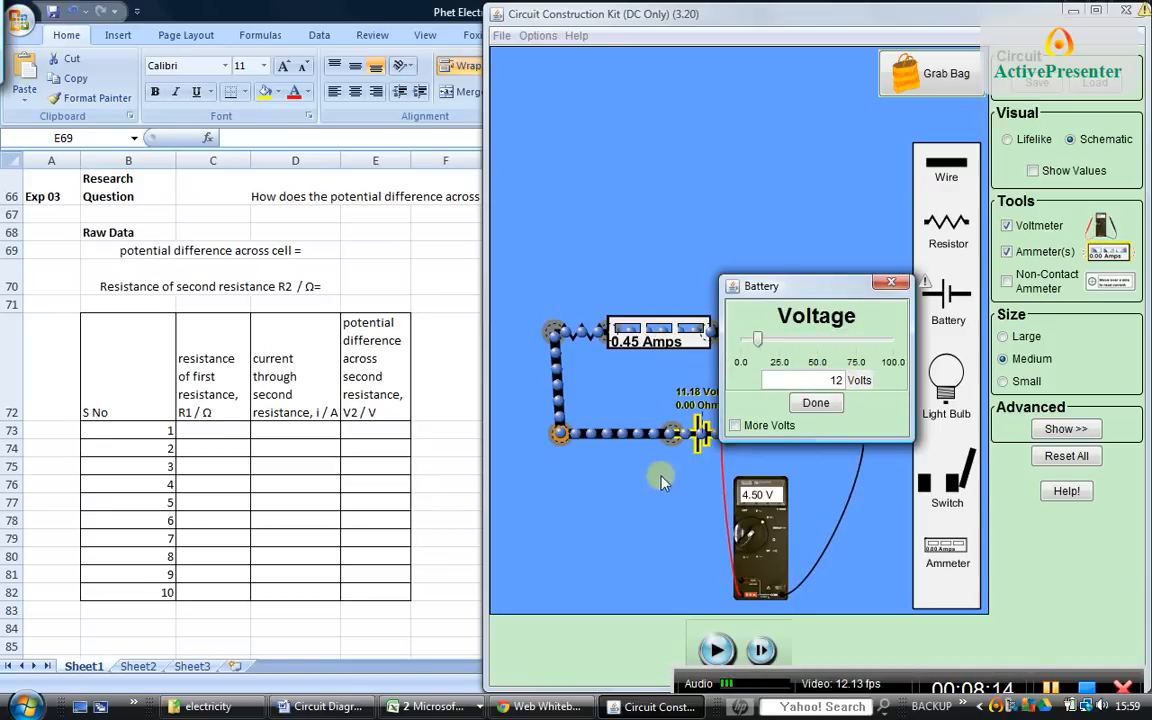
click(815, 403)
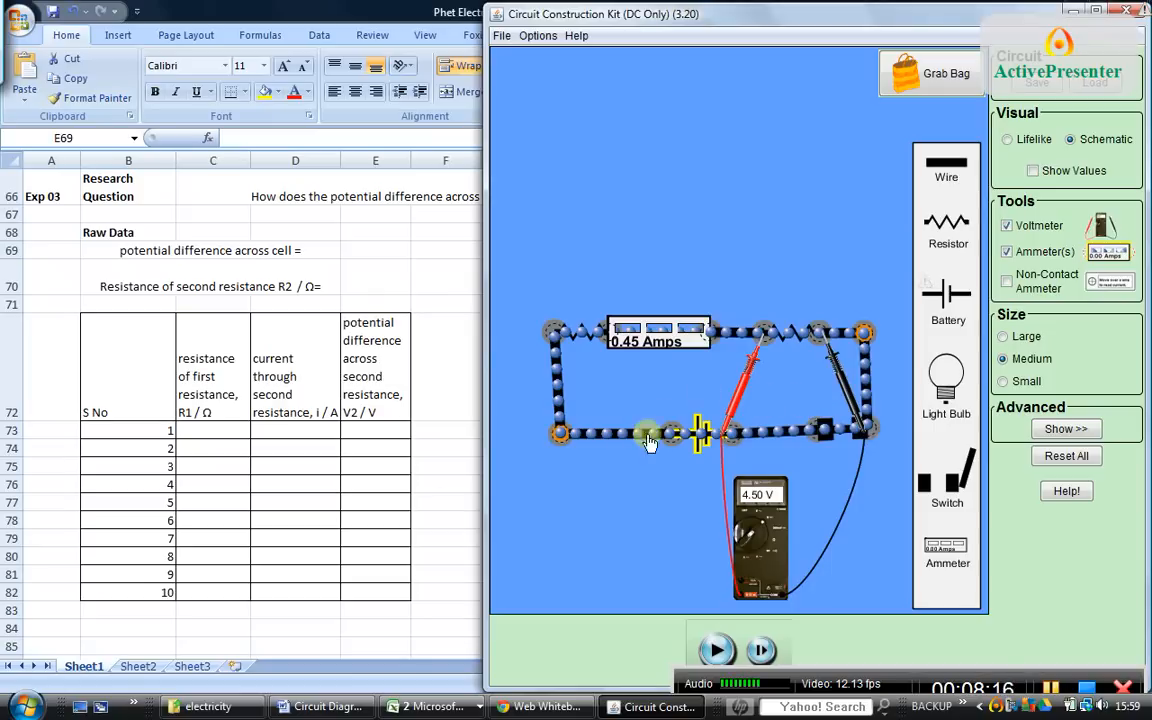
Set the battery's voltage to 12 volts and show its value on the circuit
right_click(704, 452)
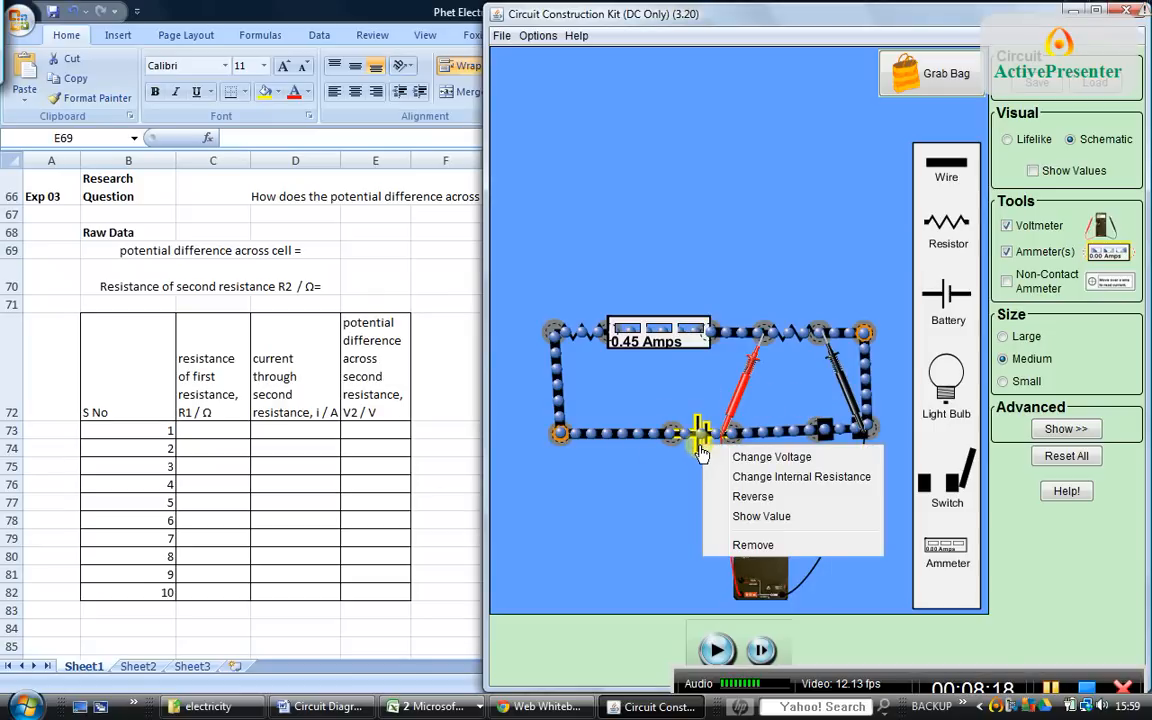
click(738, 455)
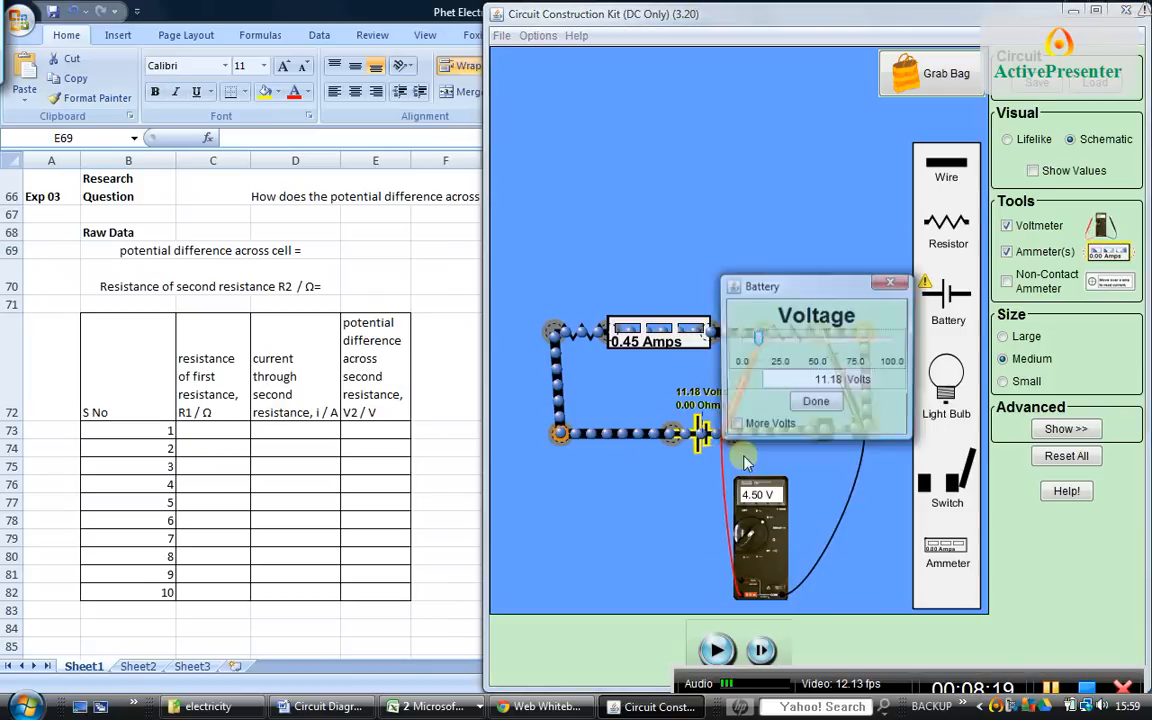
double_click(822, 380)
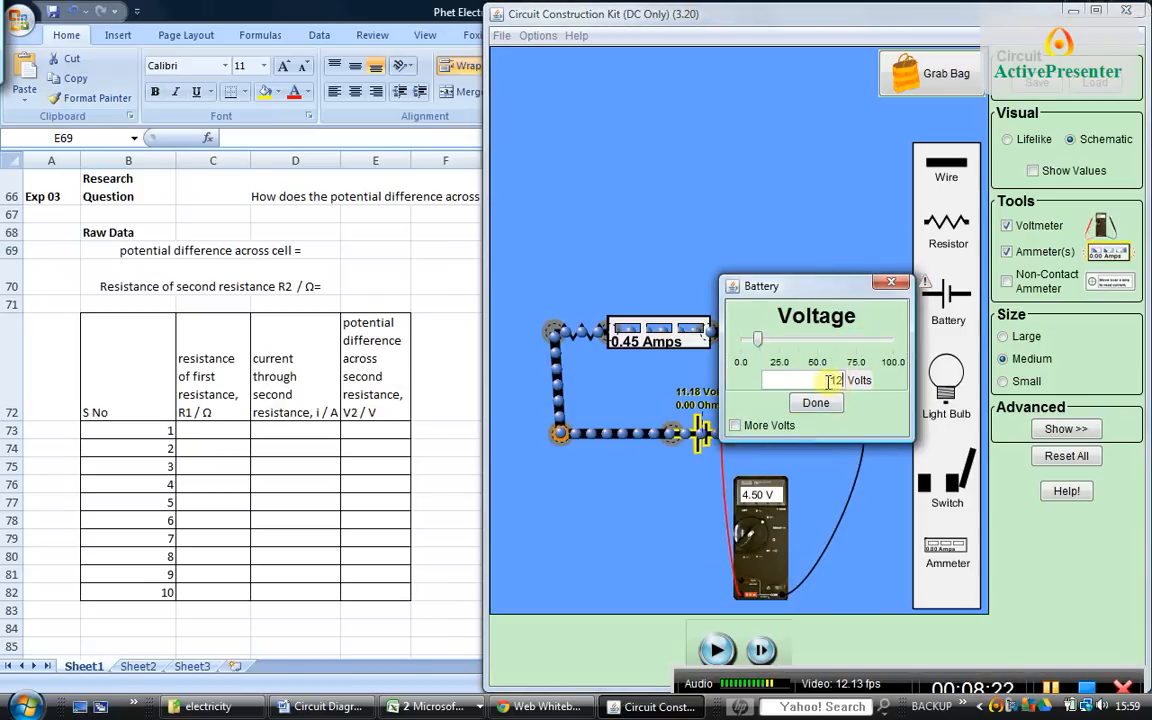
key(Tab)
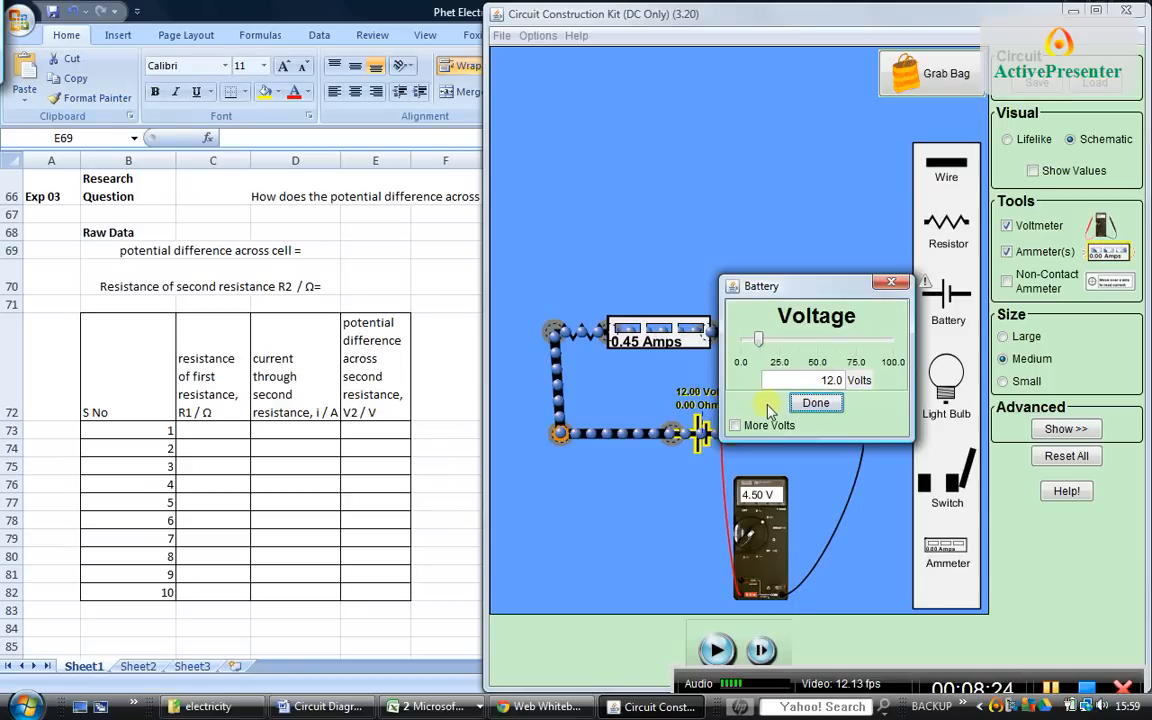
click(816, 404)
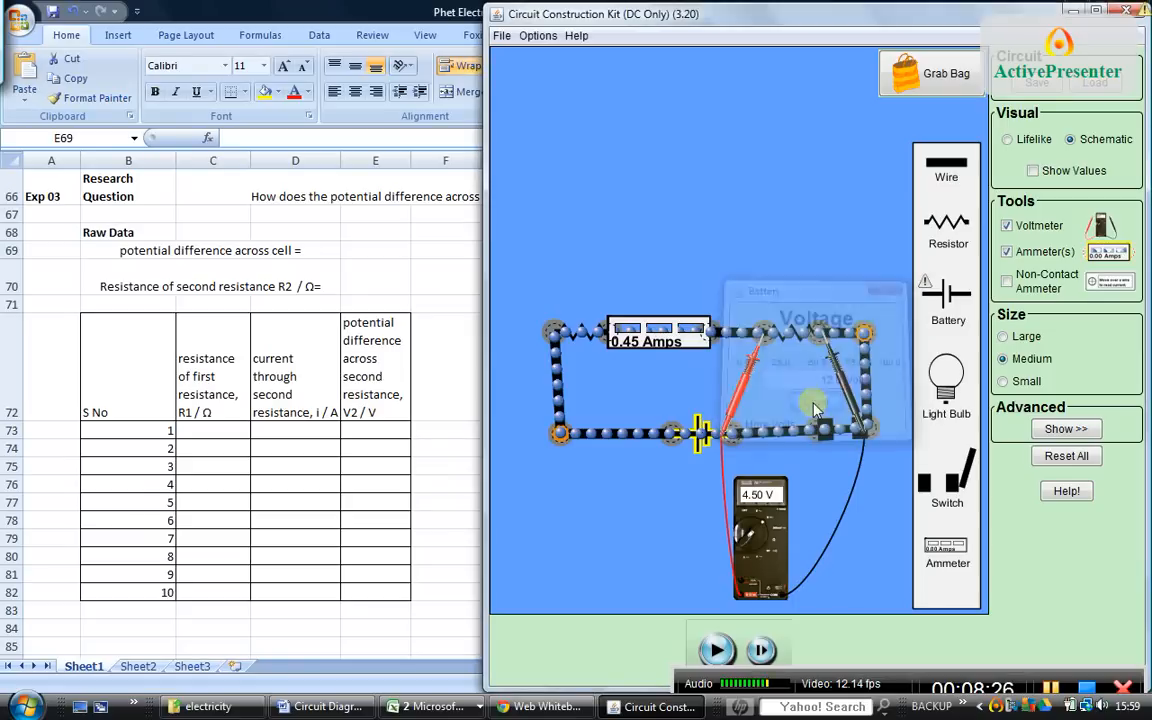
right_click(705, 451)
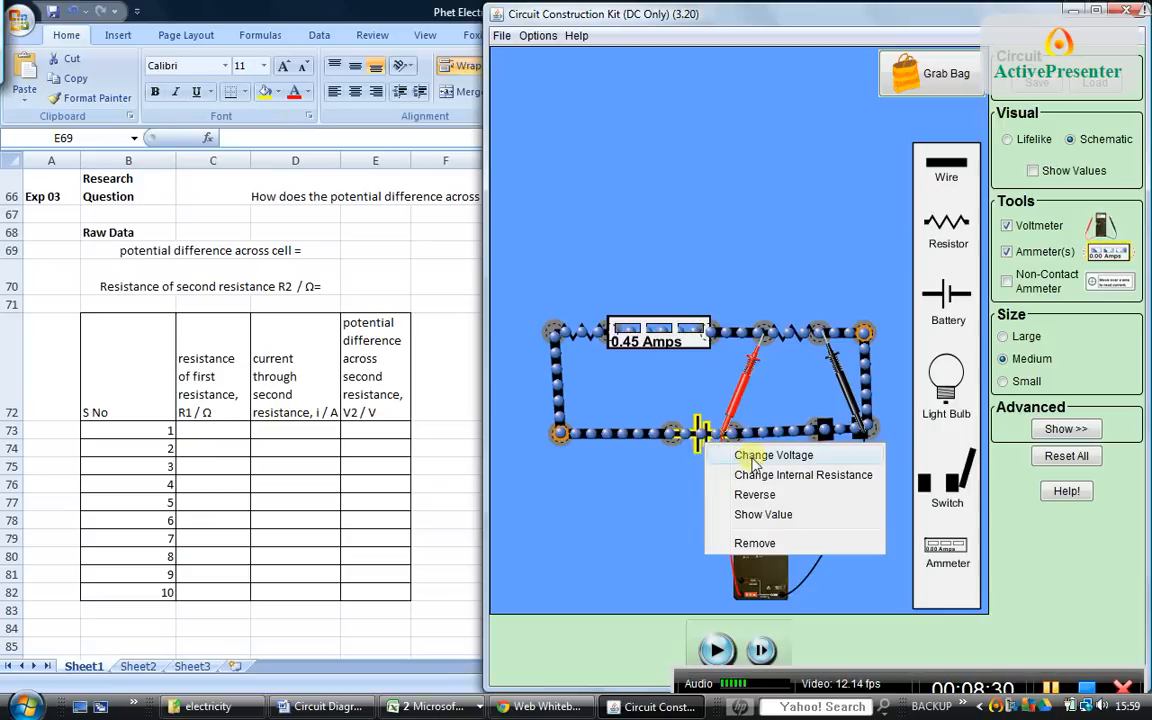
click(759, 517)
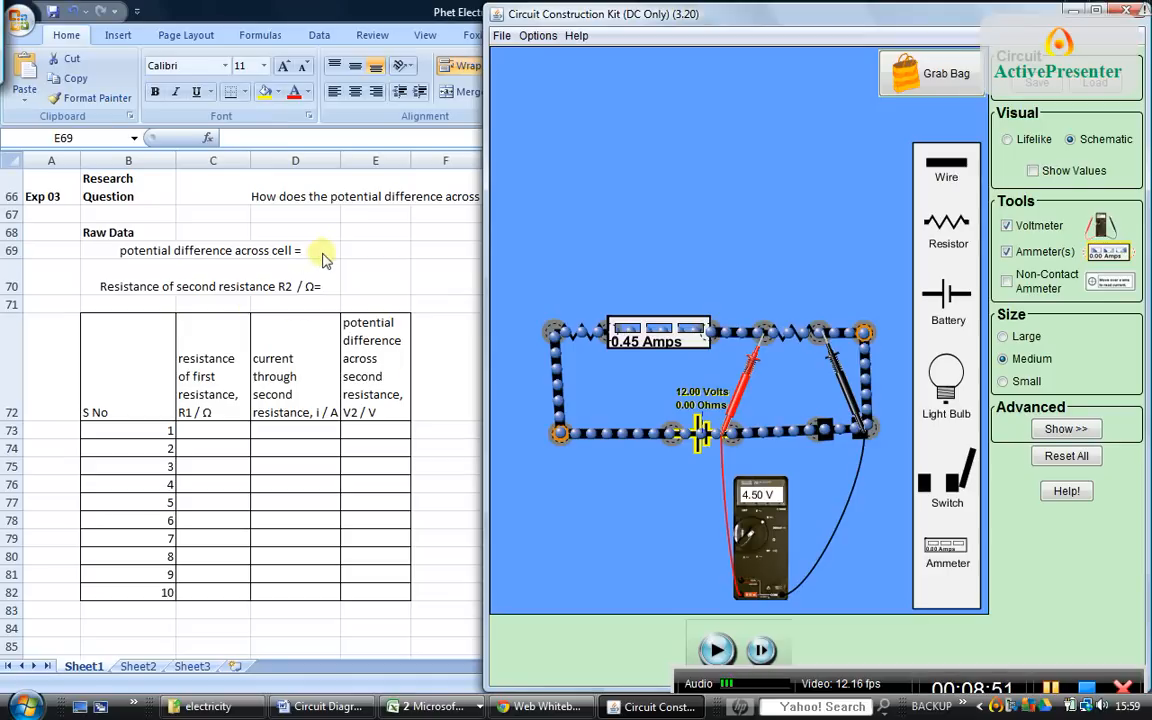
Switch to the Excel workbook and record the potential difference across the cell as 12 in E69, with unit V in F69
click(358, 250)
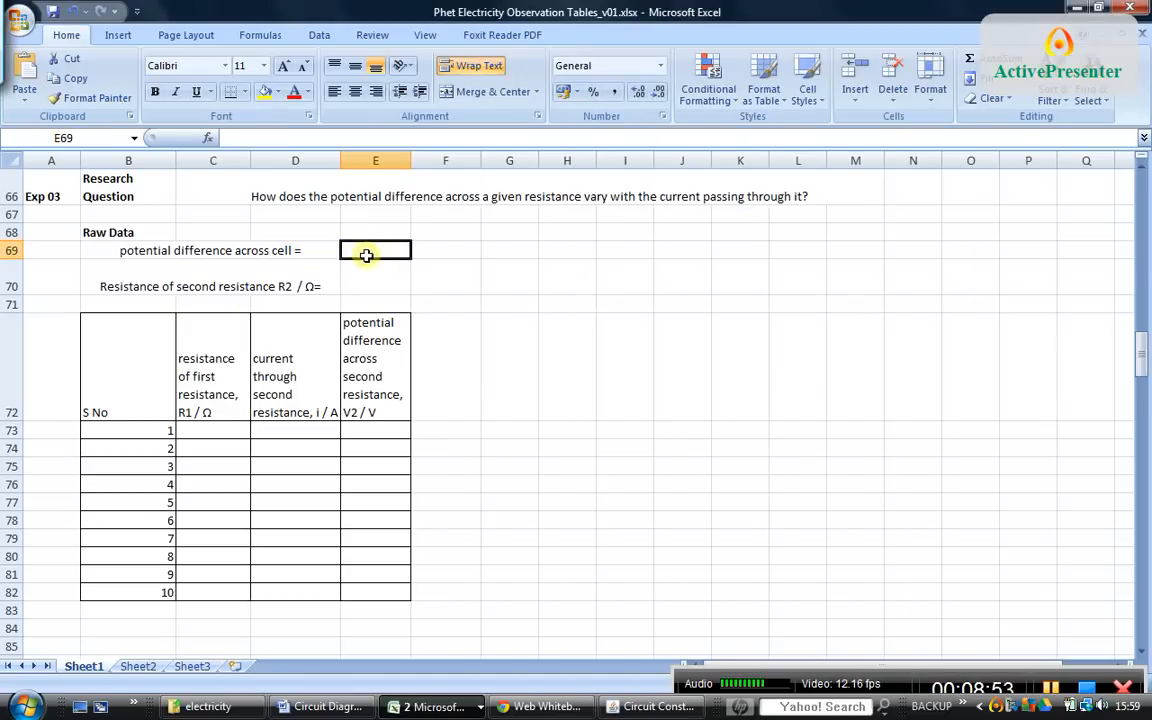
text(12)
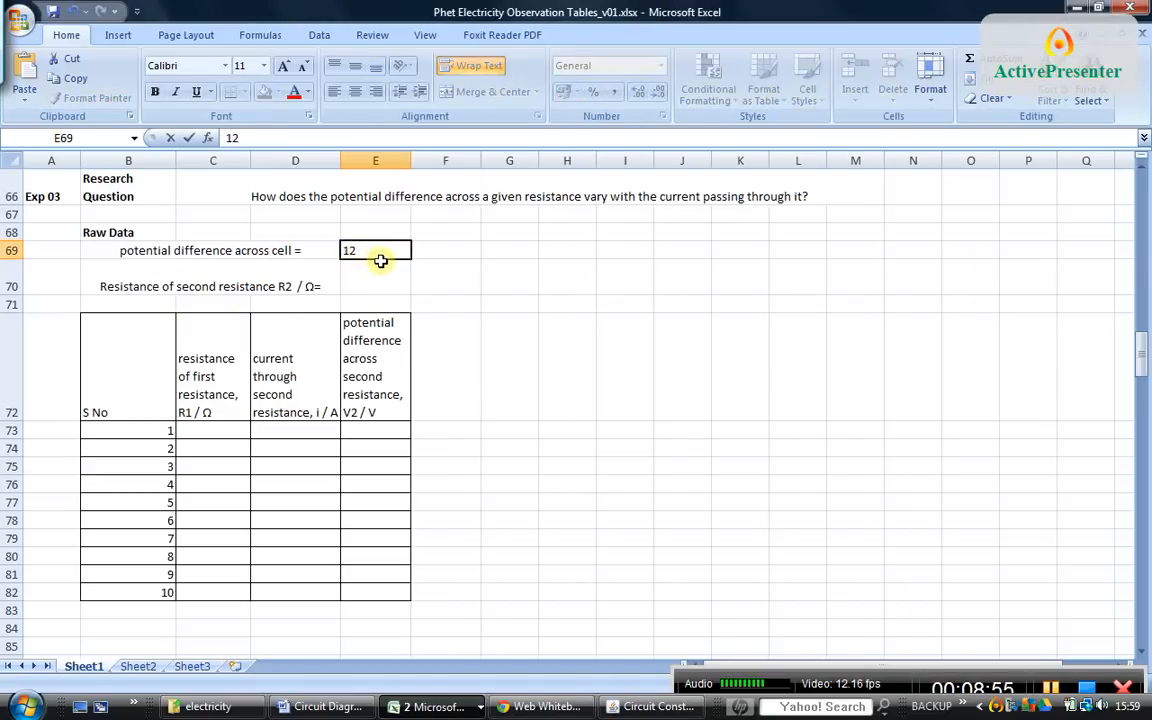
click(446, 253)
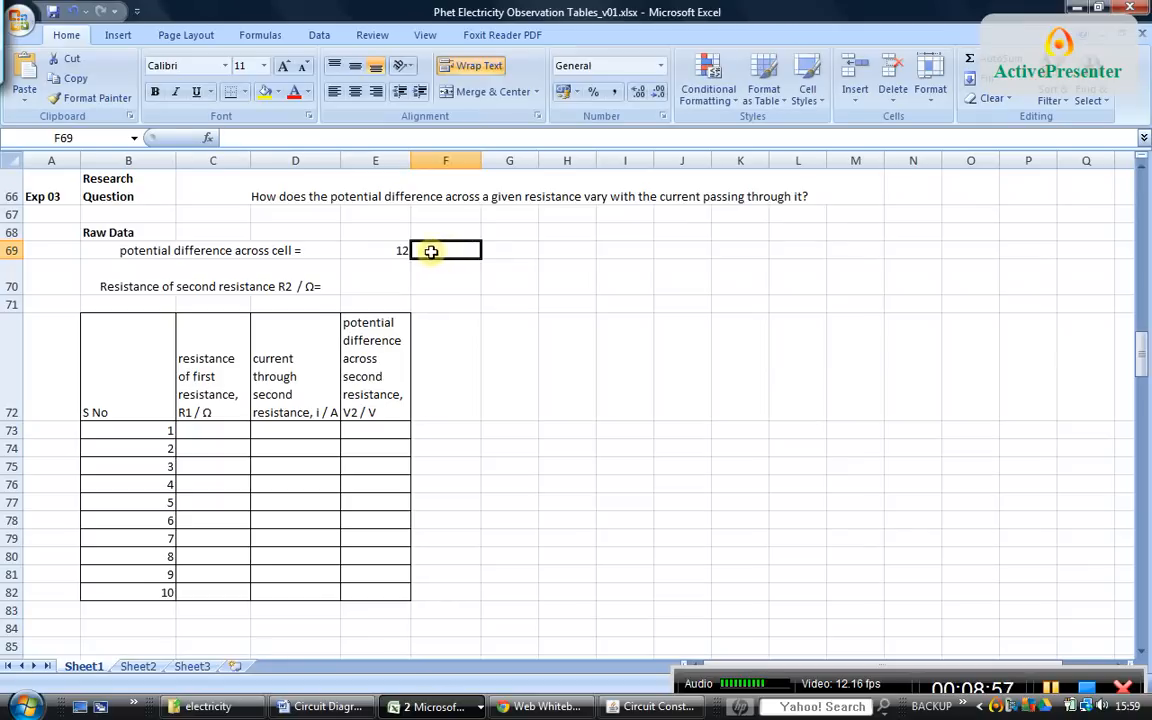
text(V)
click(432, 275)
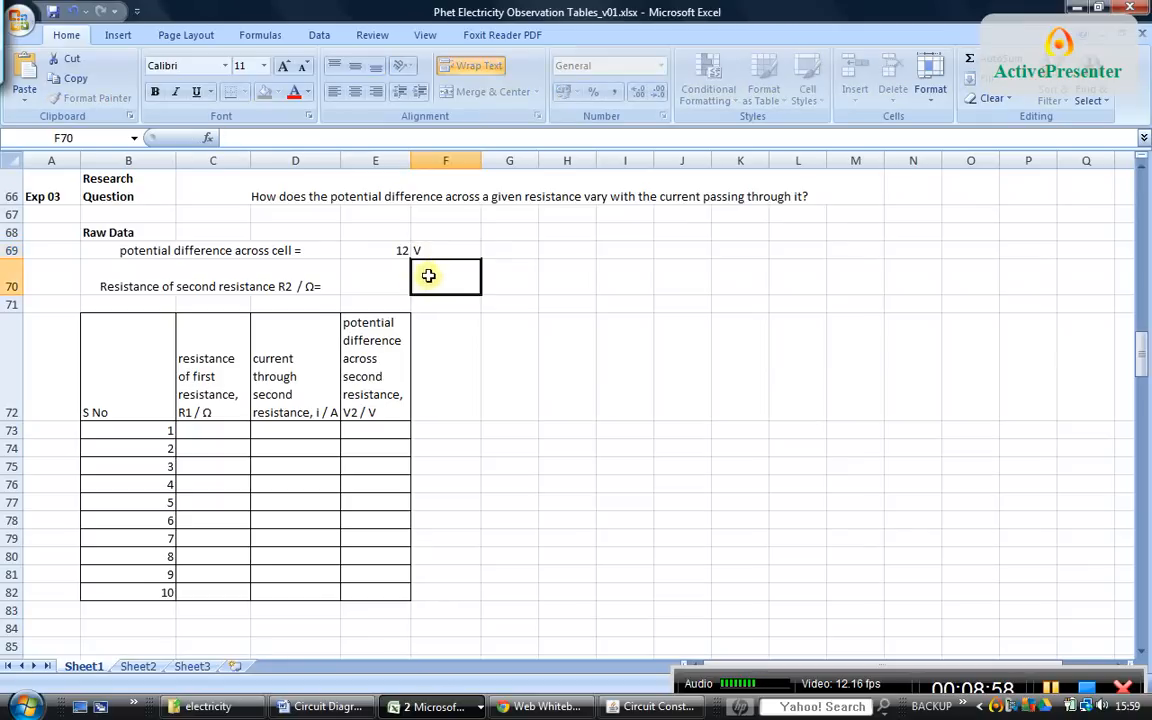
Return to the Circuit Construction Kit, check the second resistor's resistance setting and show its value on the circuit
click(372, 284)
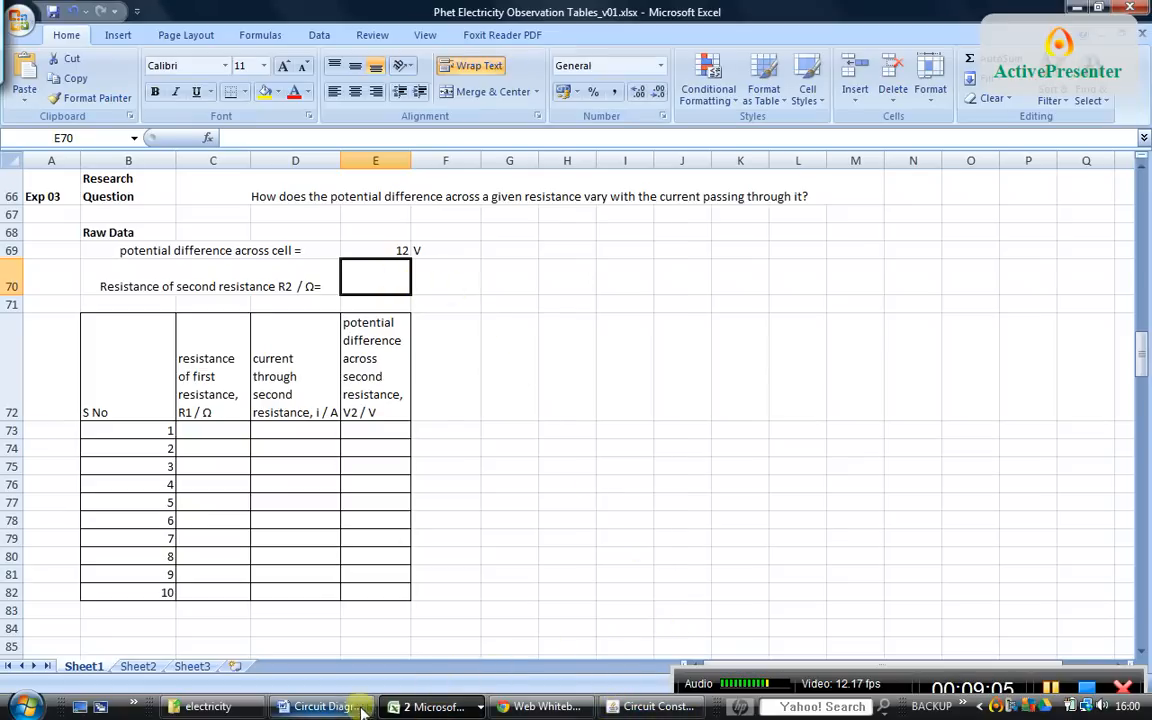
mouse_move(465, 708)
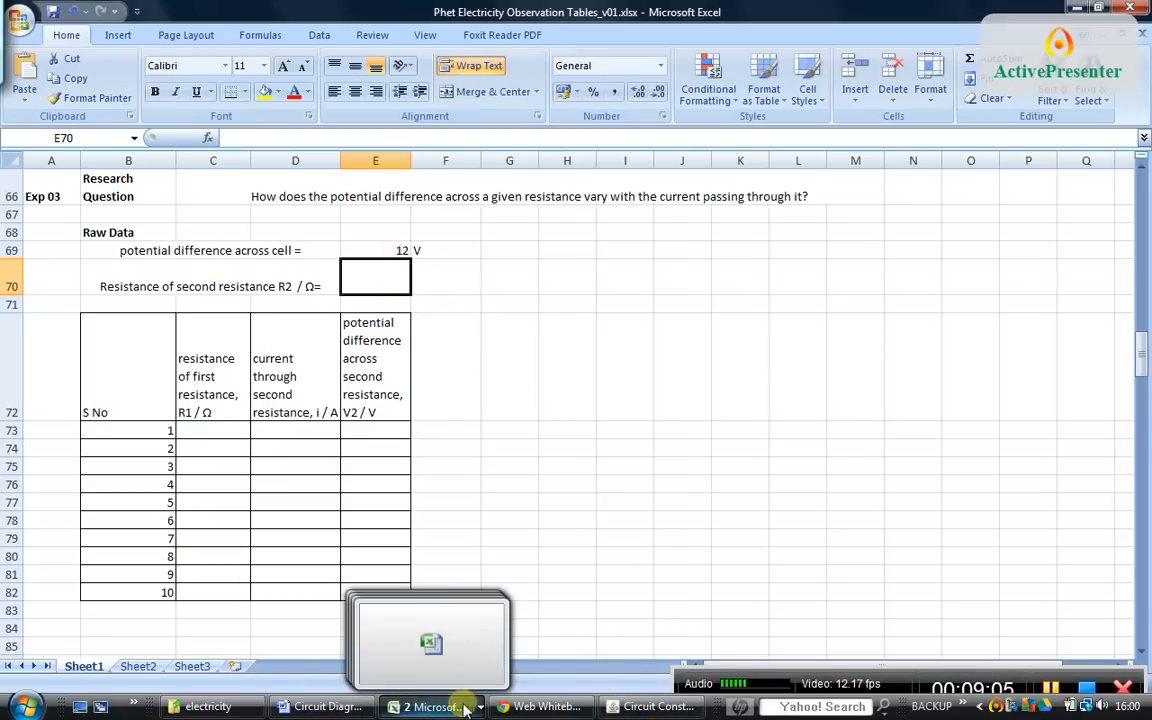
click(640, 711)
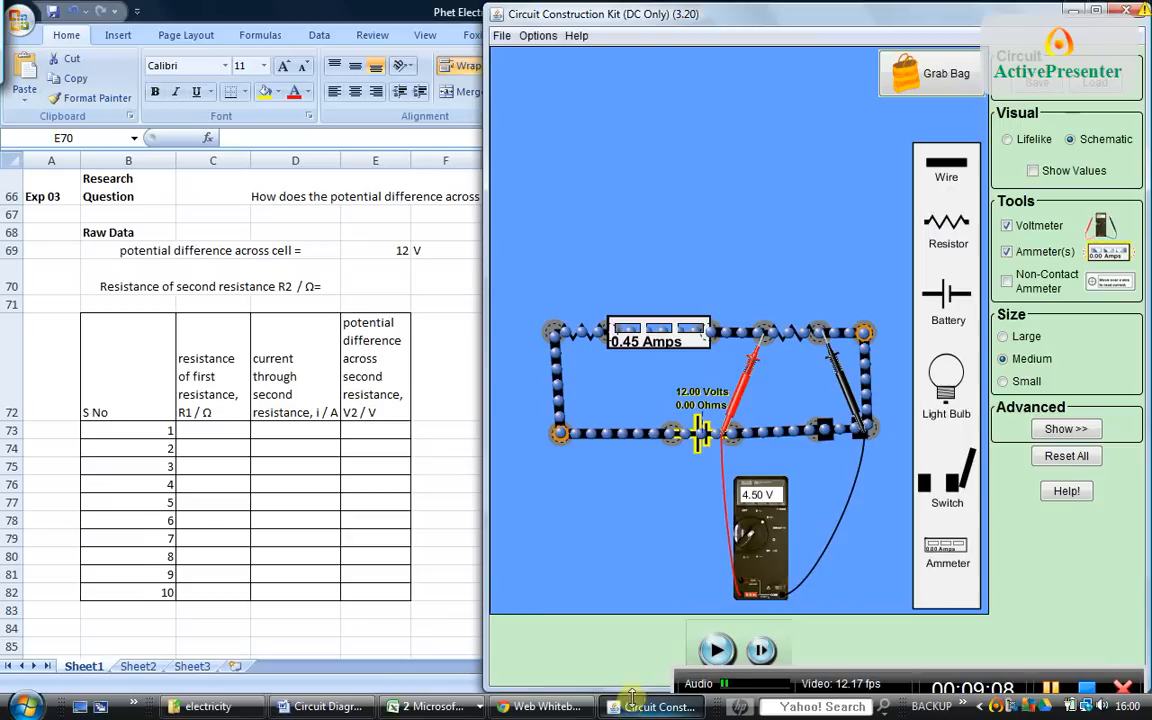
right_click(791, 338)
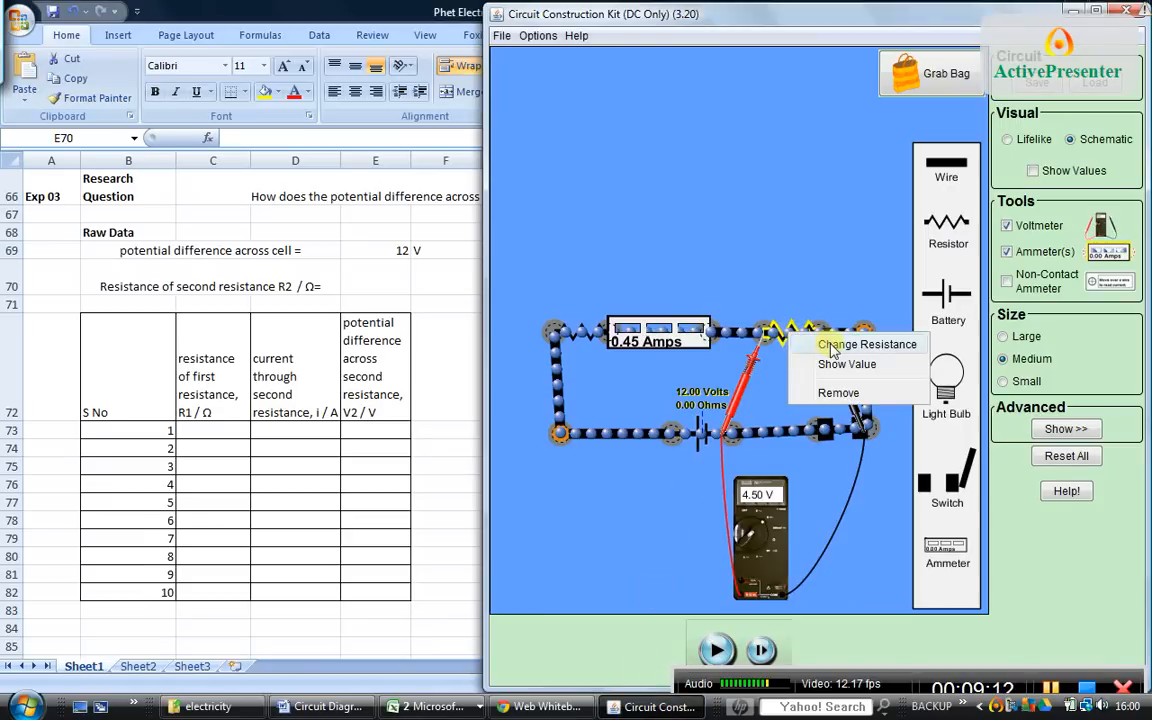
click(836, 346)
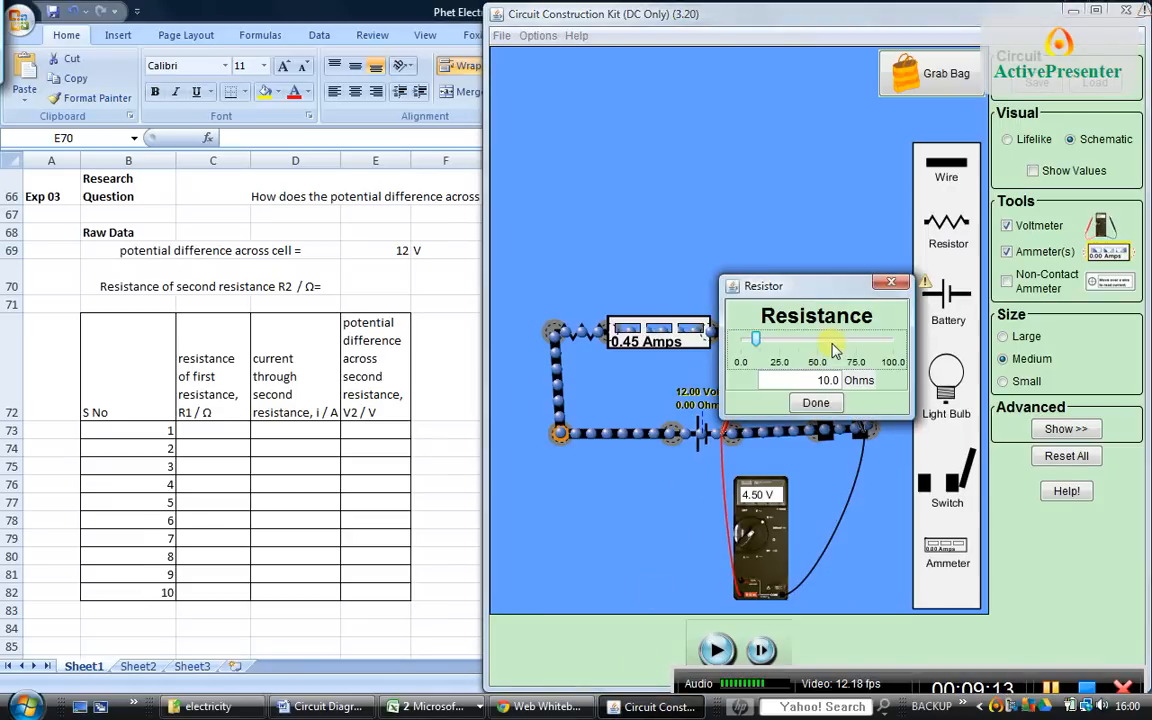
click(816, 404)
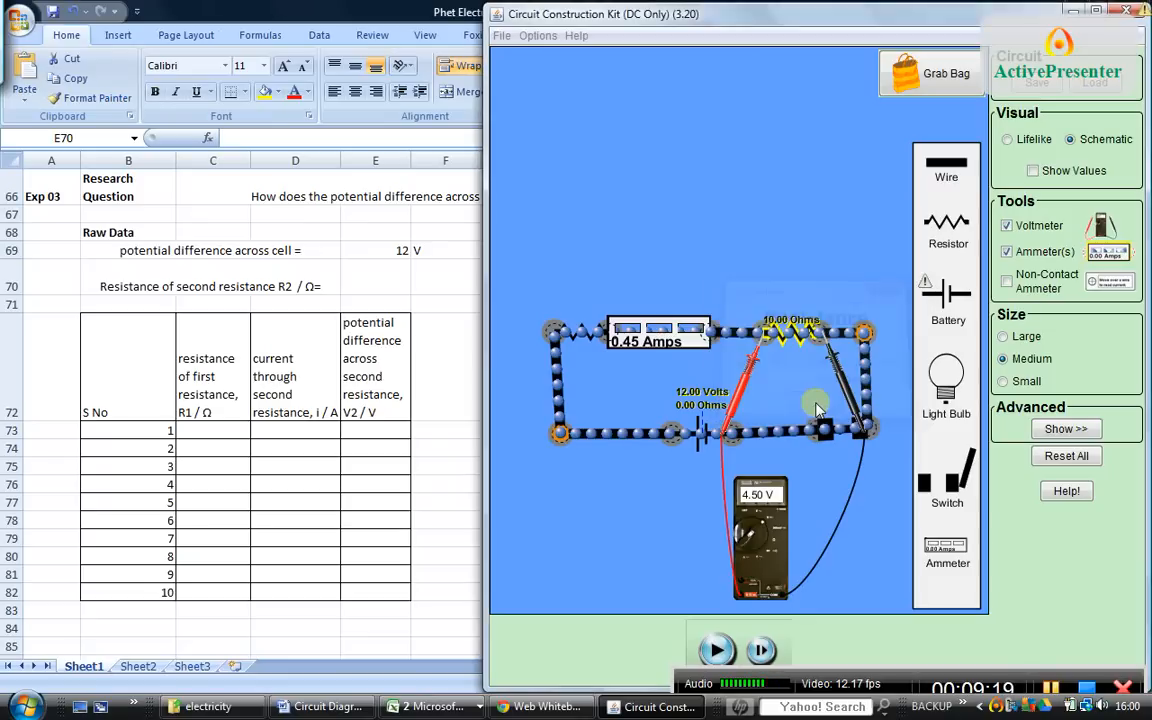
right_click(798, 340)
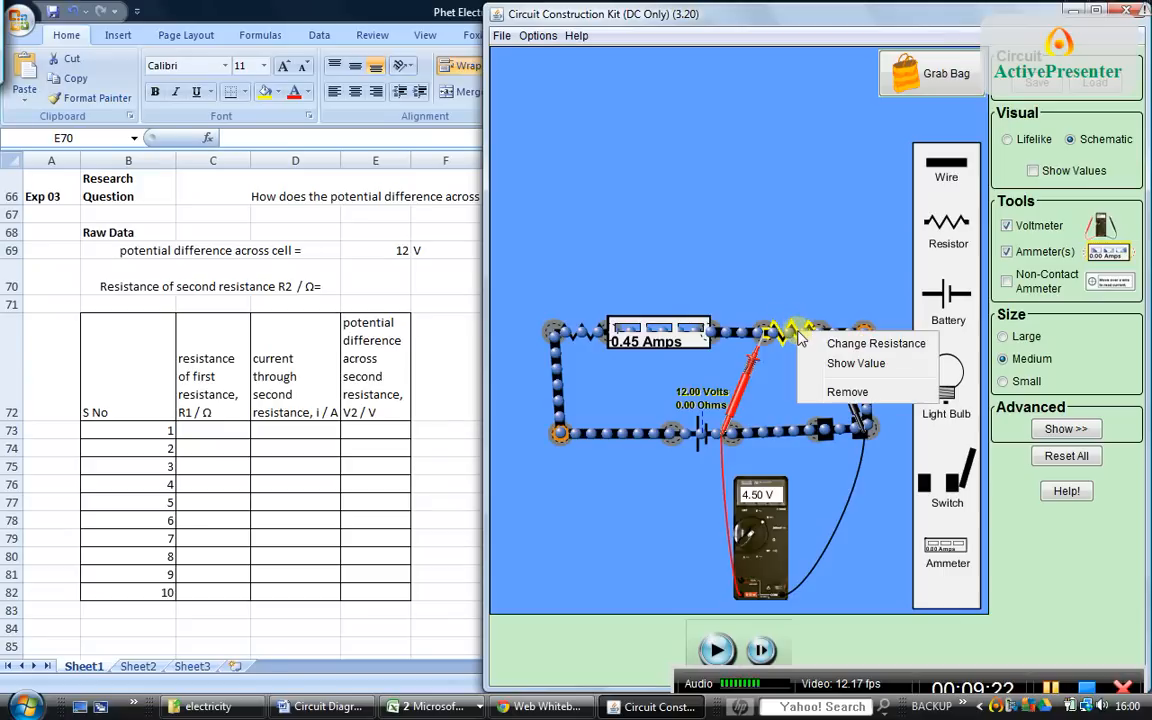
click(843, 365)
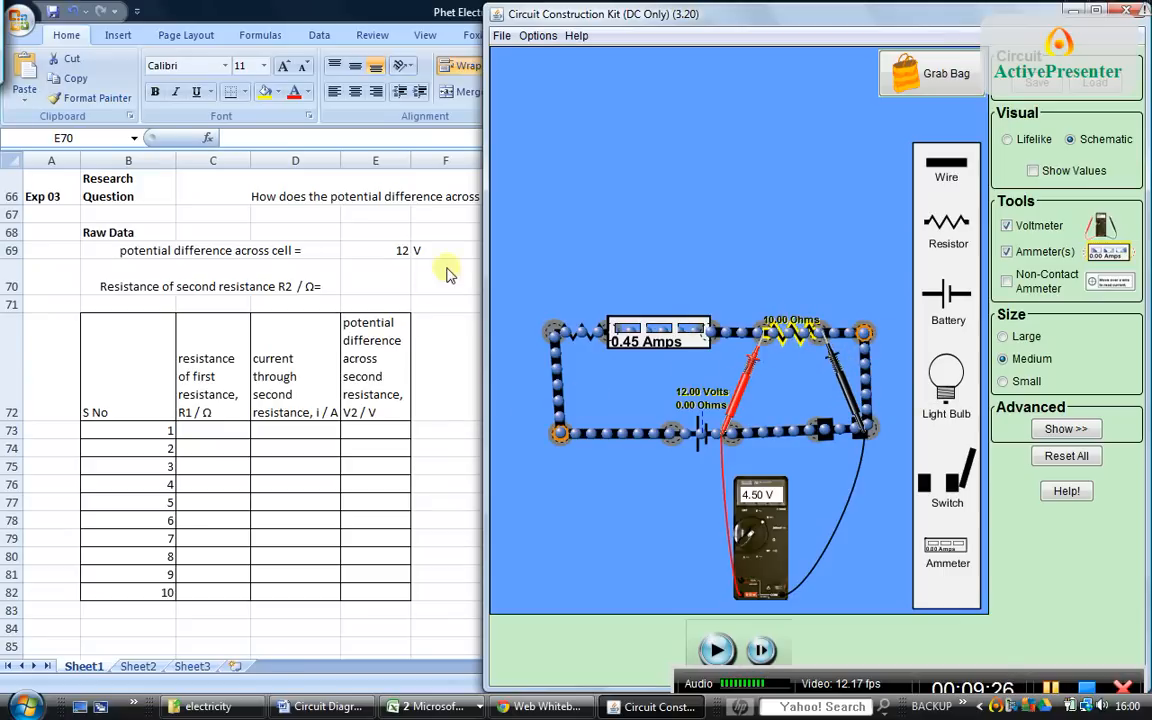
Switch to Excel and record the second resistance R2 as 10 in E70, with the Ω symbol in F70
click(388, 273)
text(10)
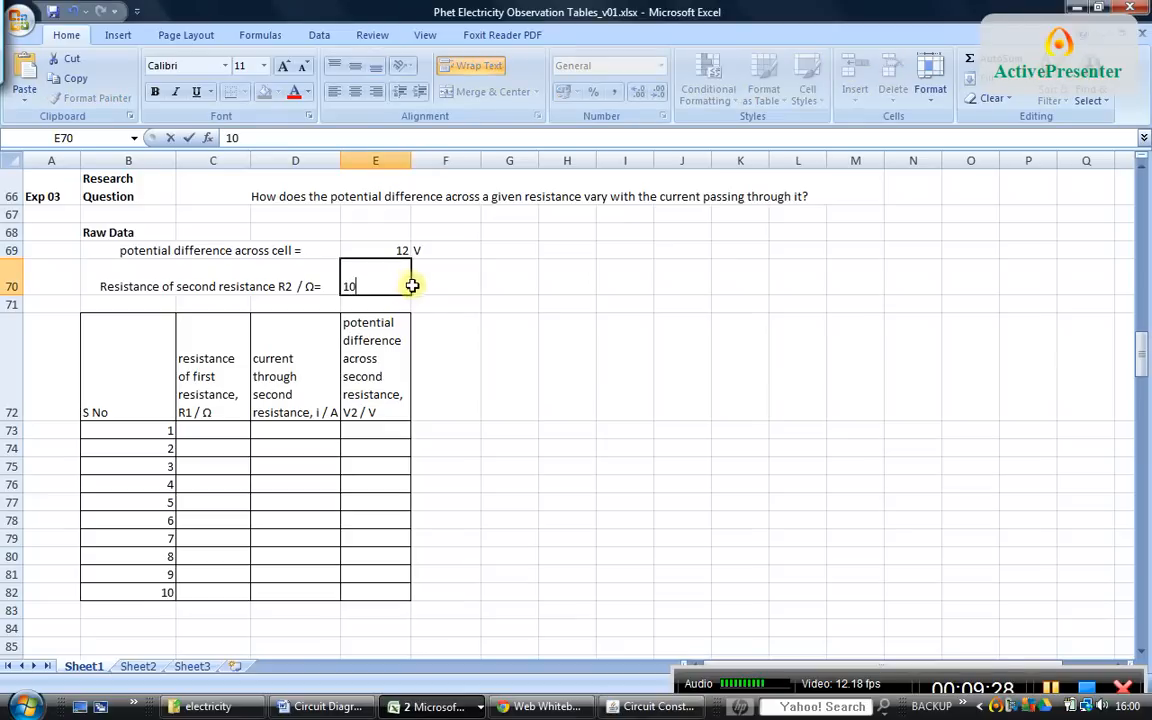
click(450, 277)
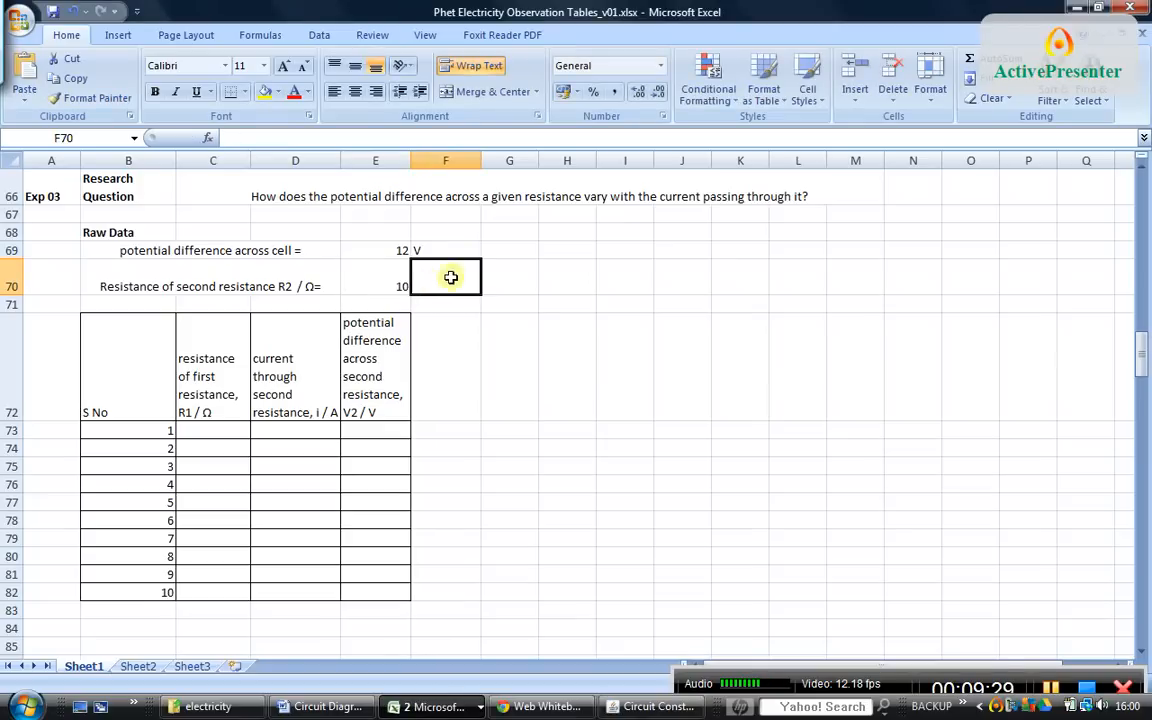
click(118, 37)
click(845, 78)
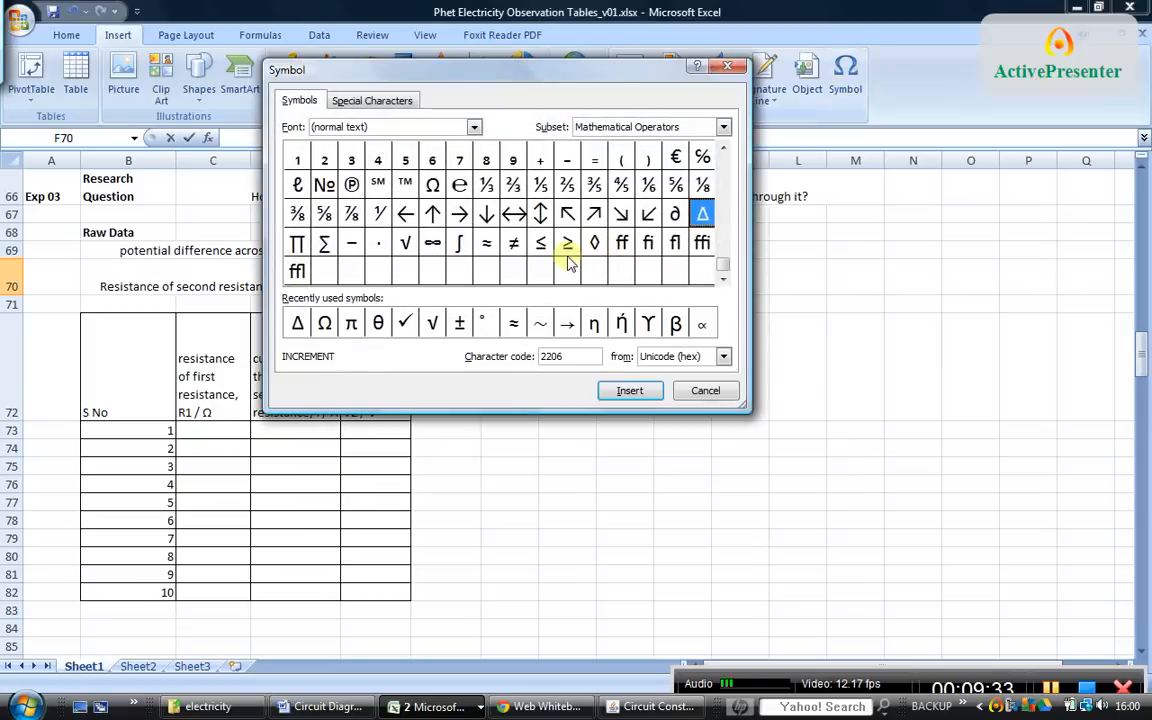
click(324, 326)
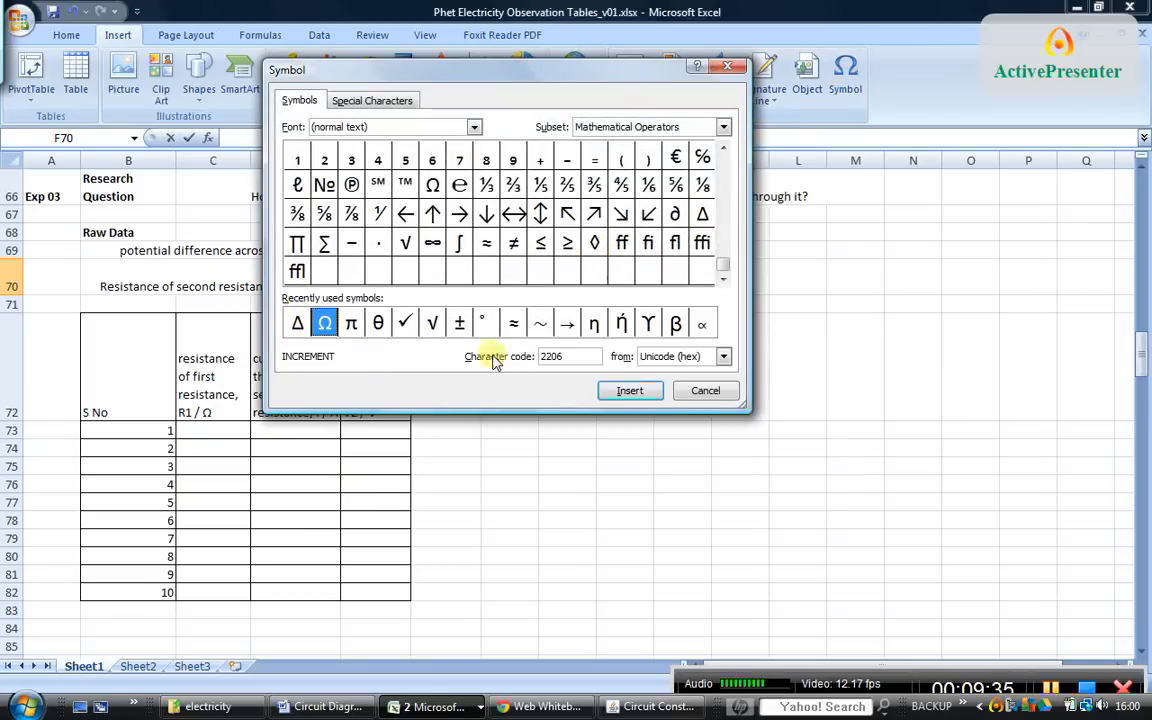
click(648, 391)
click(705, 391)
click(442, 352)
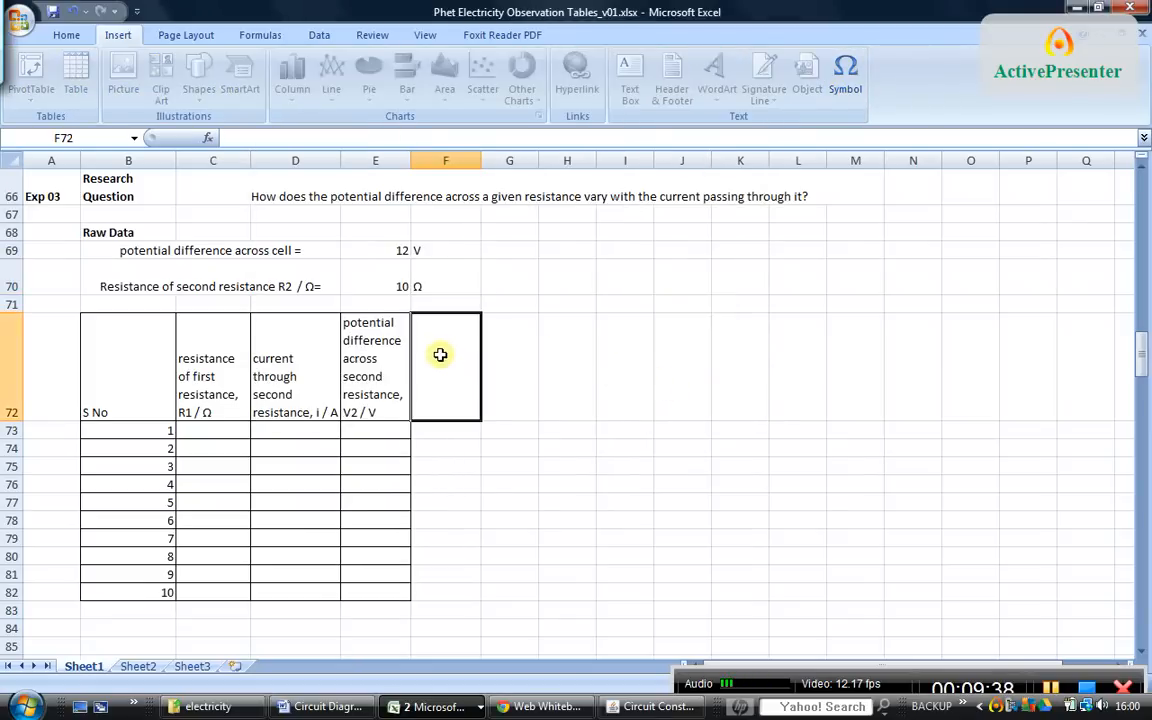
click(213, 429)
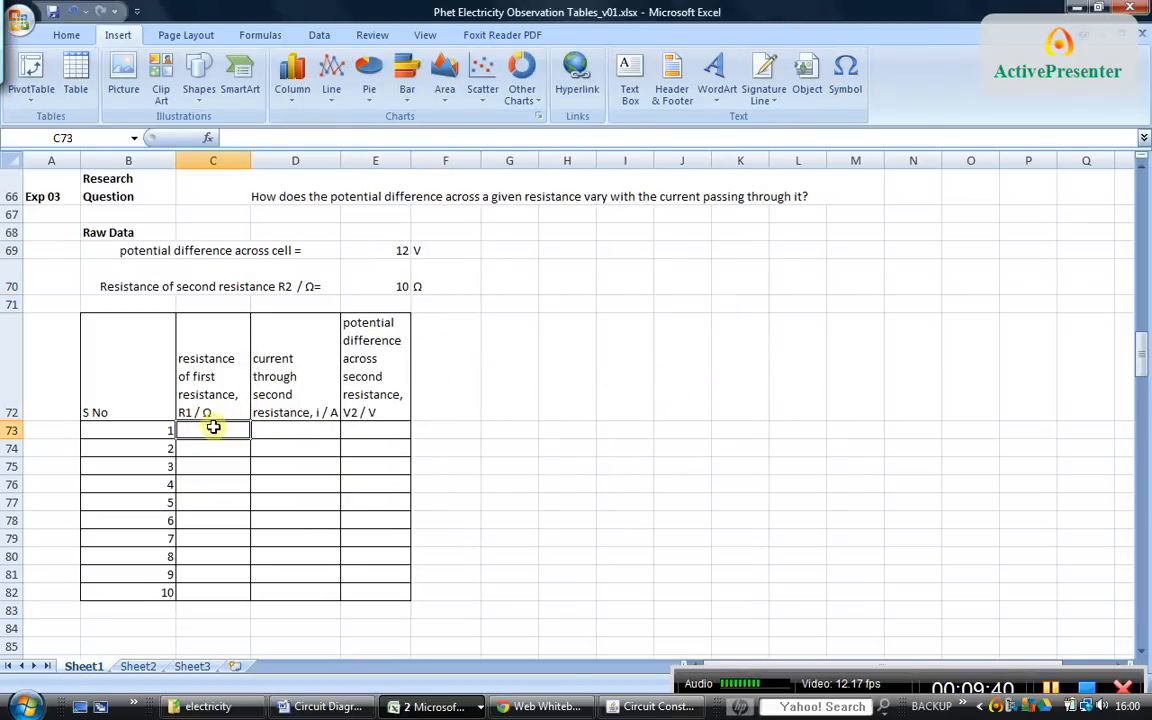
click(288, 432)
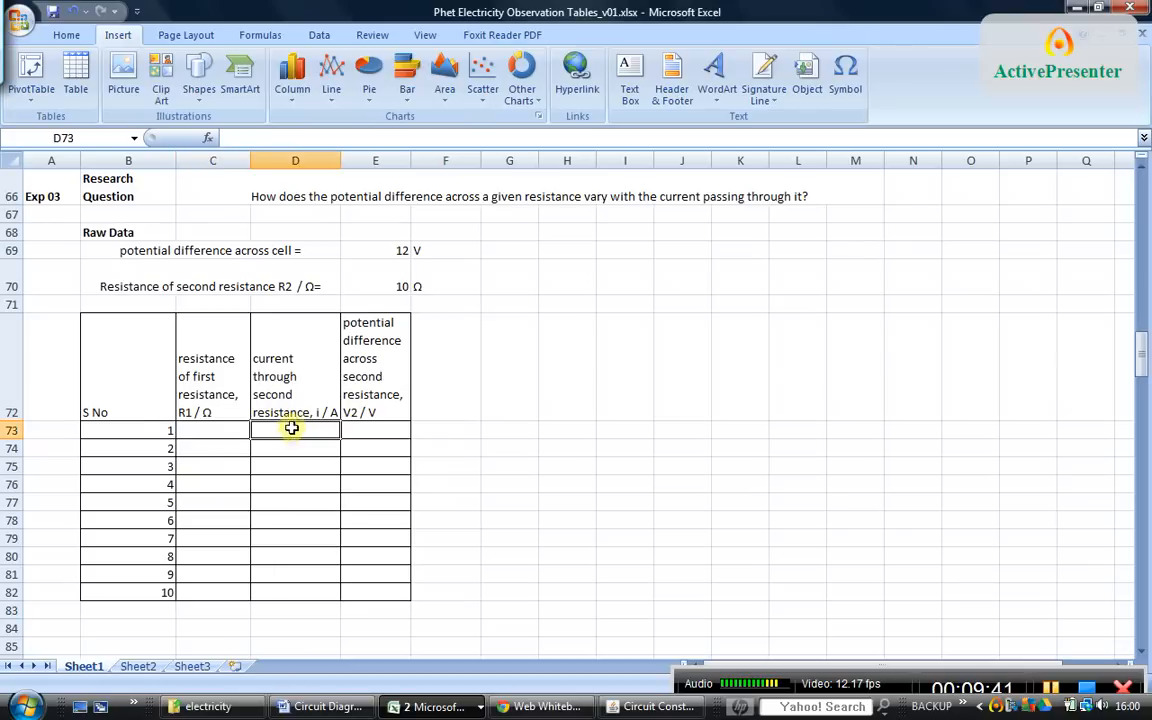
click(301, 343)
click(371, 359)
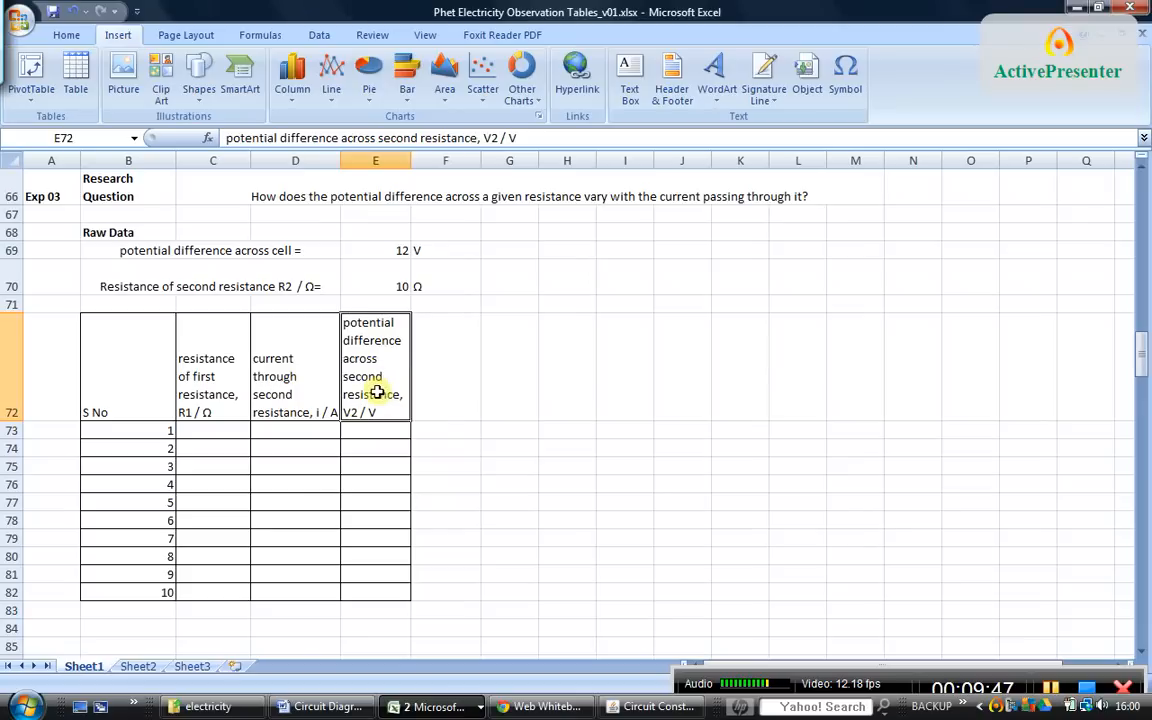
Select cell C73 for the first R1 reading, switch to the Circuit Construction Kit and show the first resistor's value on the circuit
click(283, 429)
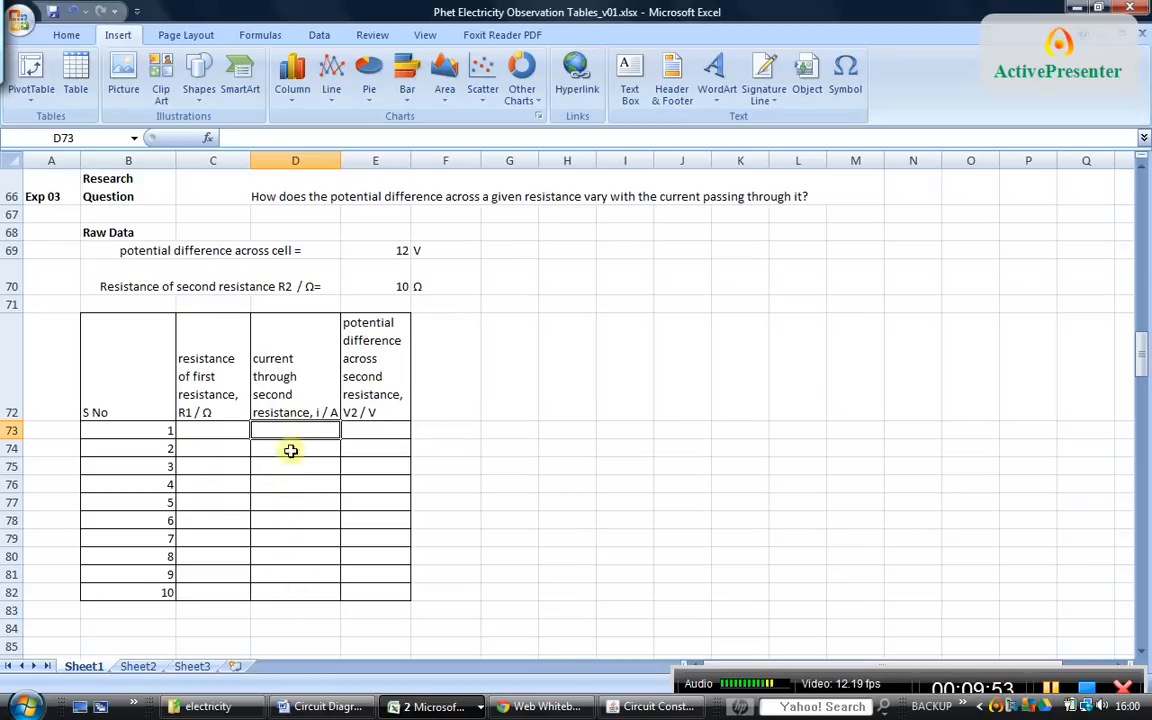
click(205, 433)
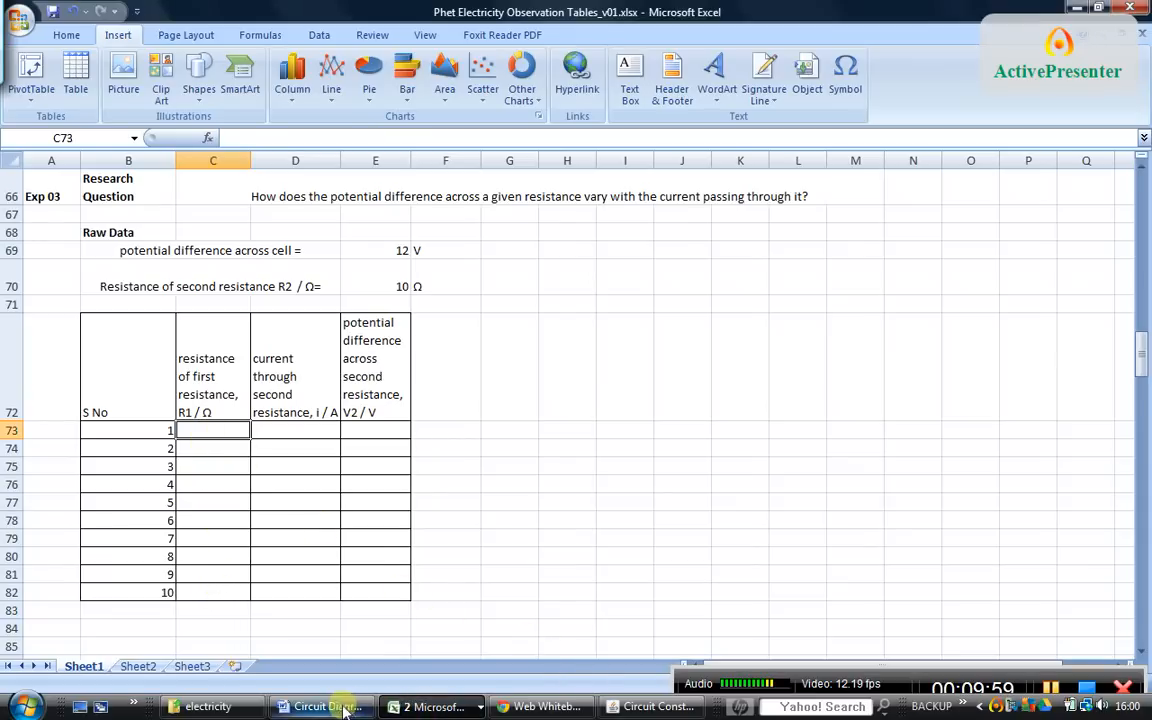
click(630, 708)
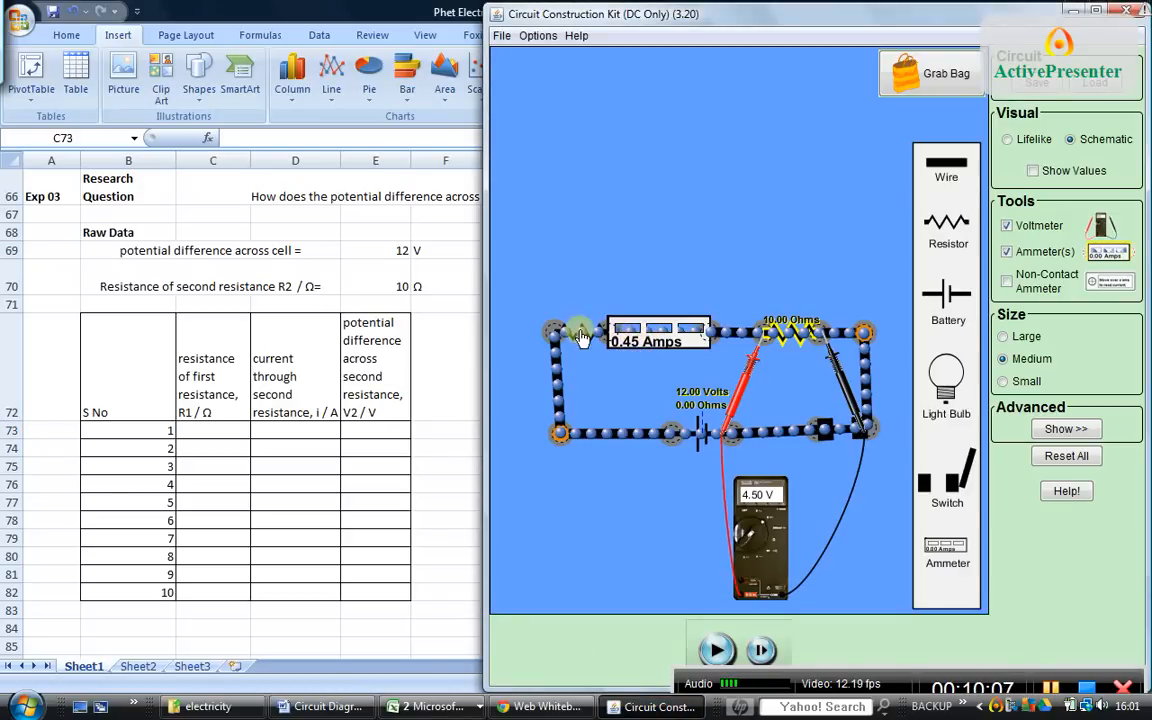
click(579, 339)
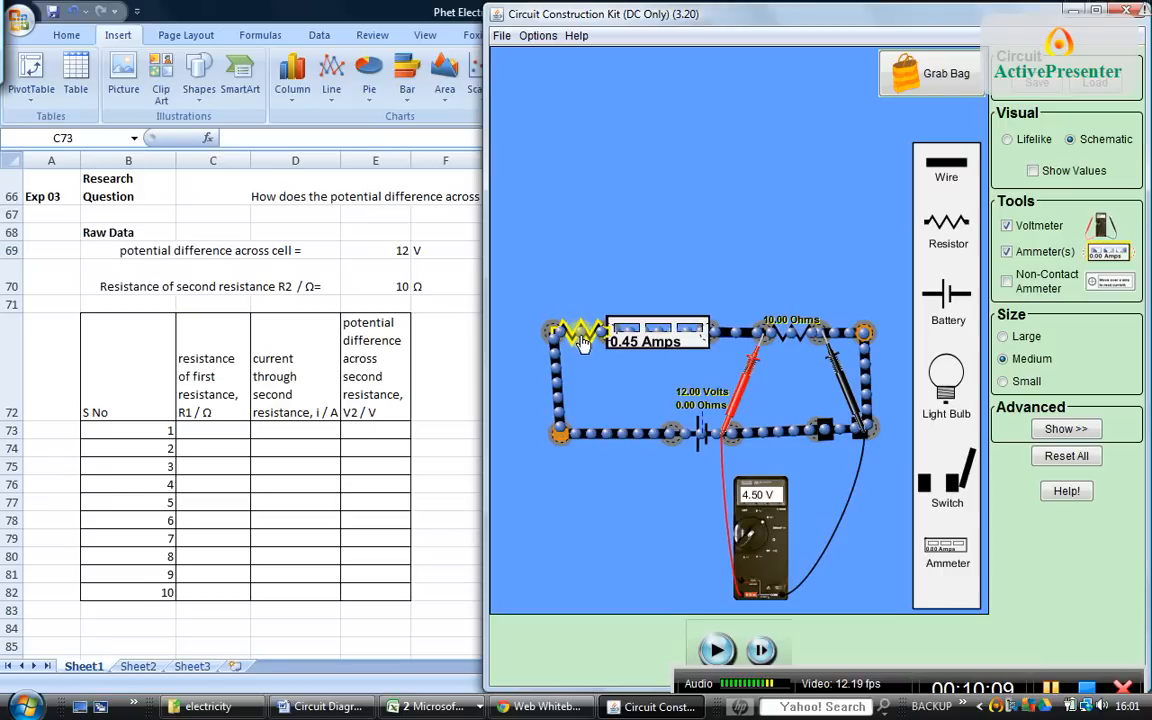
right_click(586, 343)
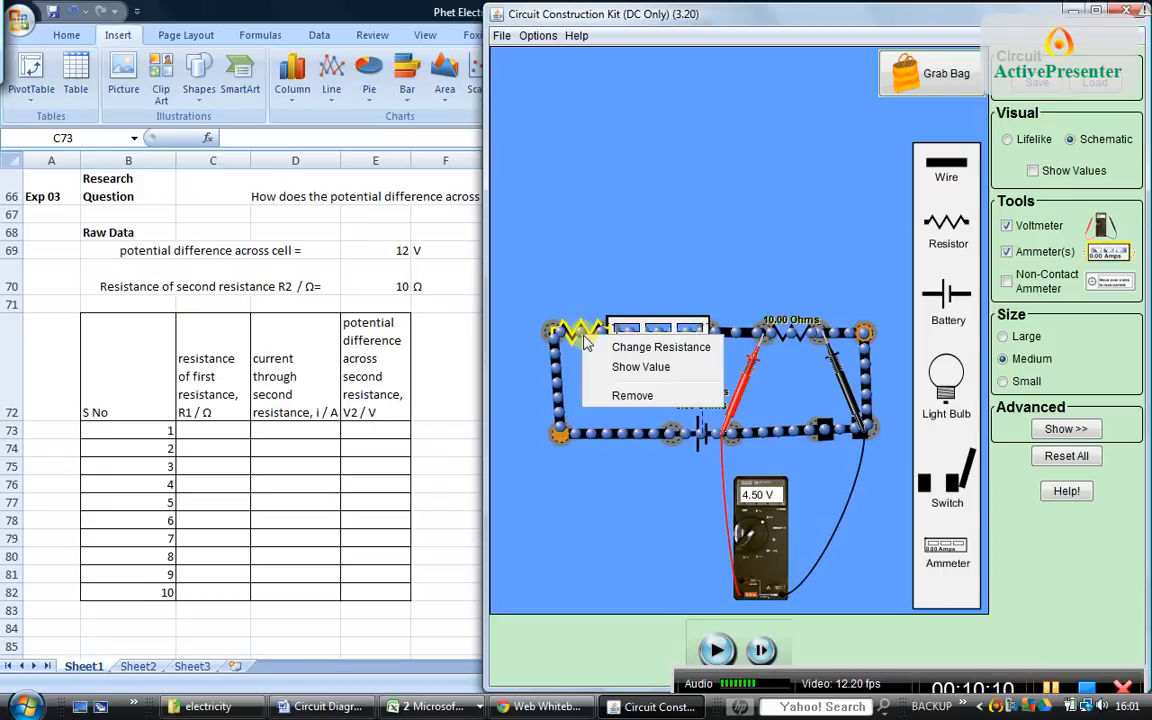
click(638, 368)
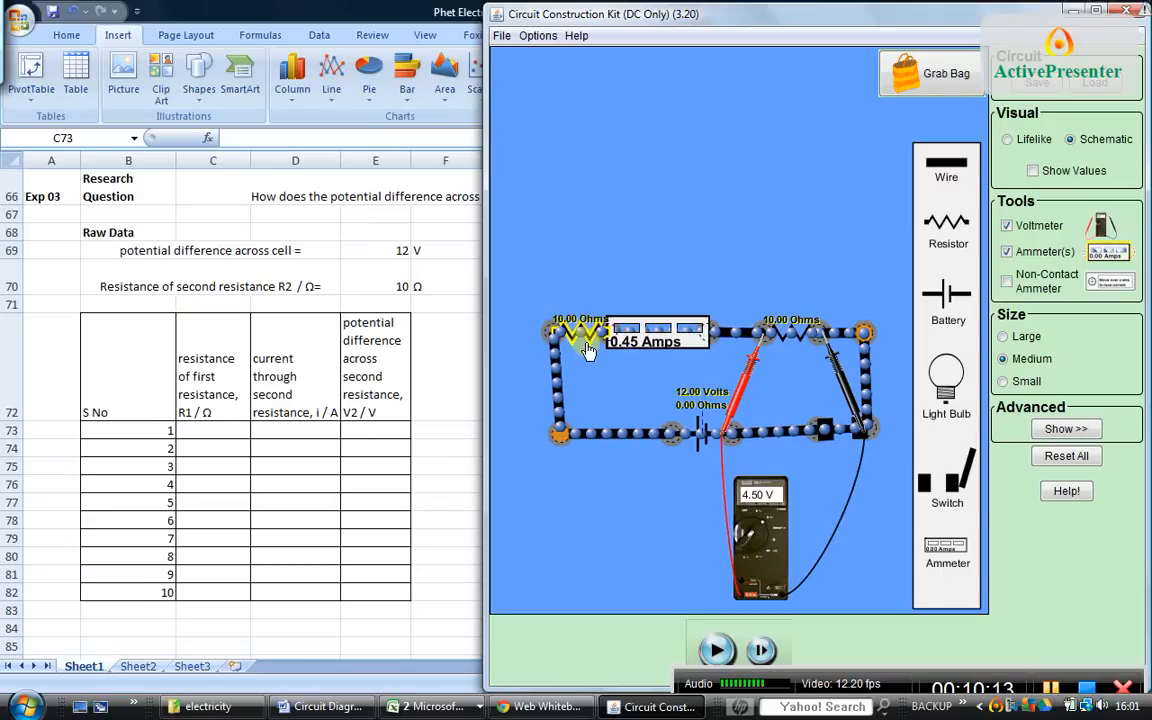
Set the first resistor's resistance to 20 ohms and show its value on the circuit again
right_click(588, 345)
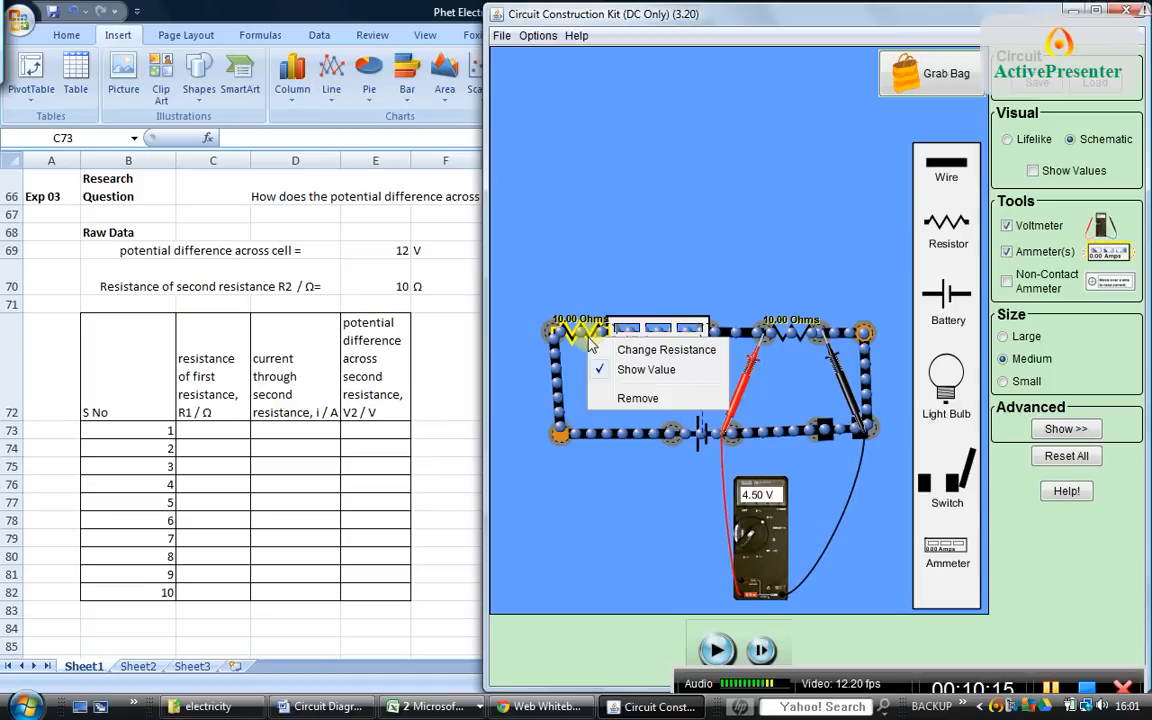
click(641, 352)
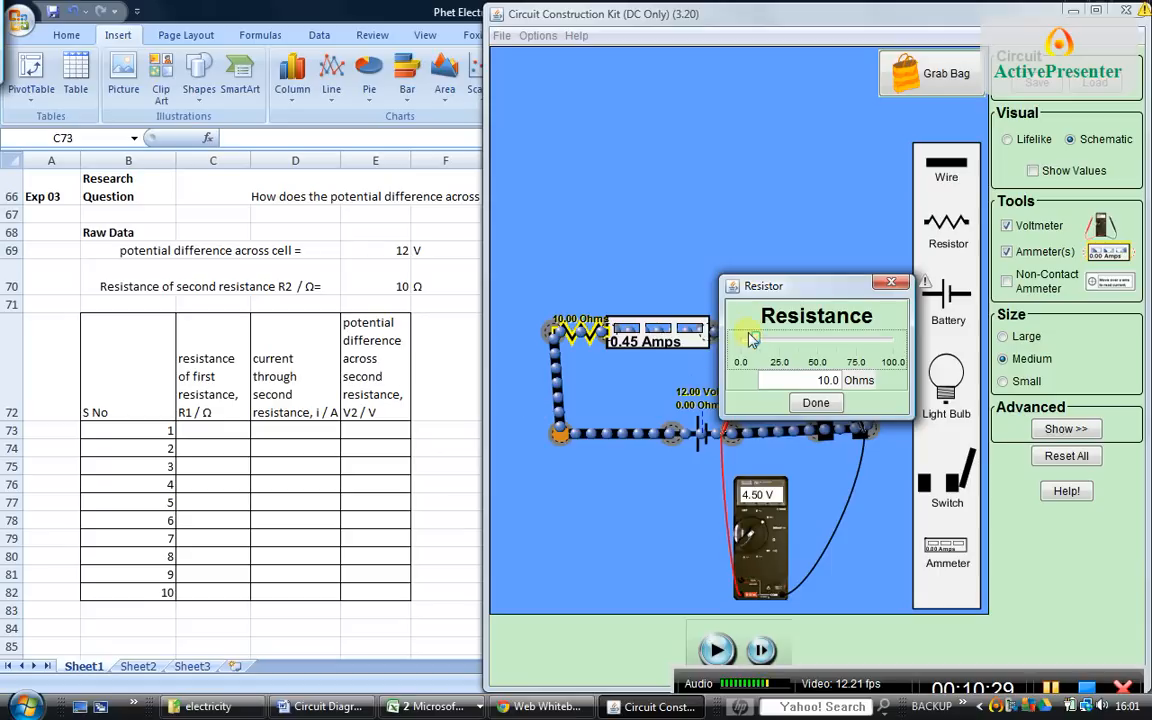
click(816, 404)
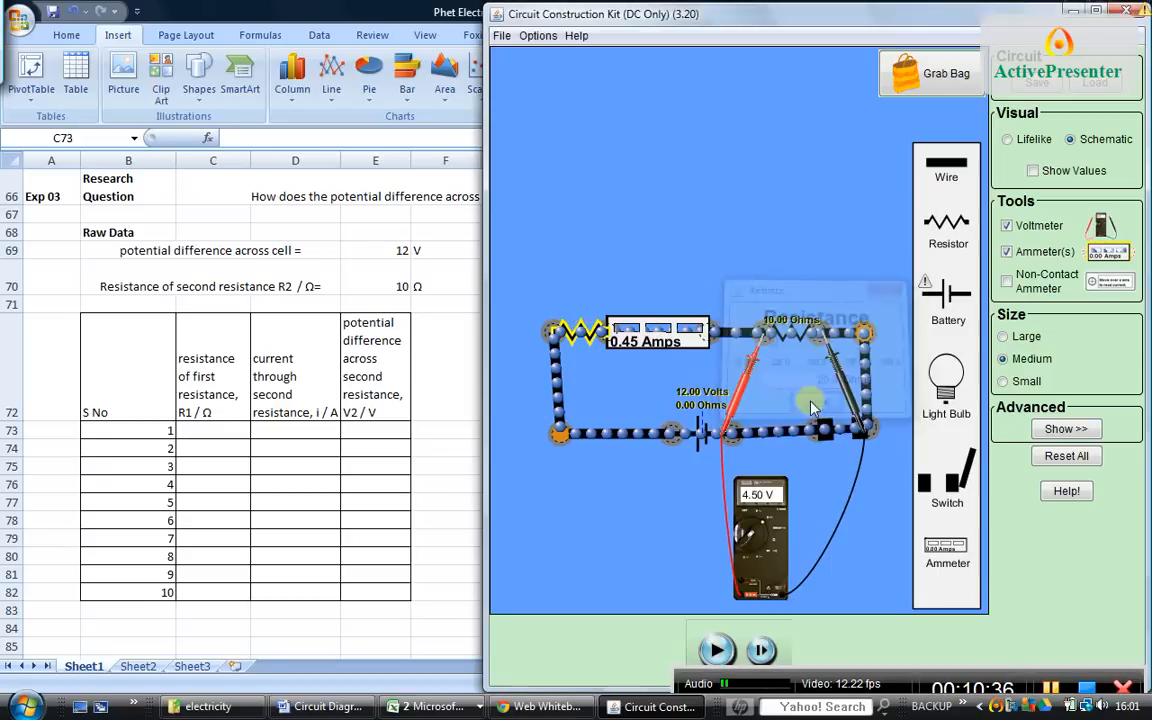
right_click(579, 339)
click(637, 364)
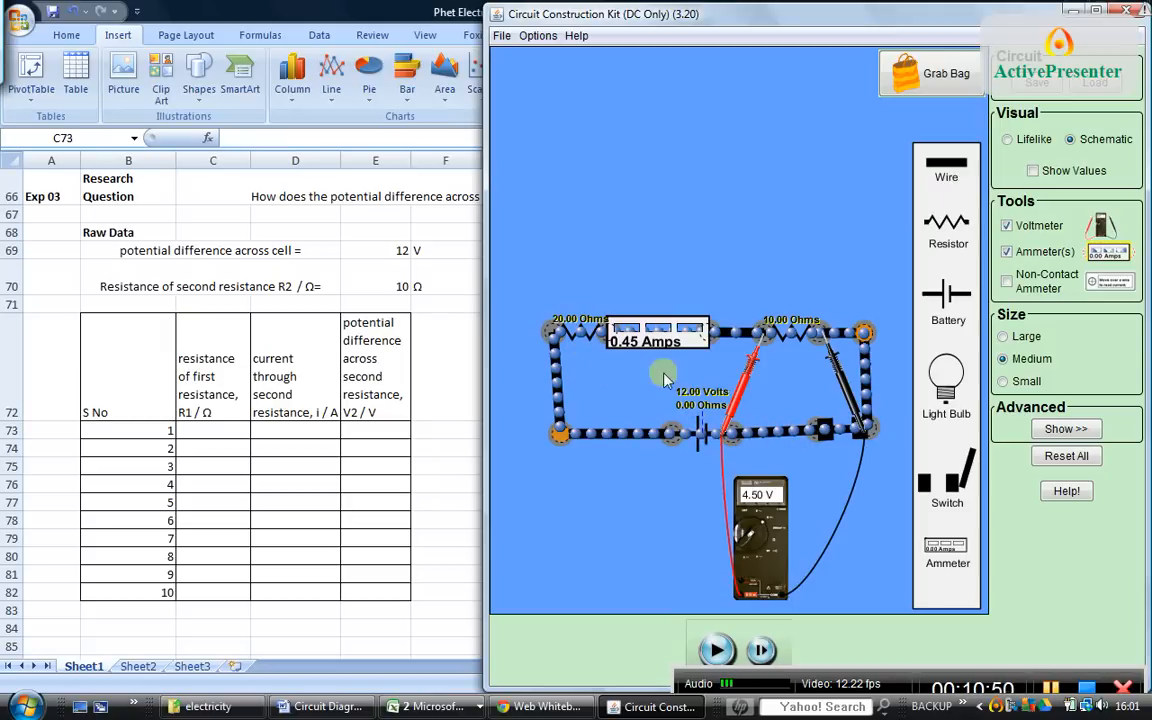
Run the simulation to update the ammeter and voltmeter readings for the 20-ohm first resistor, and pause it again
click(652, 345)
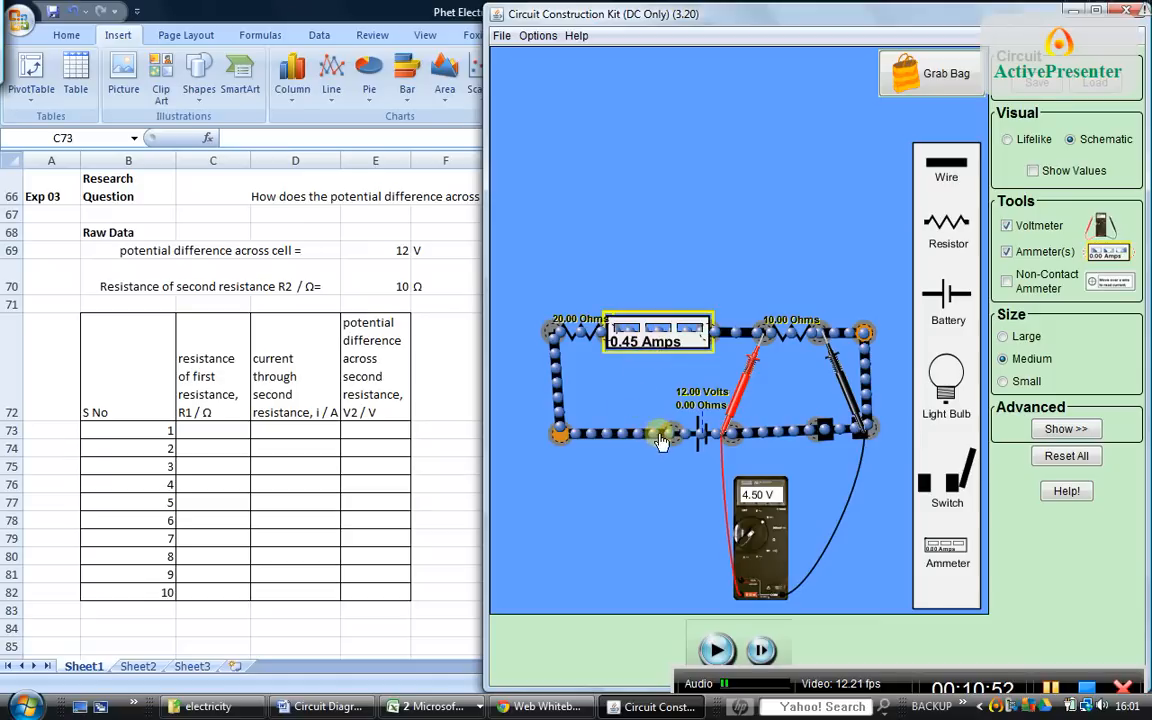
click(653, 443)
click(648, 392)
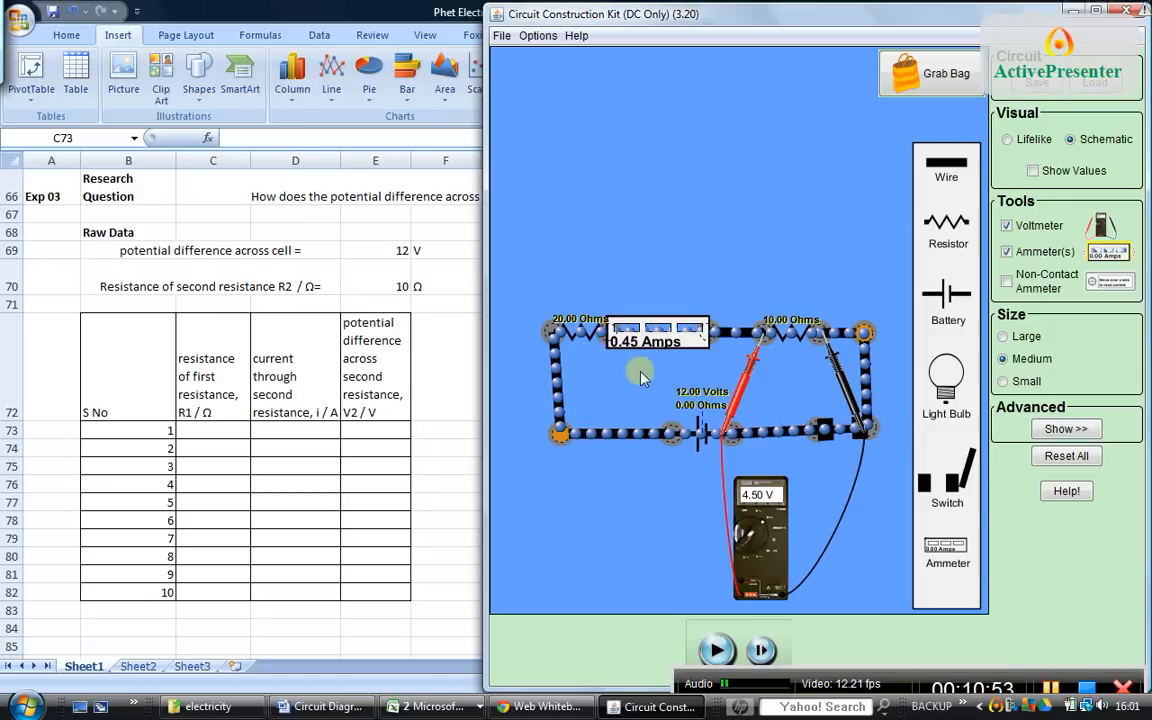
click(640, 350)
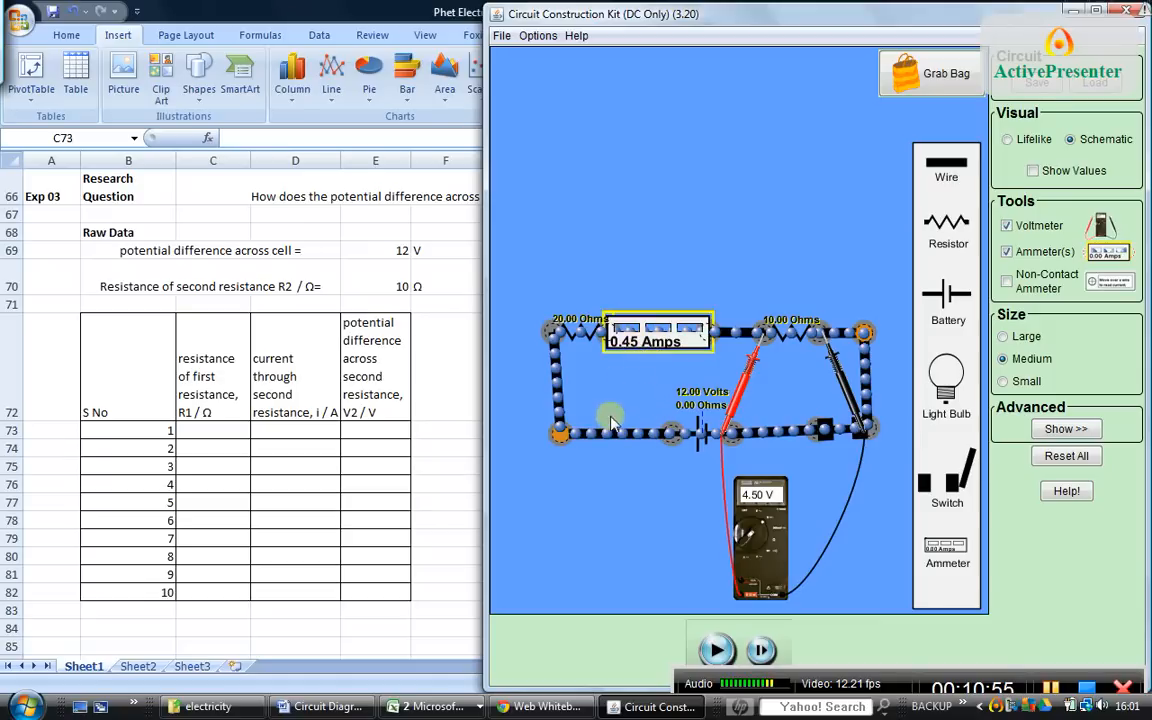
click(710, 651)
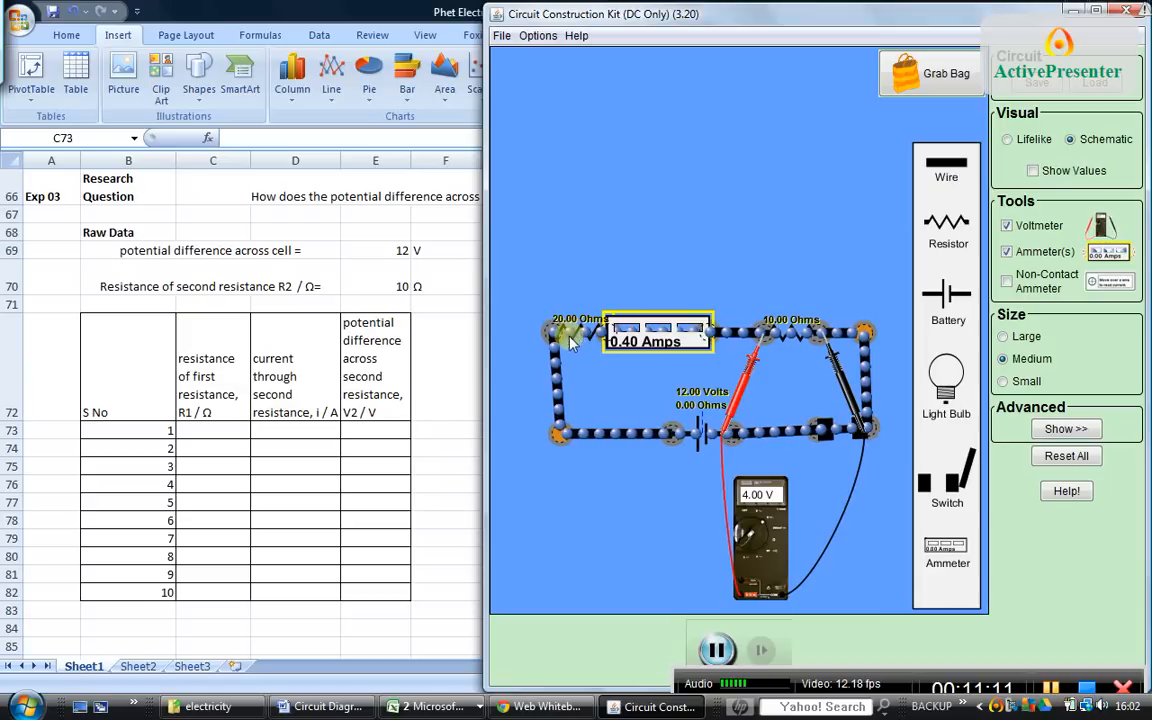
click(712, 648)
Set the first resistor's resistance to 18 ohms and run the simulation briefly to update the meter readings, pausing it again
right_click(586, 339)
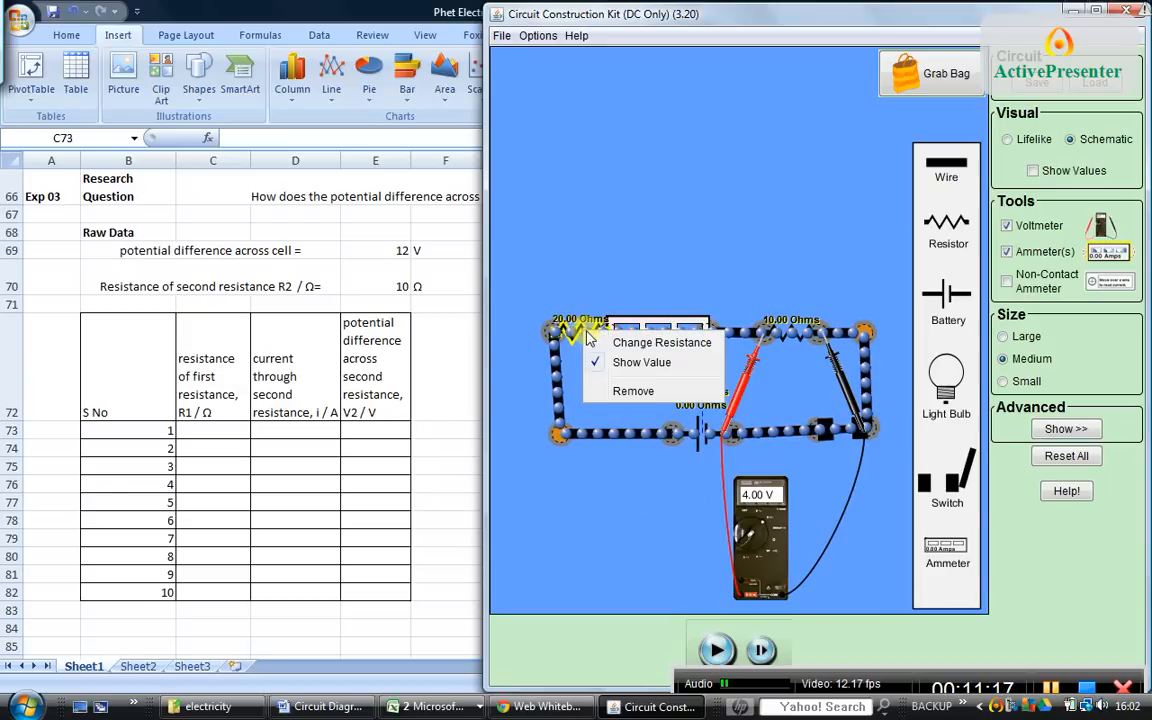
click(628, 343)
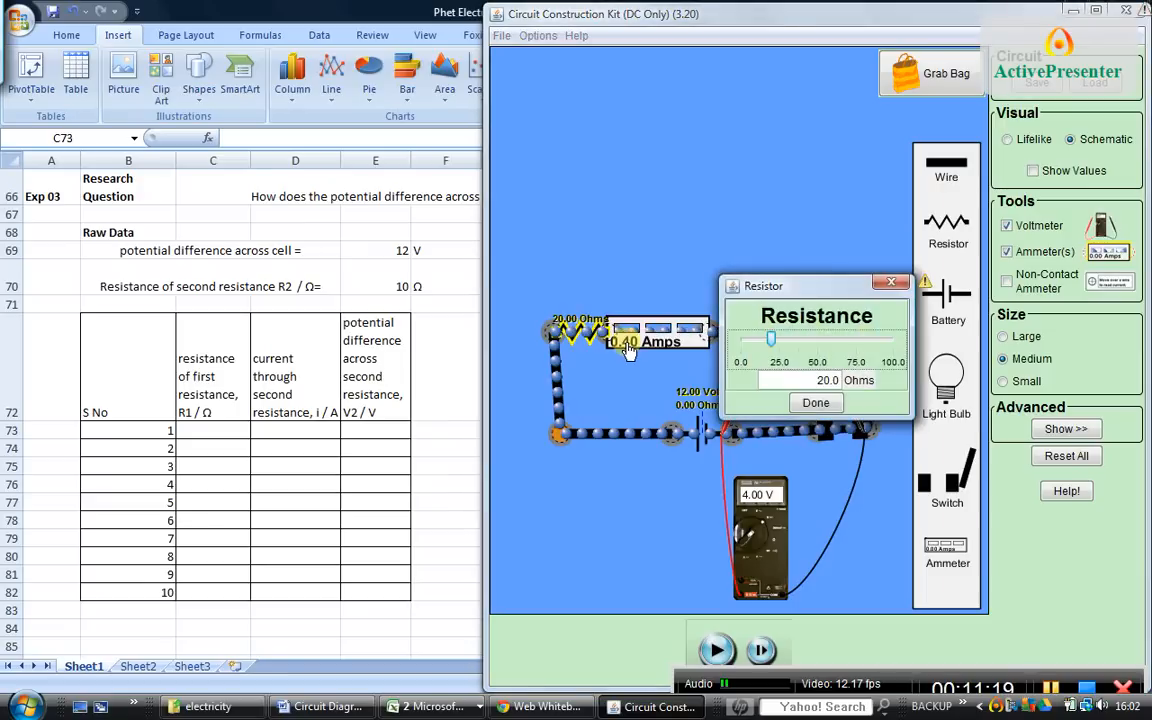
drag(808, 377, 834, 380)
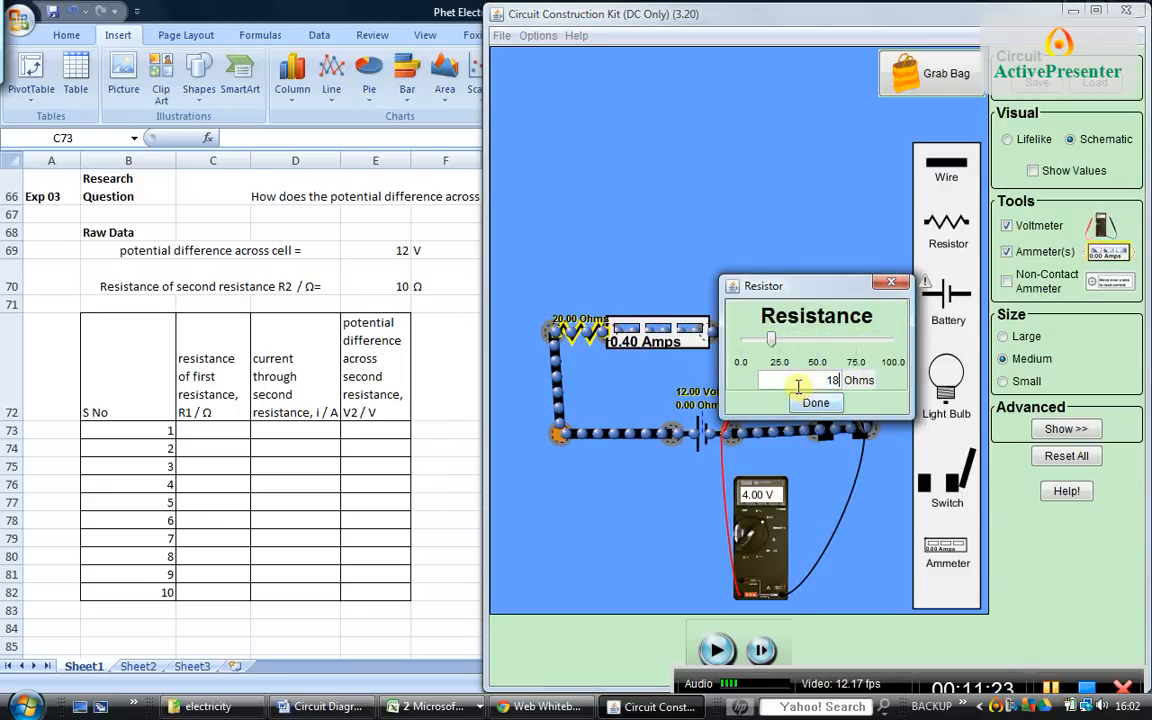
key(Return)
click(816, 404)
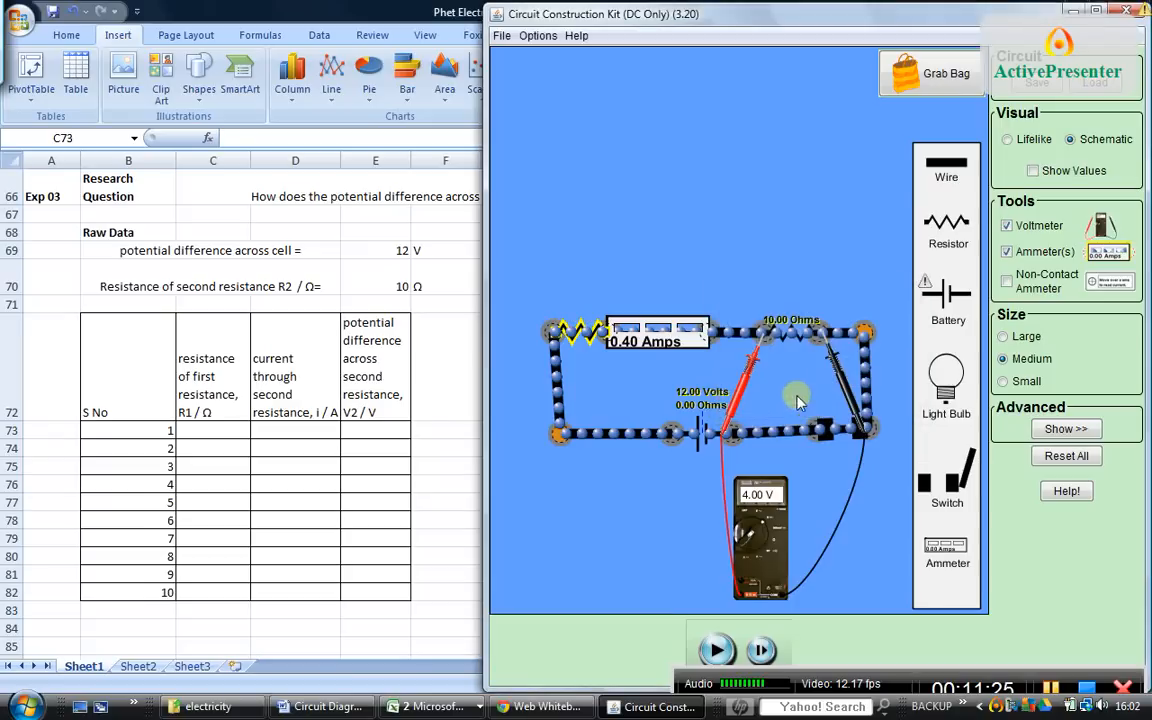
click(716, 652)
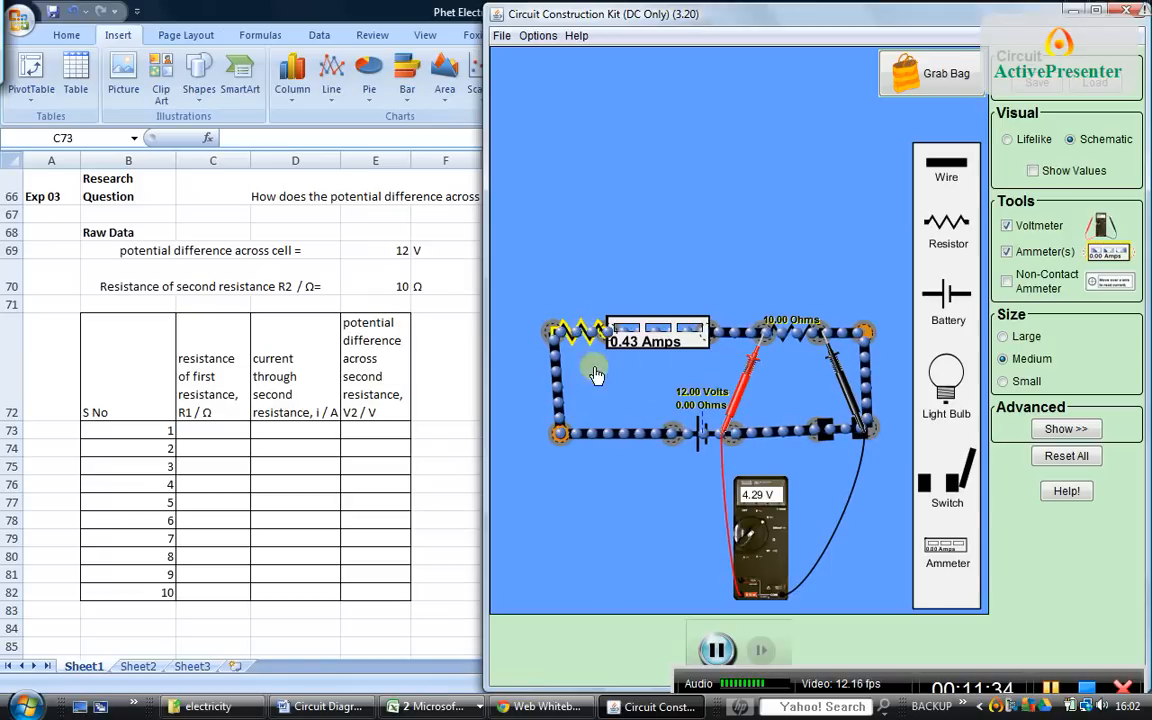
click(716, 652)
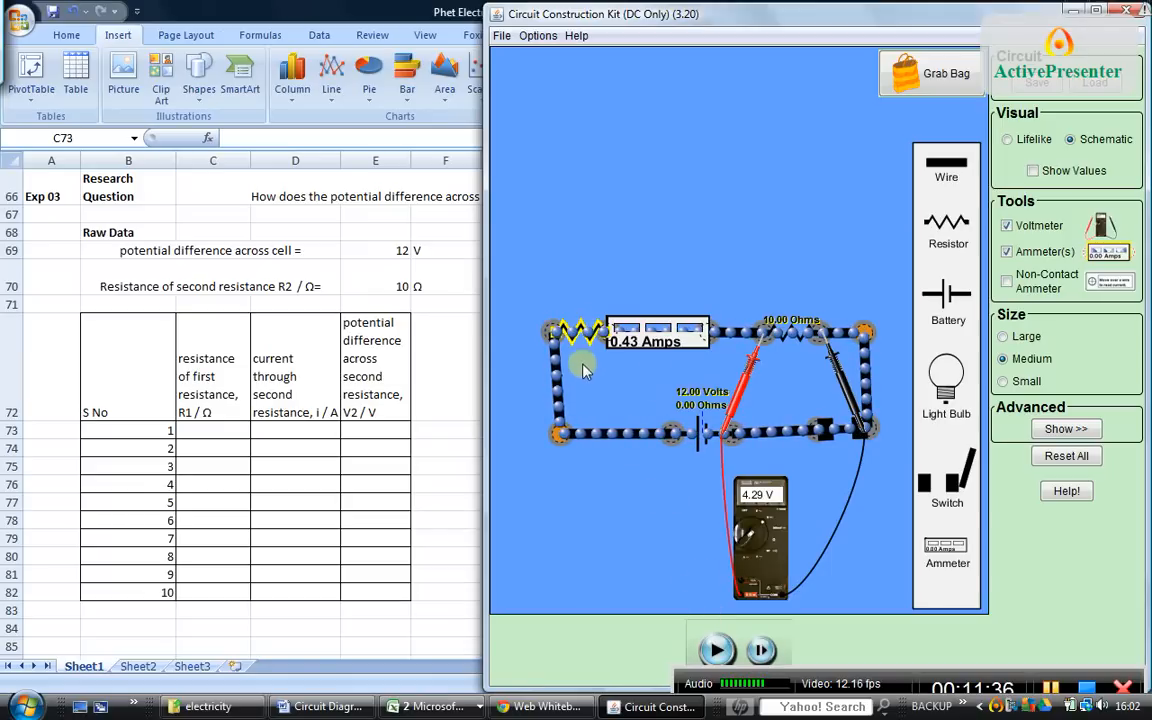
Set the first resistor's resistance to 15 ohms and run the simulation briefly to update the meter readings, pausing it again
right_click(591, 345)
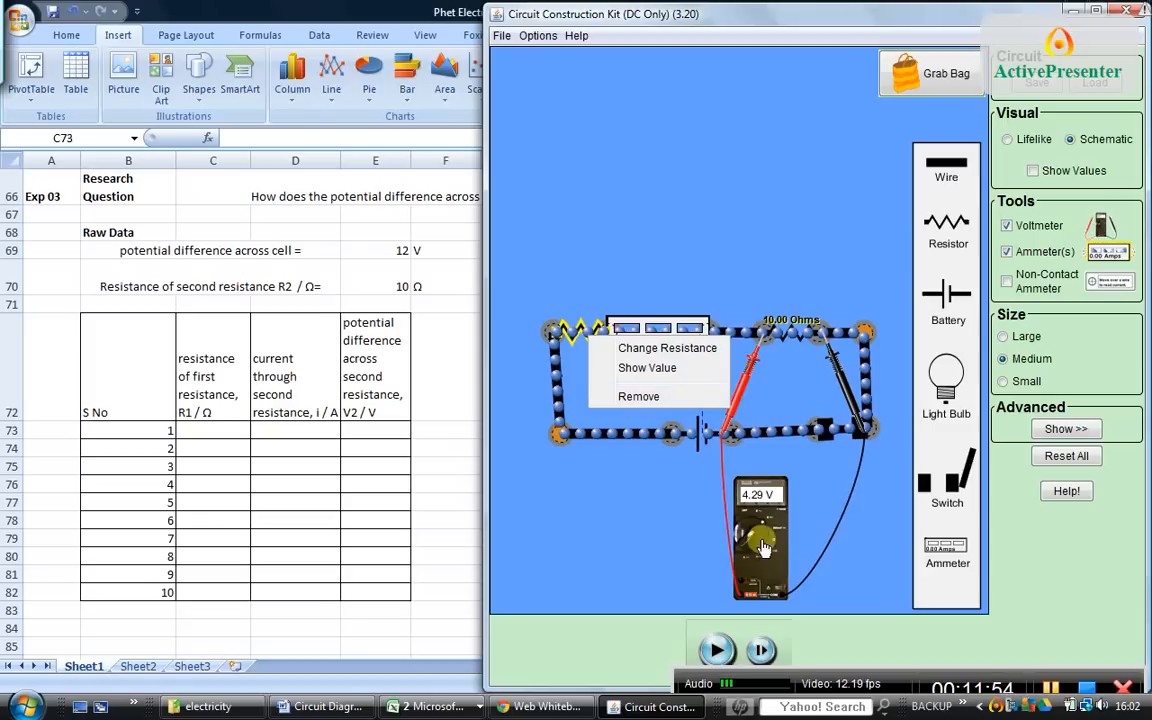
click(1049, 689)
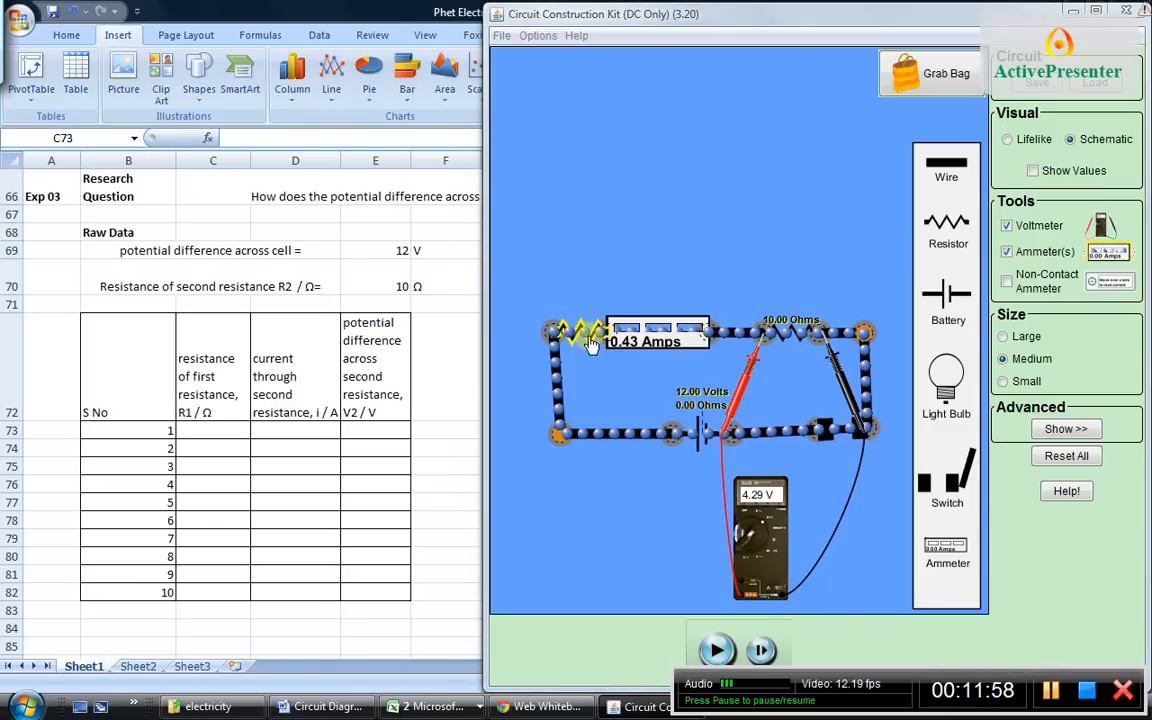
right_click(579, 336)
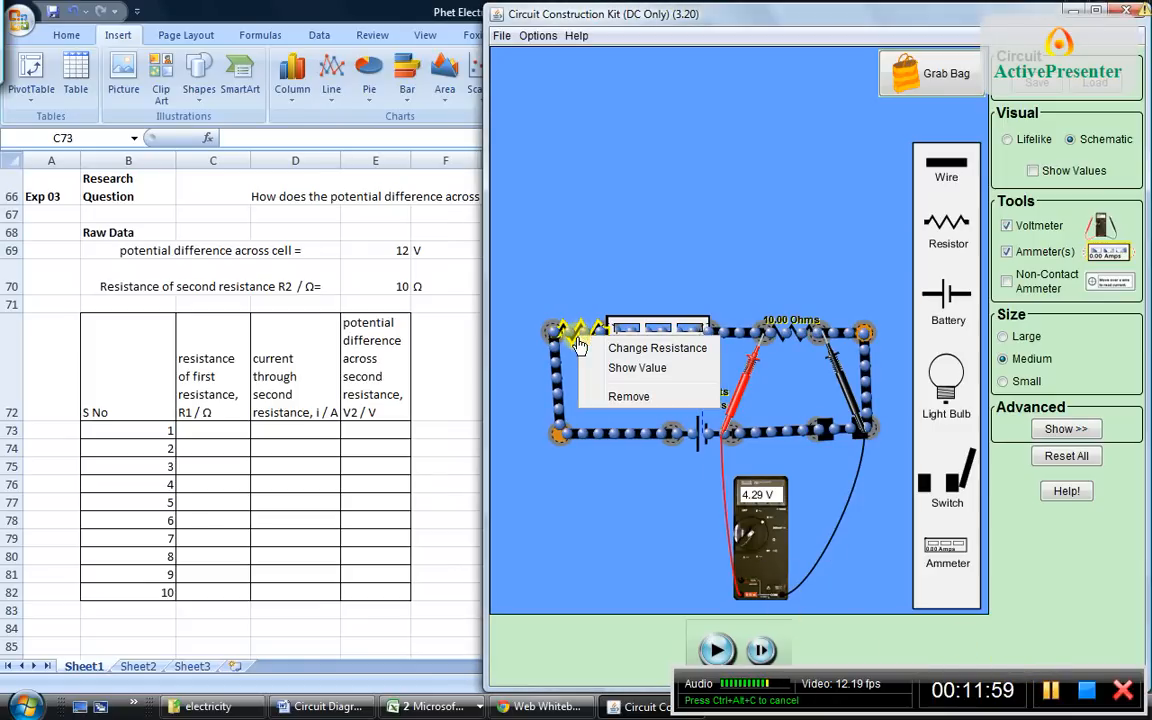
click(632, 350)
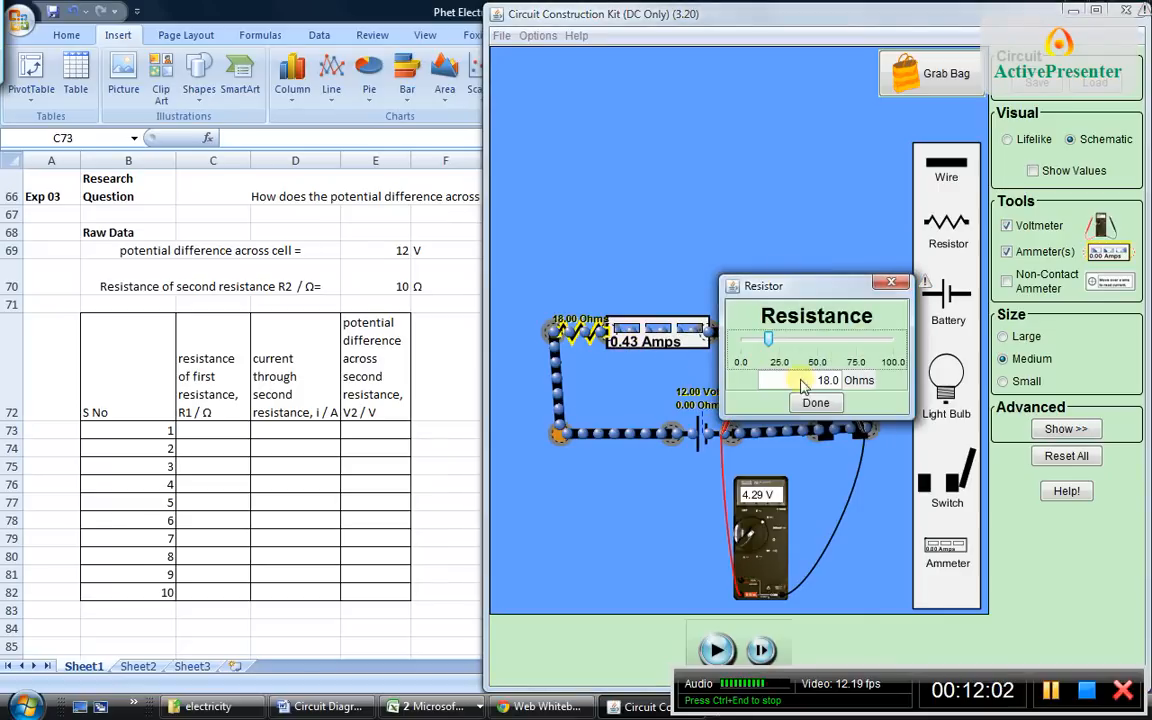
drag(818, 380, 840, 389)
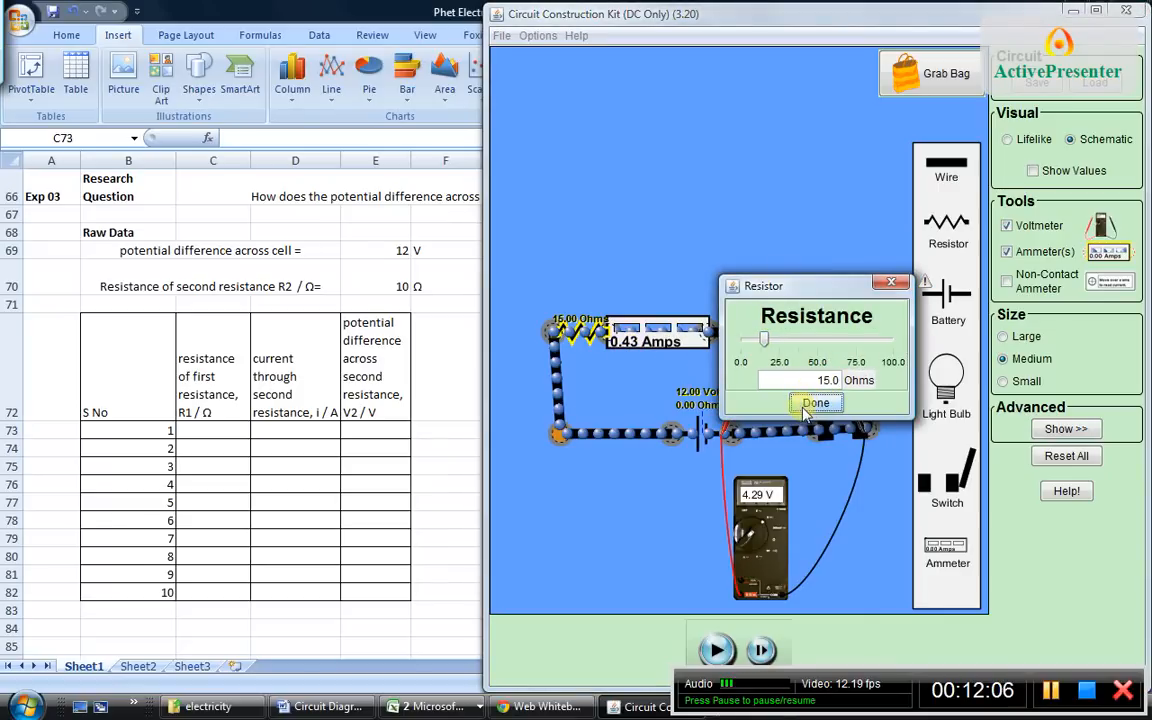
click(815, 403)
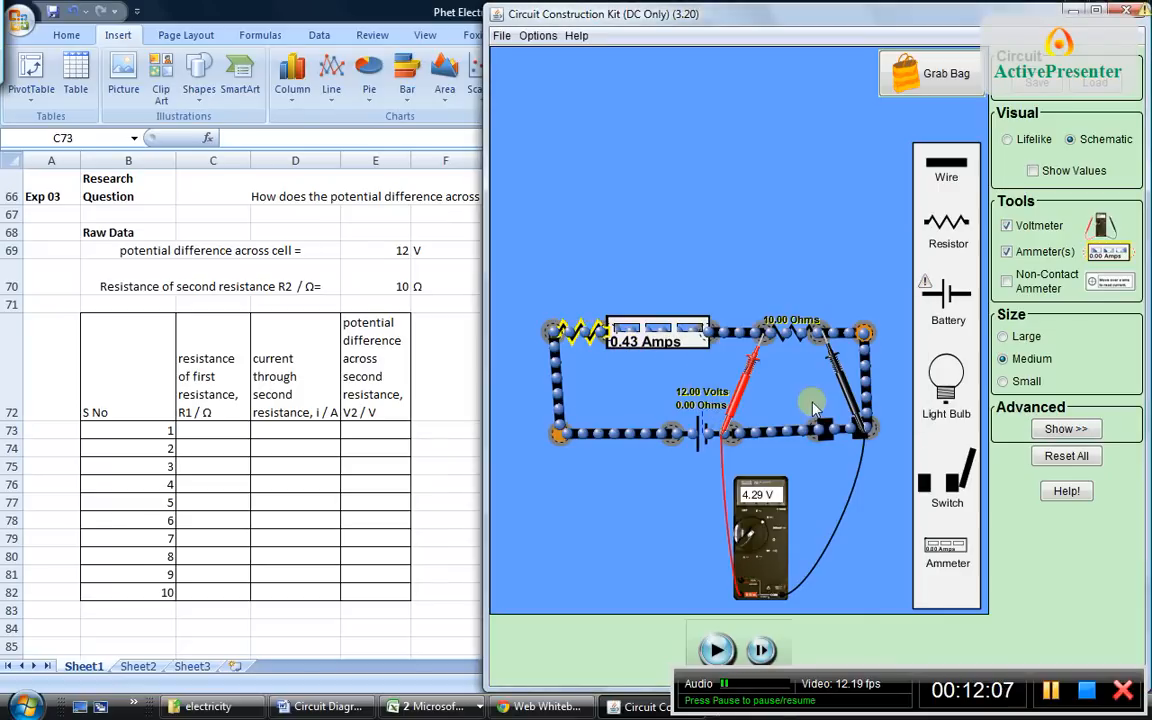
click(712, 650)
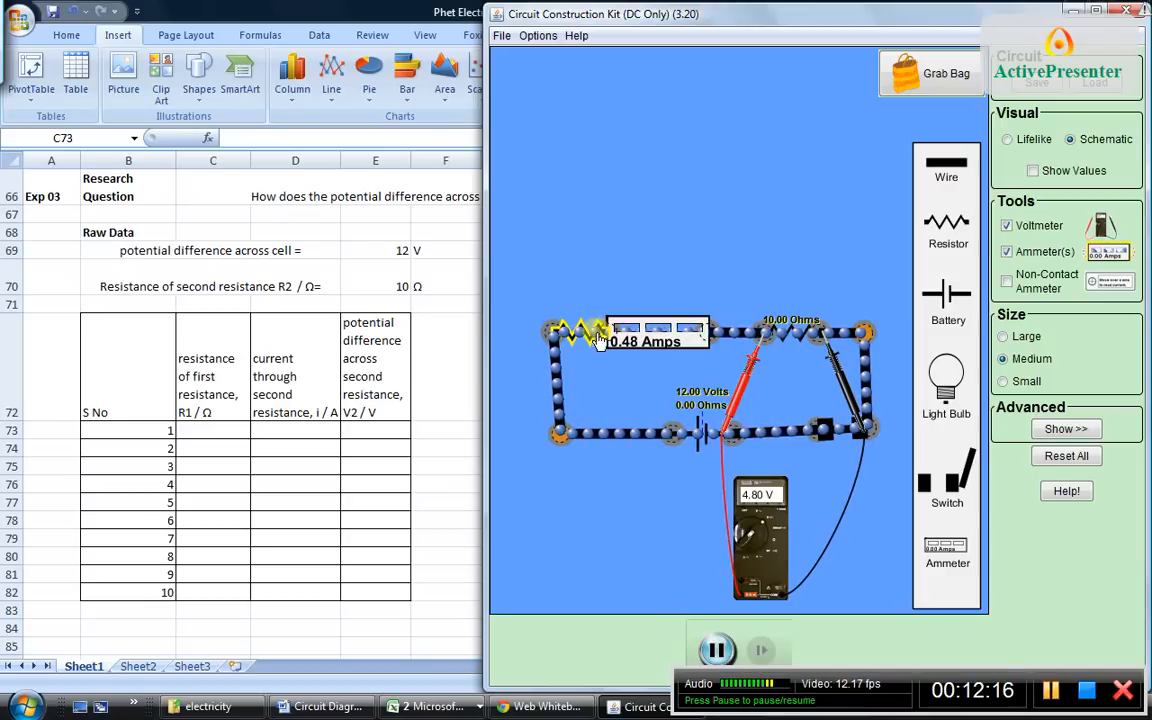
click(714, 655)
Set the first resistor's resistance to 10 ohms and run the simulation briefly to update the meter readings, pausing it again
right_click(590, 338)
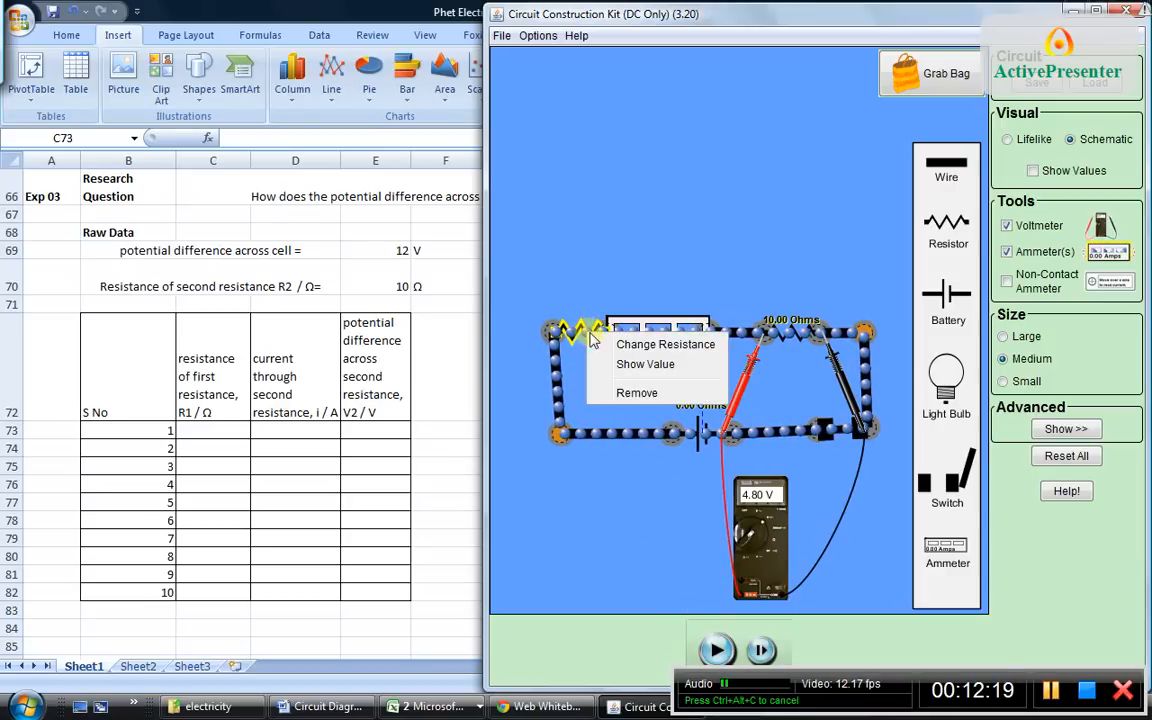
click(638, 344)
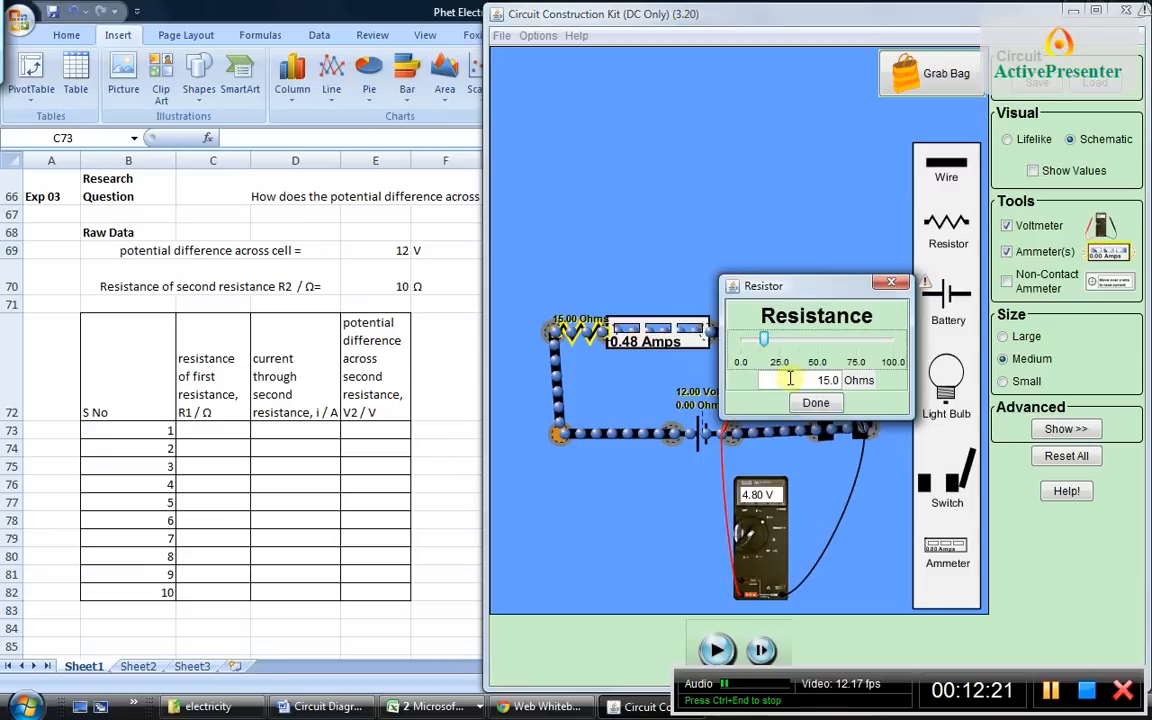
drag(838, 380, 820, 379)
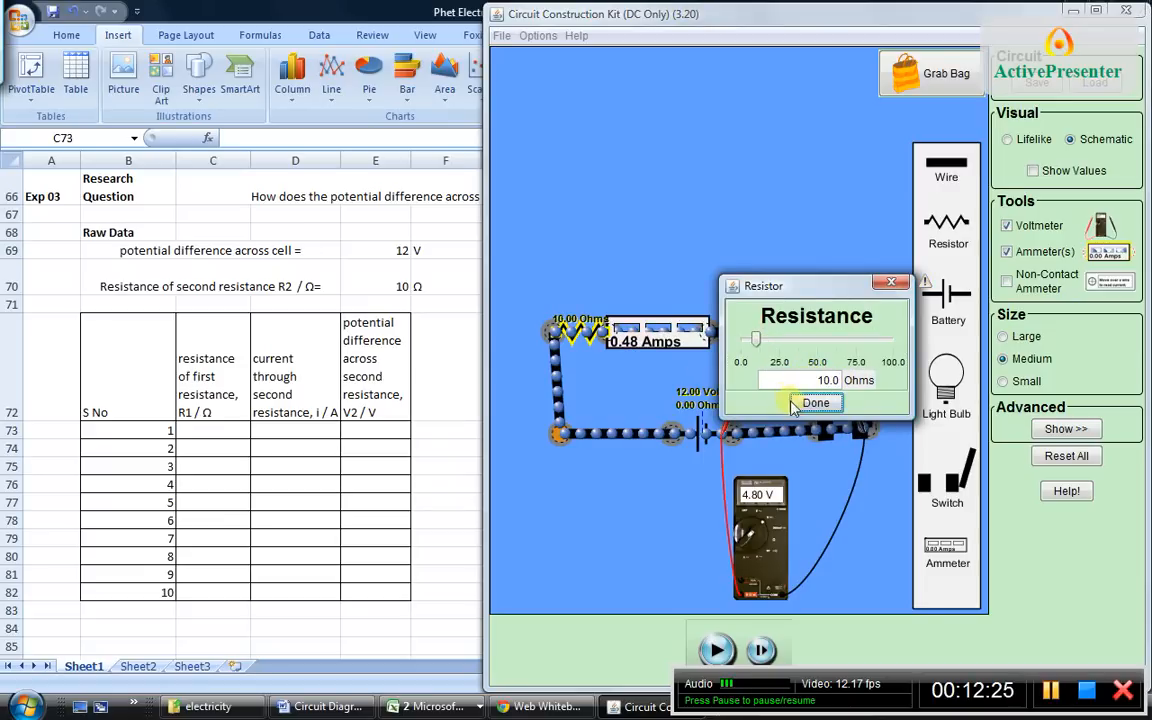
click(800, 403)
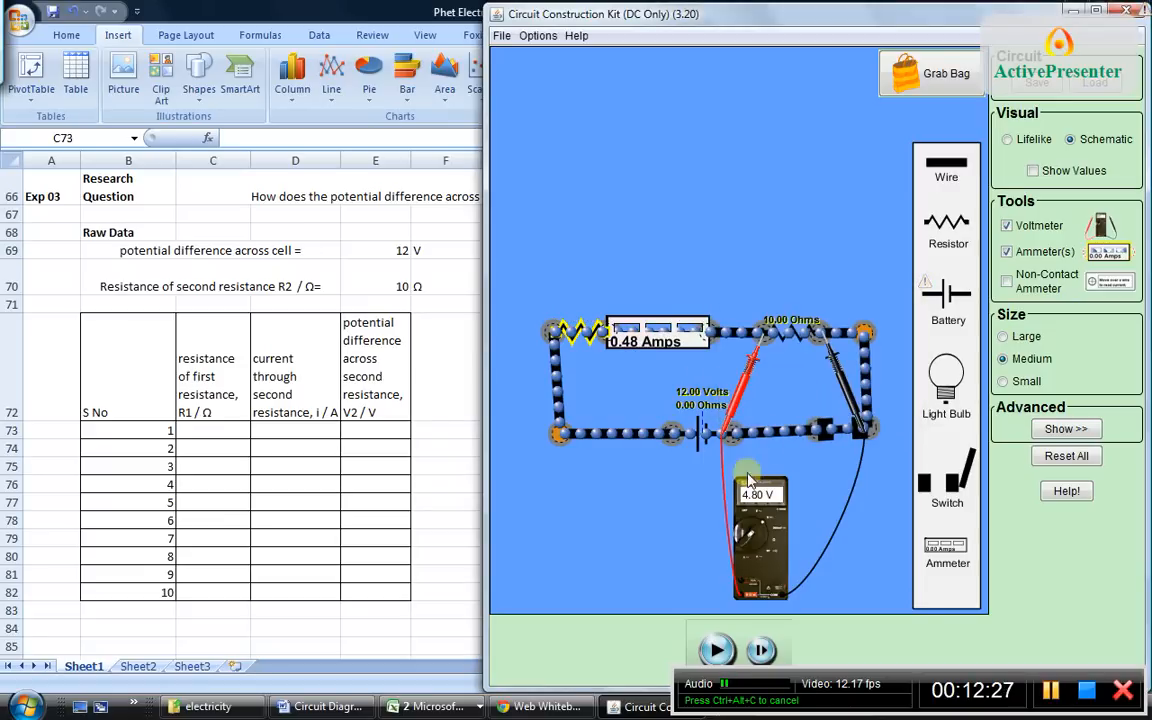
click(717, 652)
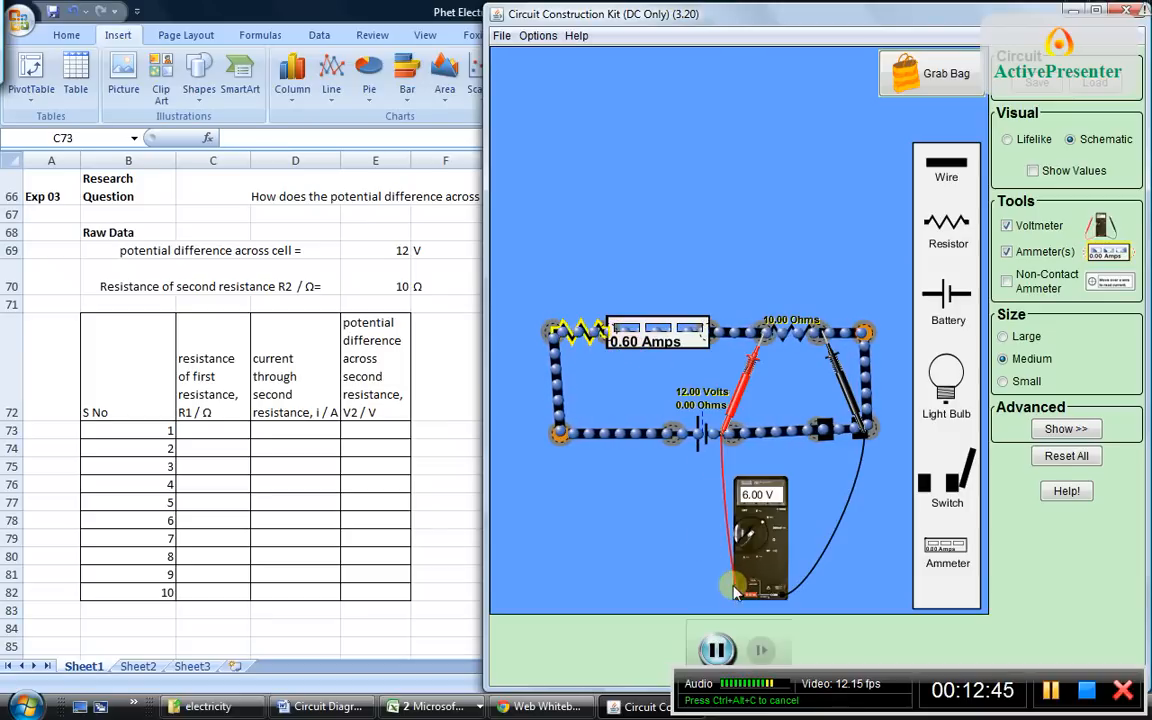
click(716, 651)
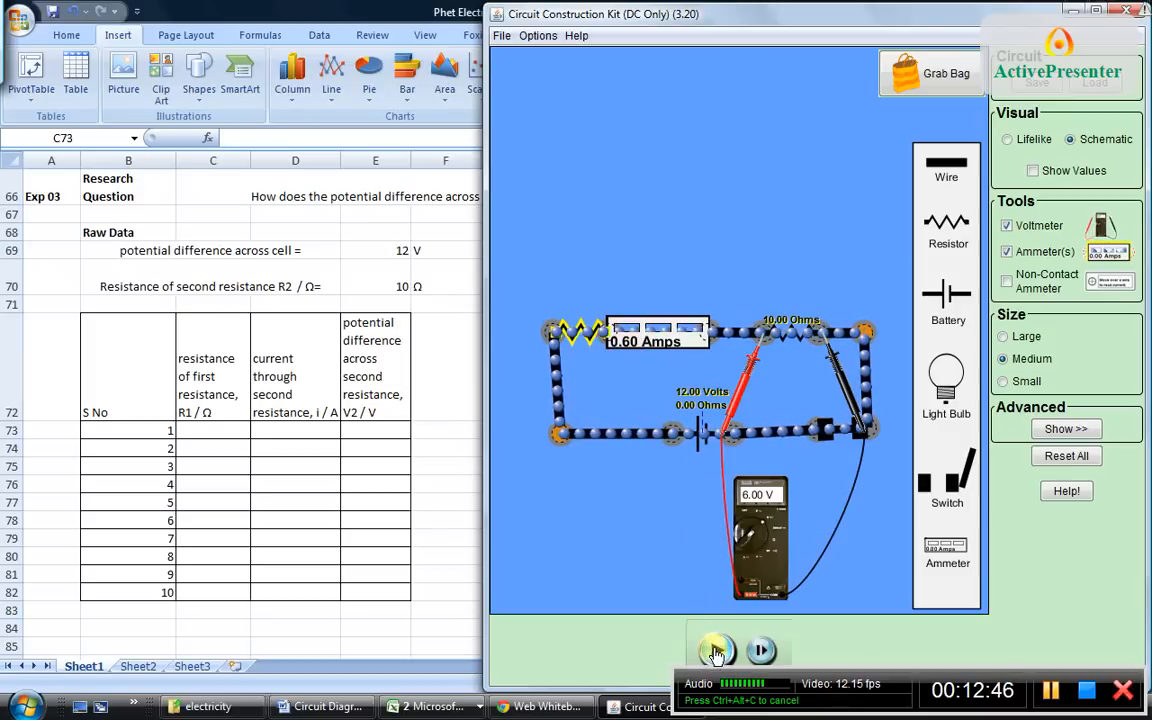
Set the first resistor's resistance to 30 ohms and run the simulation briefly to update the meter readings, pausing it again
right_click(583, 338)
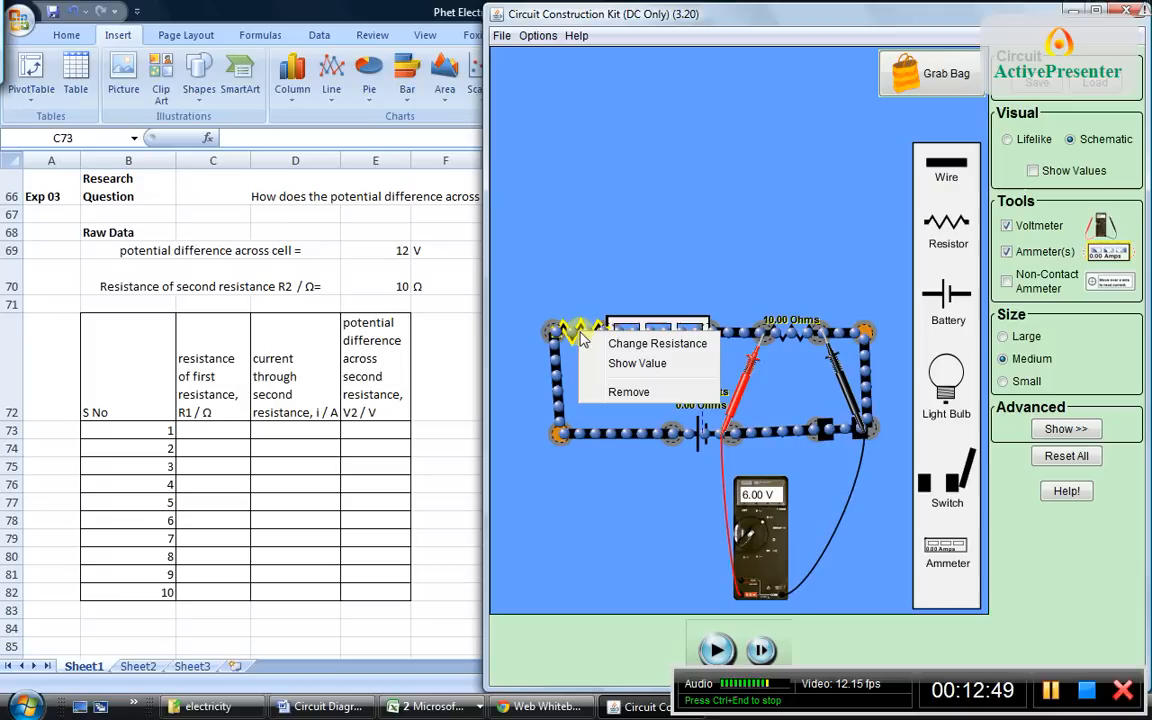
click(631, 345)
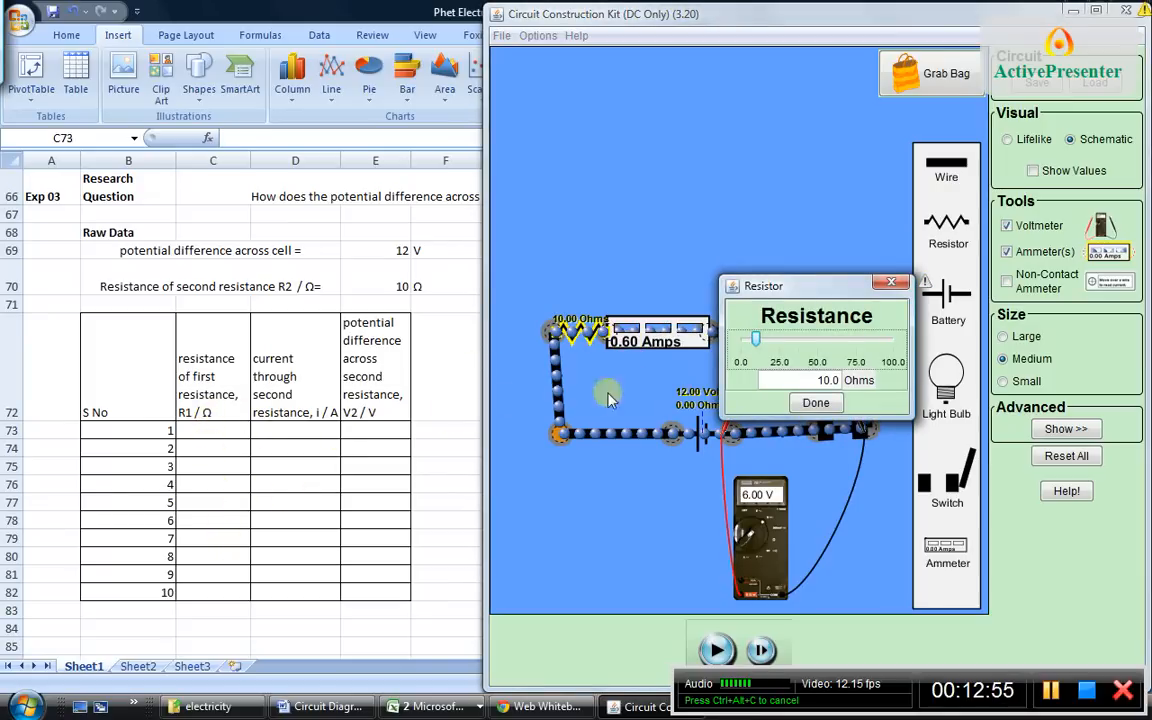
click(818, 403)
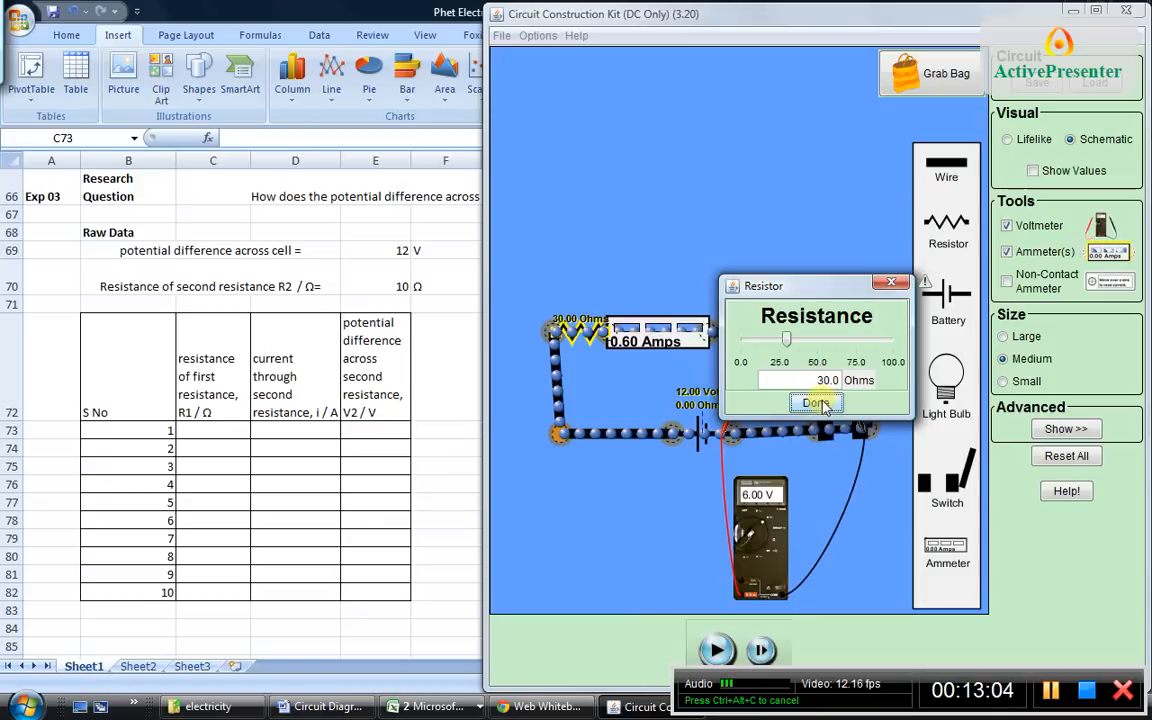
click(718, 651)
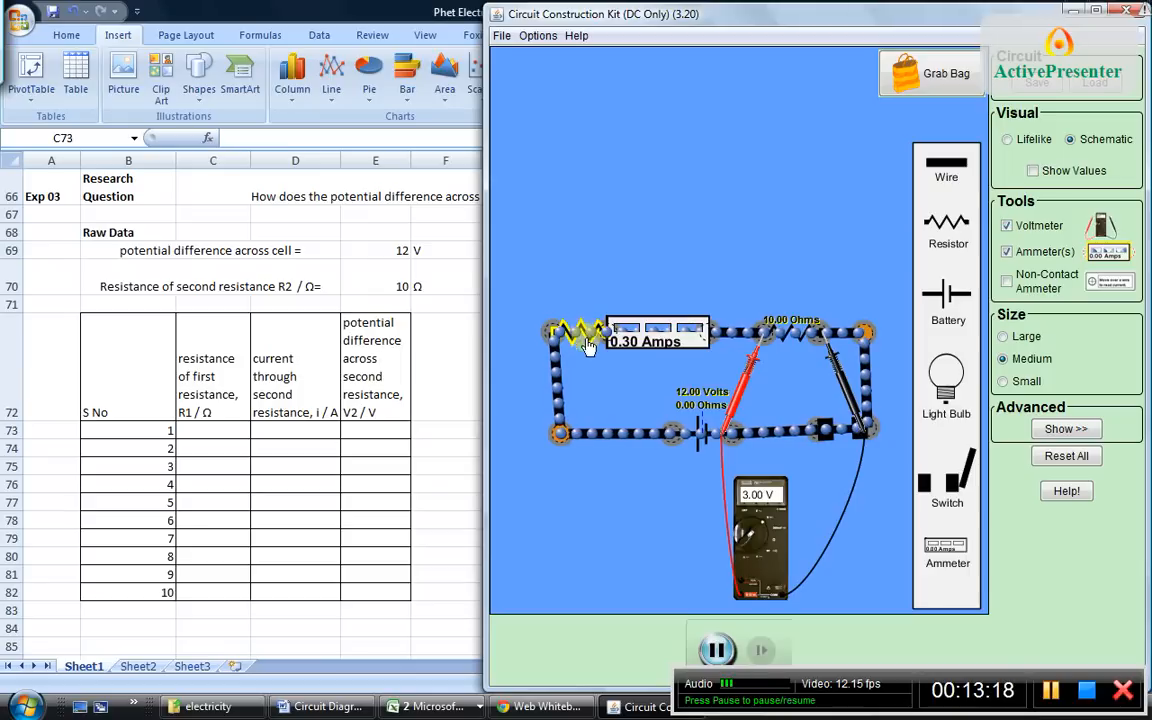
click(716, 650)
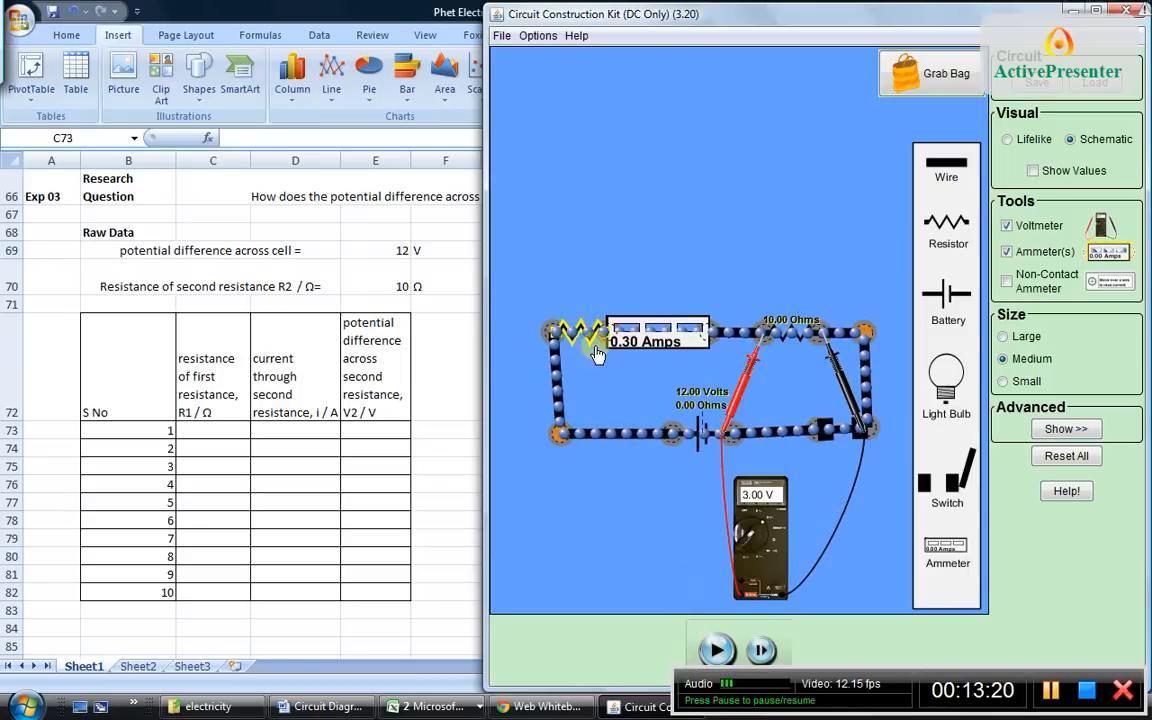
Set the first resistor's resistance to 40 ohms and run the simulation briefly to update the meter readings, pausing it again
right_click(588, 343)
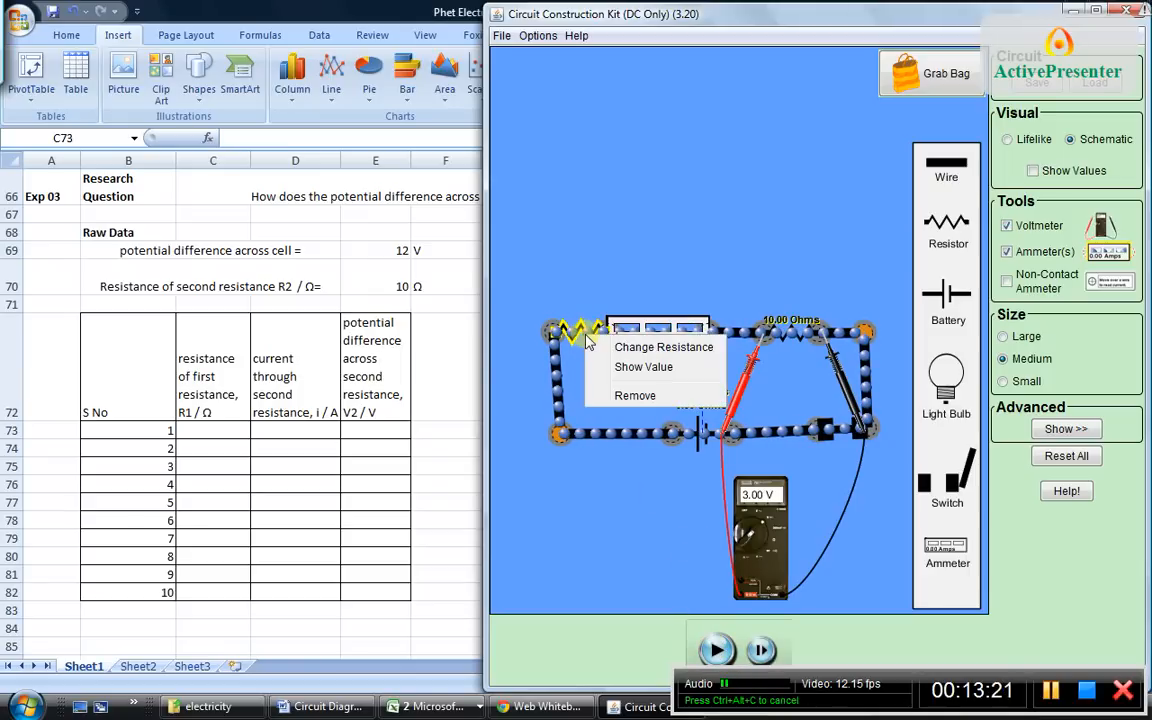
click(645, 348)
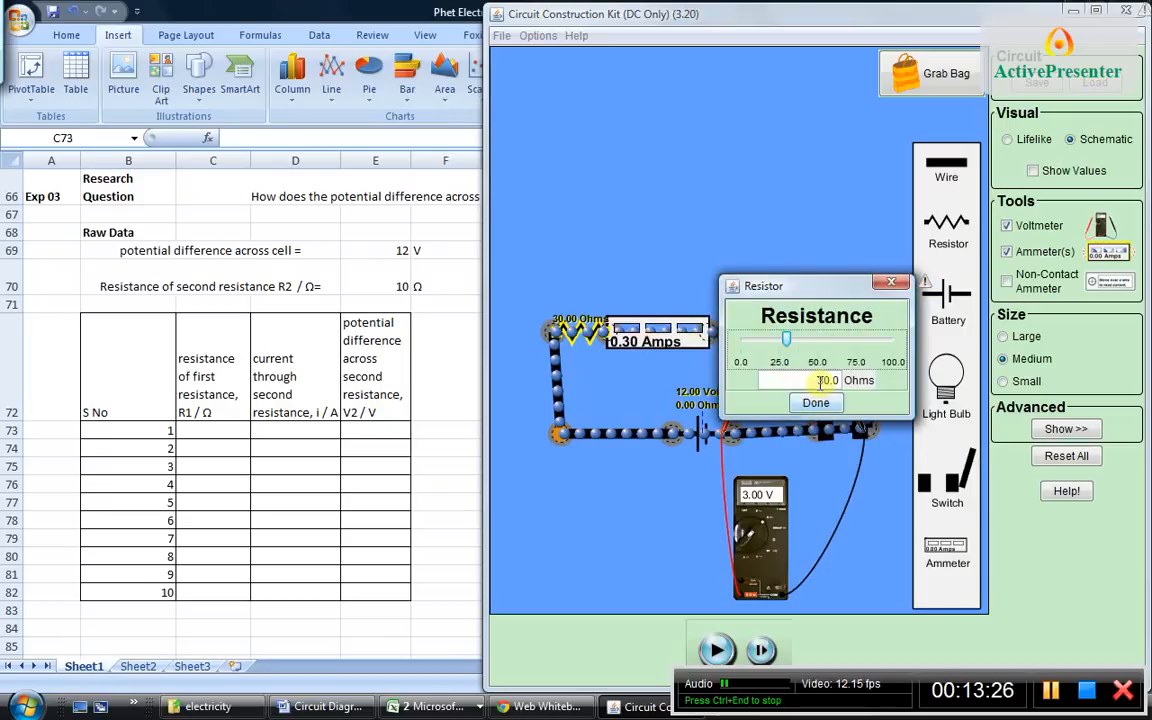
drag(822, 381, 805, 385)
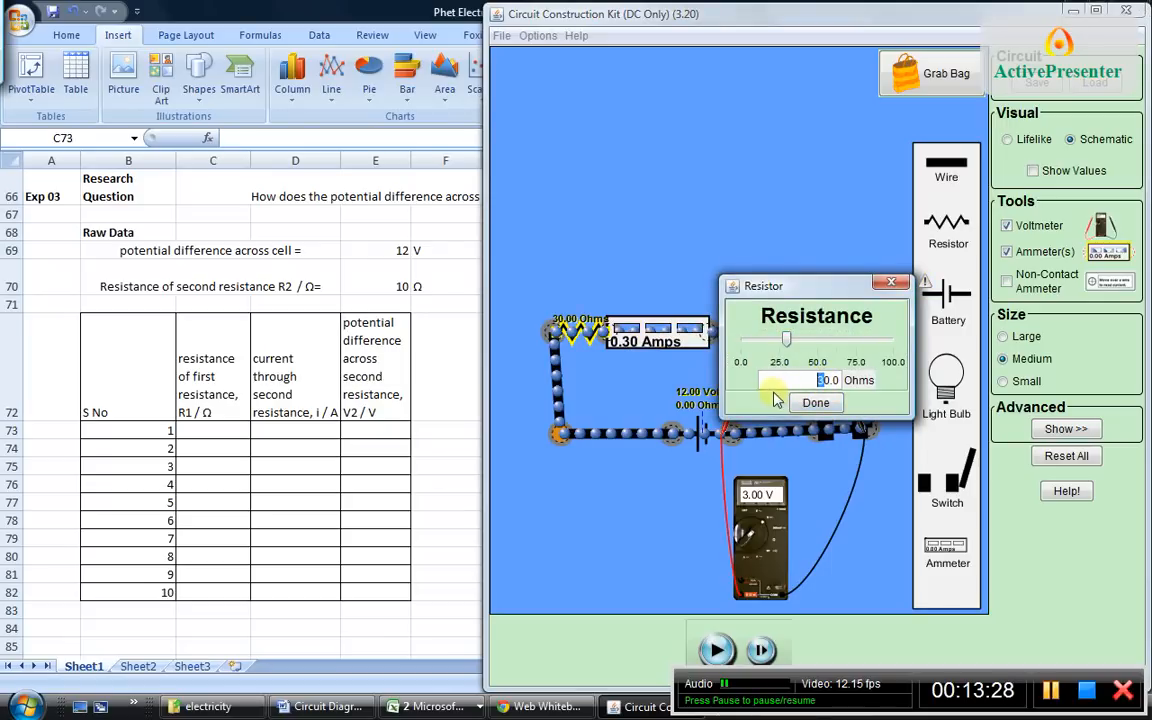
click(815, 404)
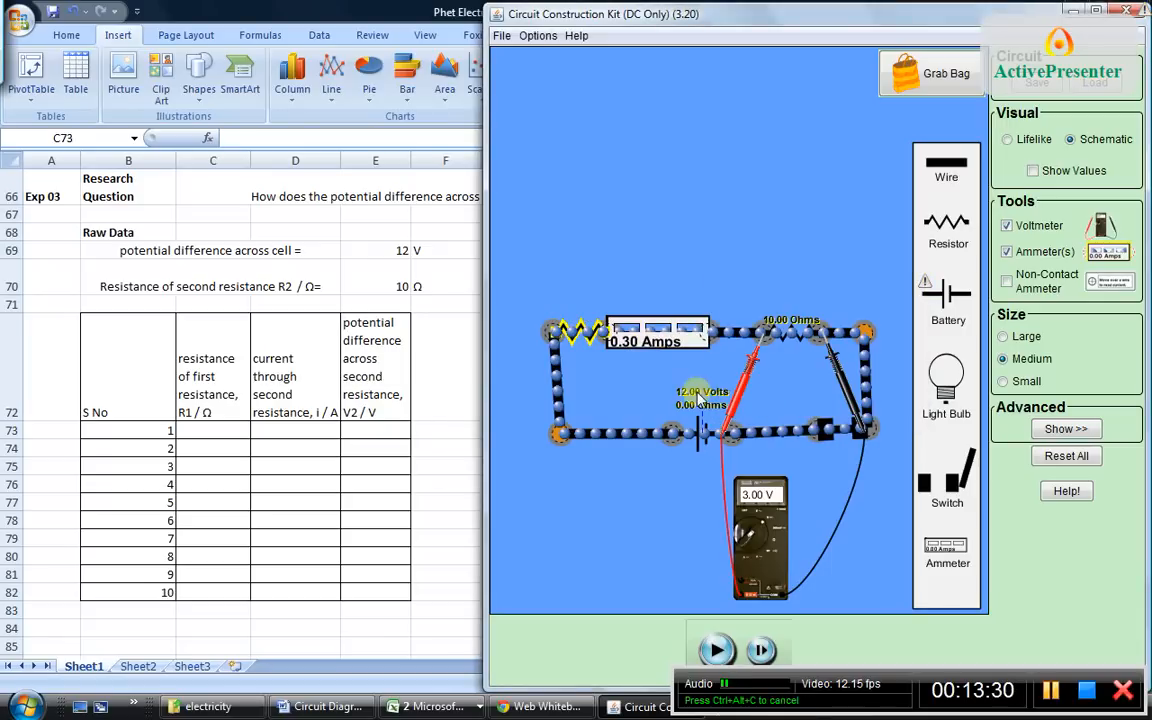
click(716, 652)
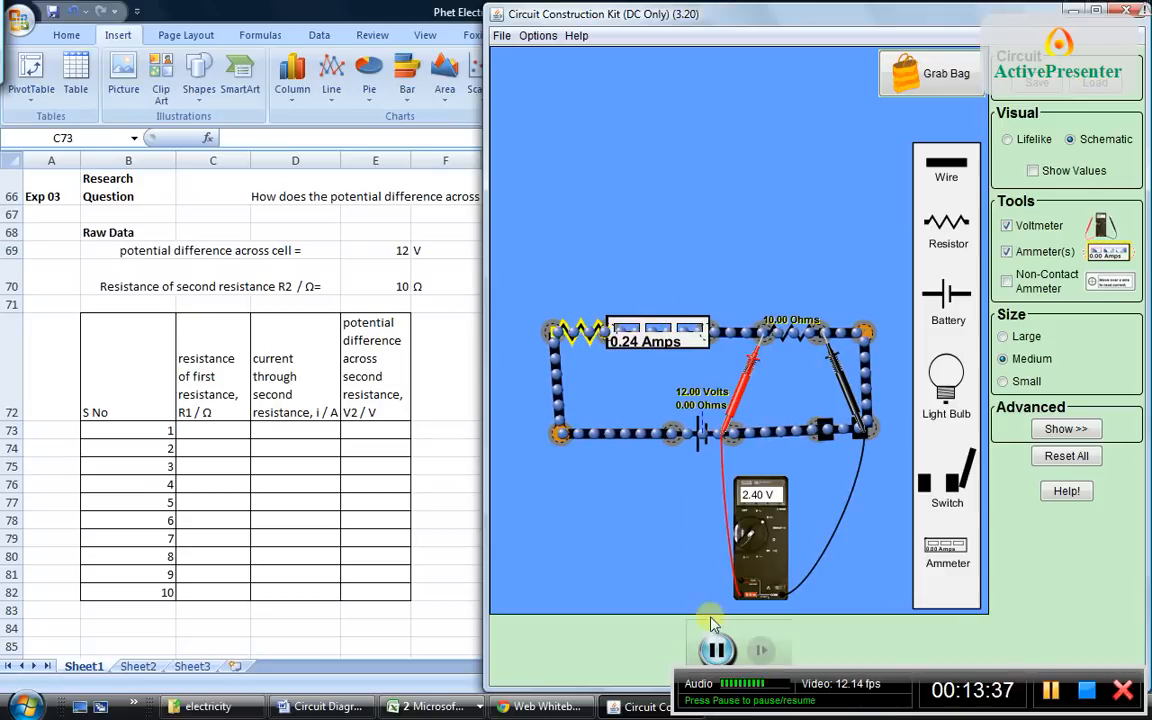
click(717, 651)
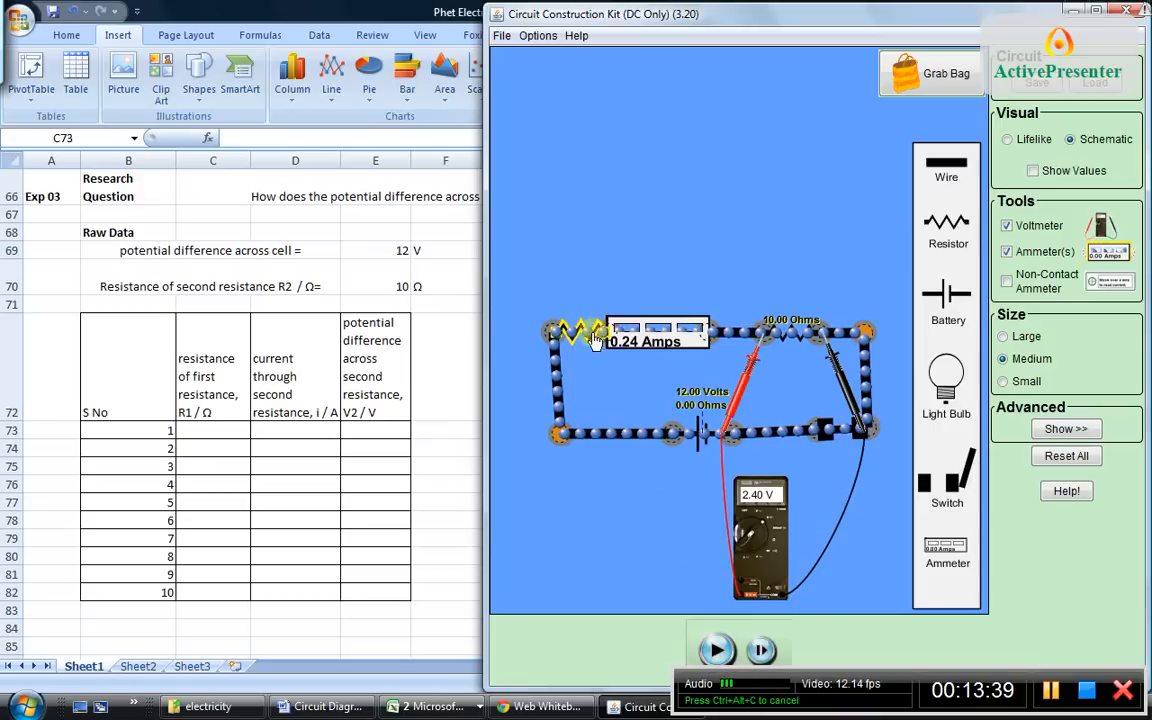
right_click(580, 337)
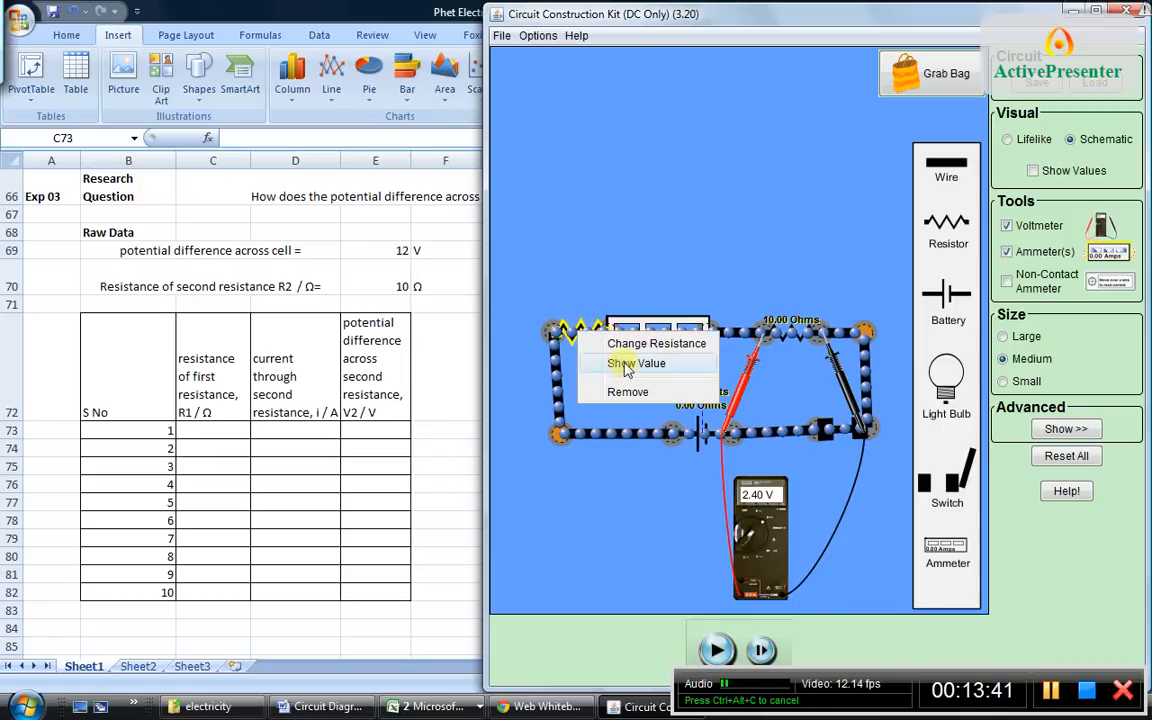
click(628, 364)
right_click(556, 334)
click(590, 343)
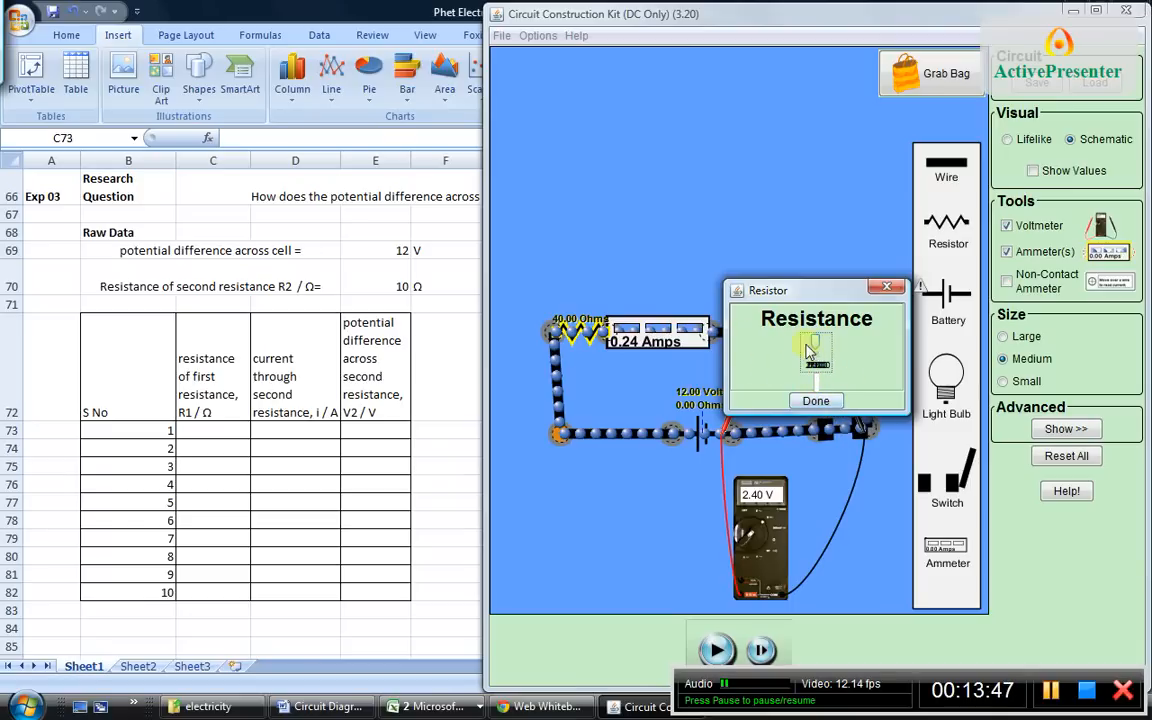
drag(723, 338, 533, 338)
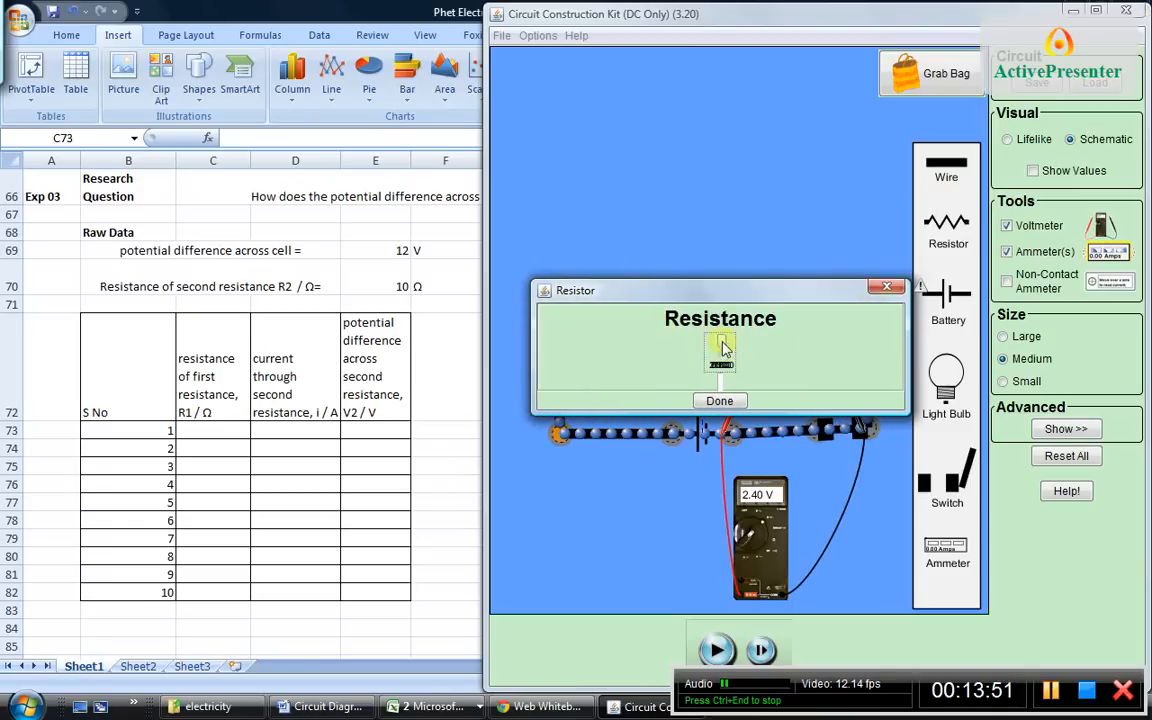
click(722, 401)
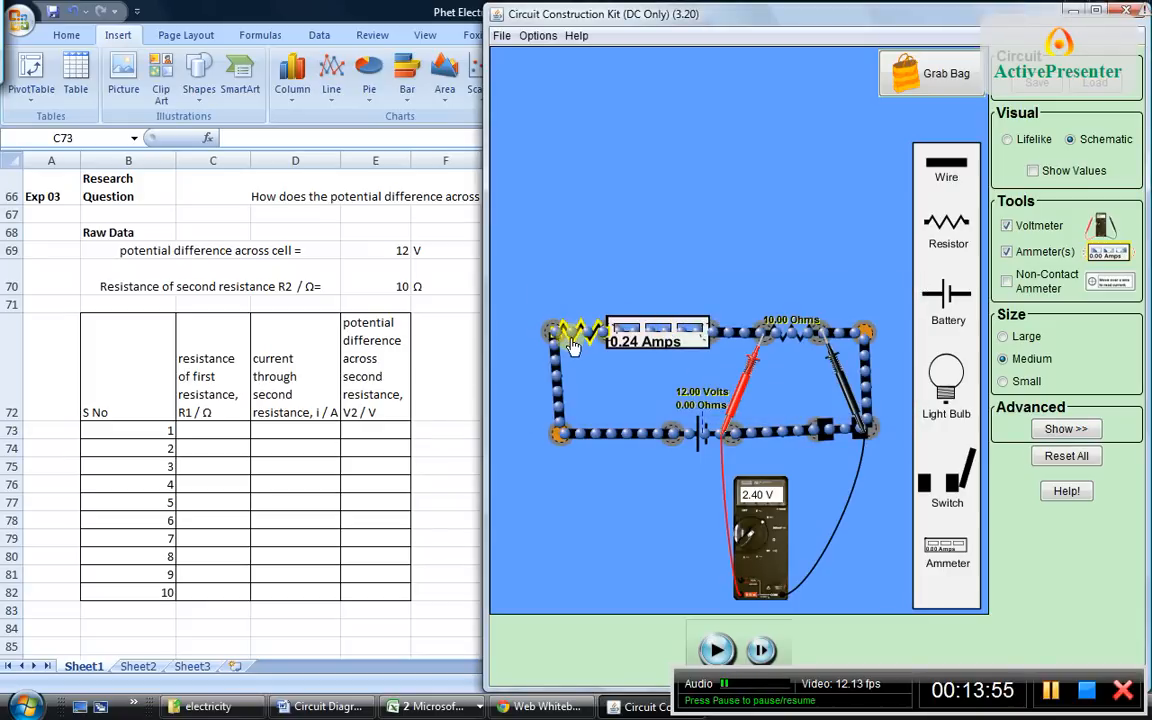
Set the first resistor's resistance to 60 ohms and run the simulation briefly to update the meter readings, pausing it again
right_click(573, 345)
click(625, 356)
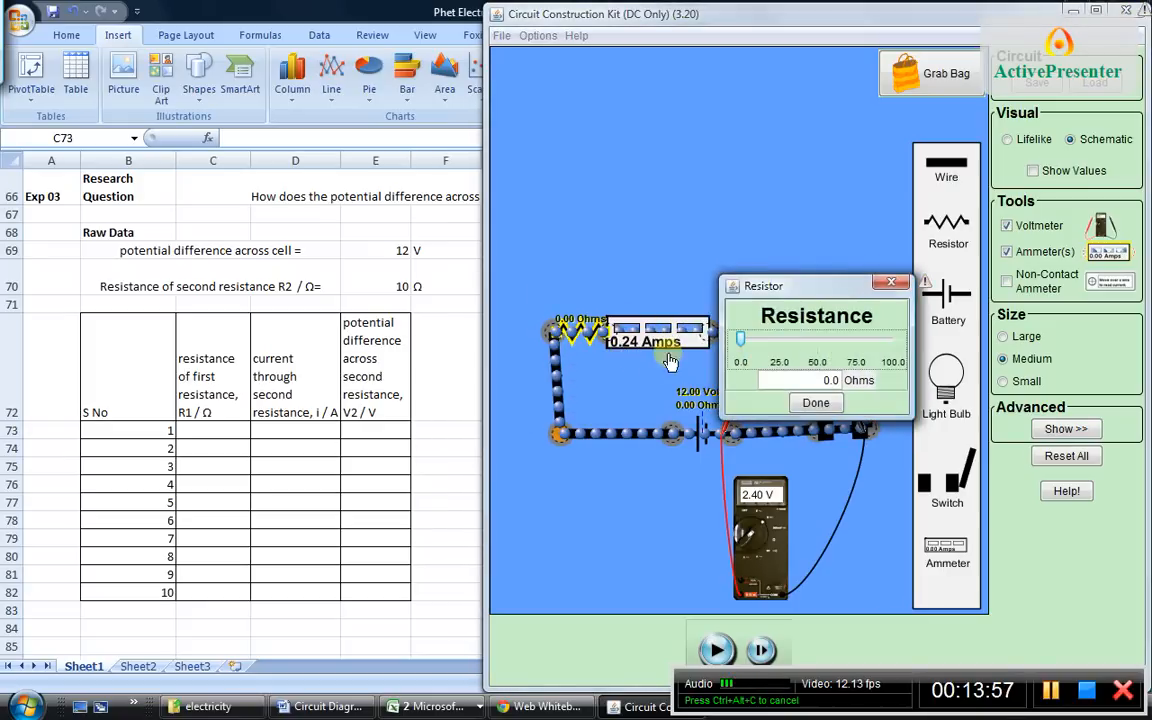
double_click(831, 381)
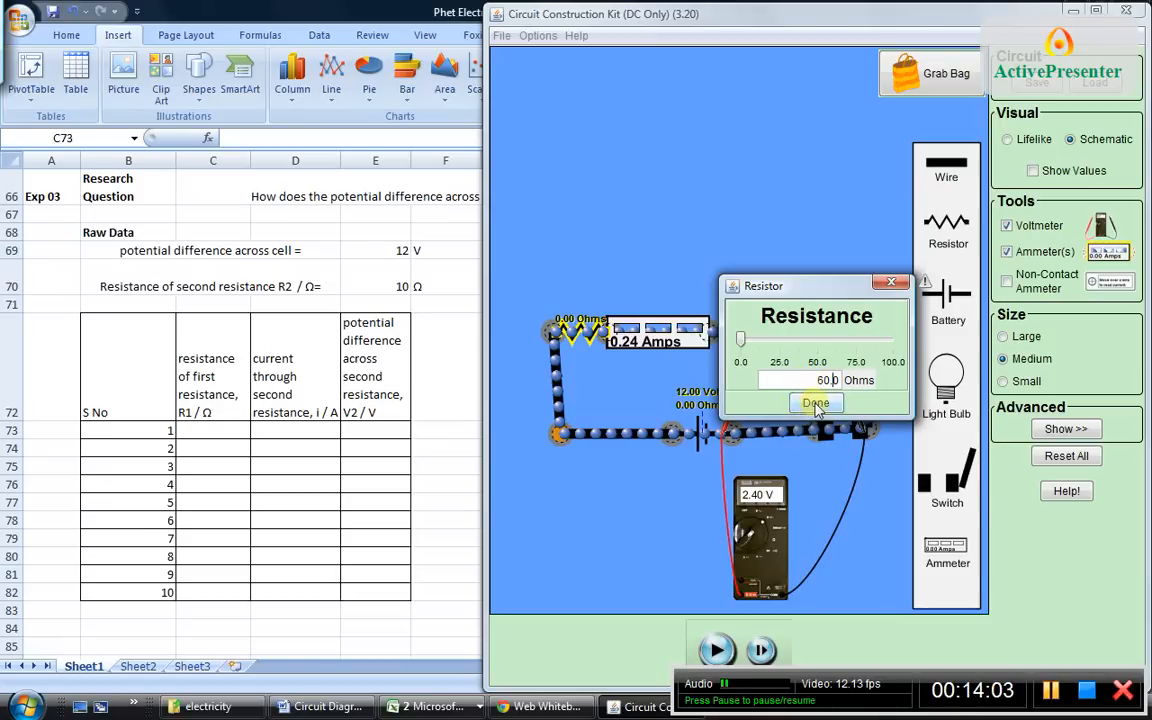
click(816, 404)
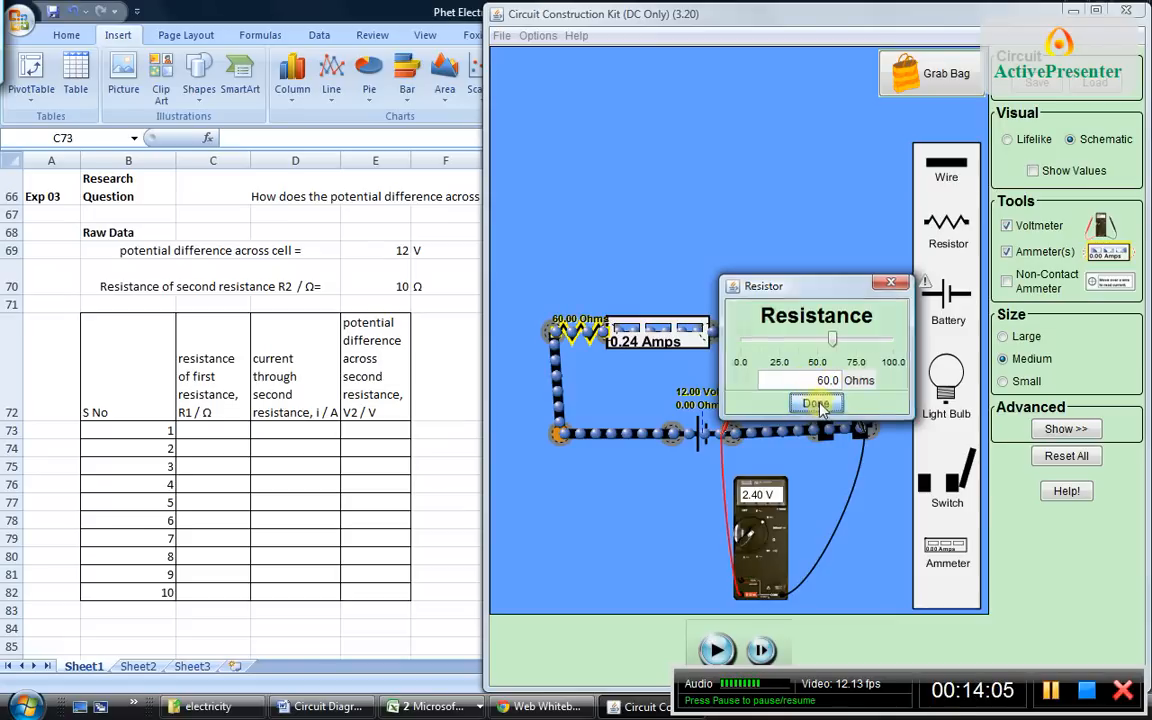
click(818, 404)
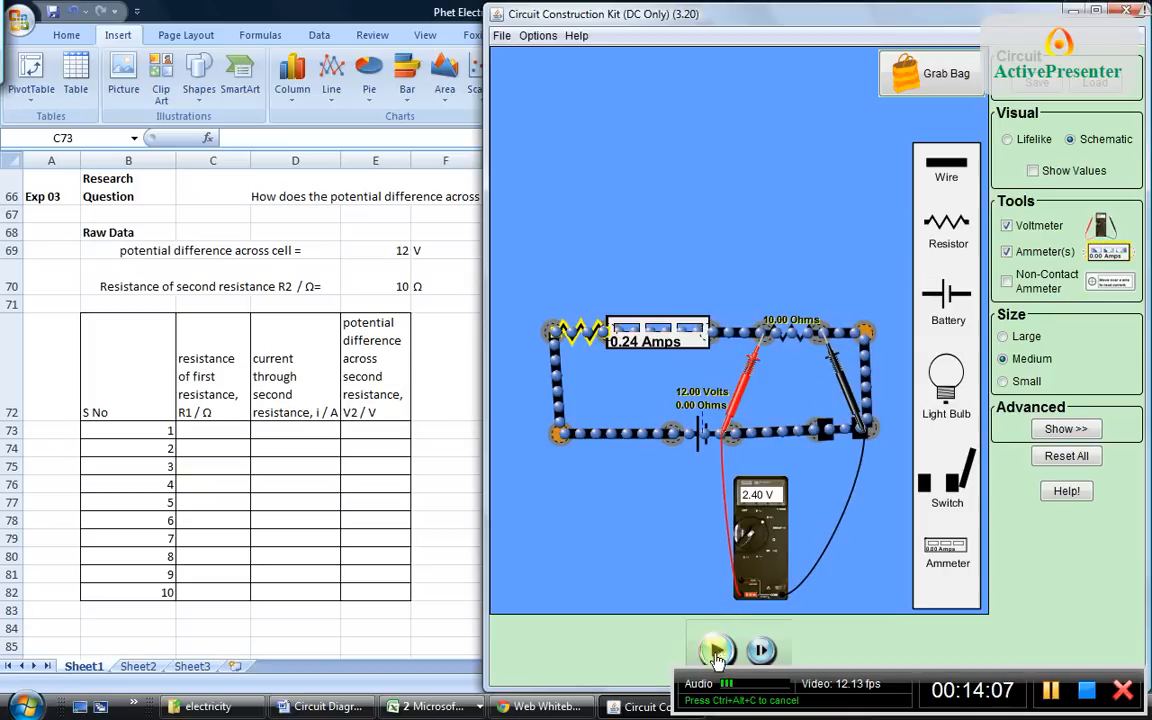
click(716, 650)
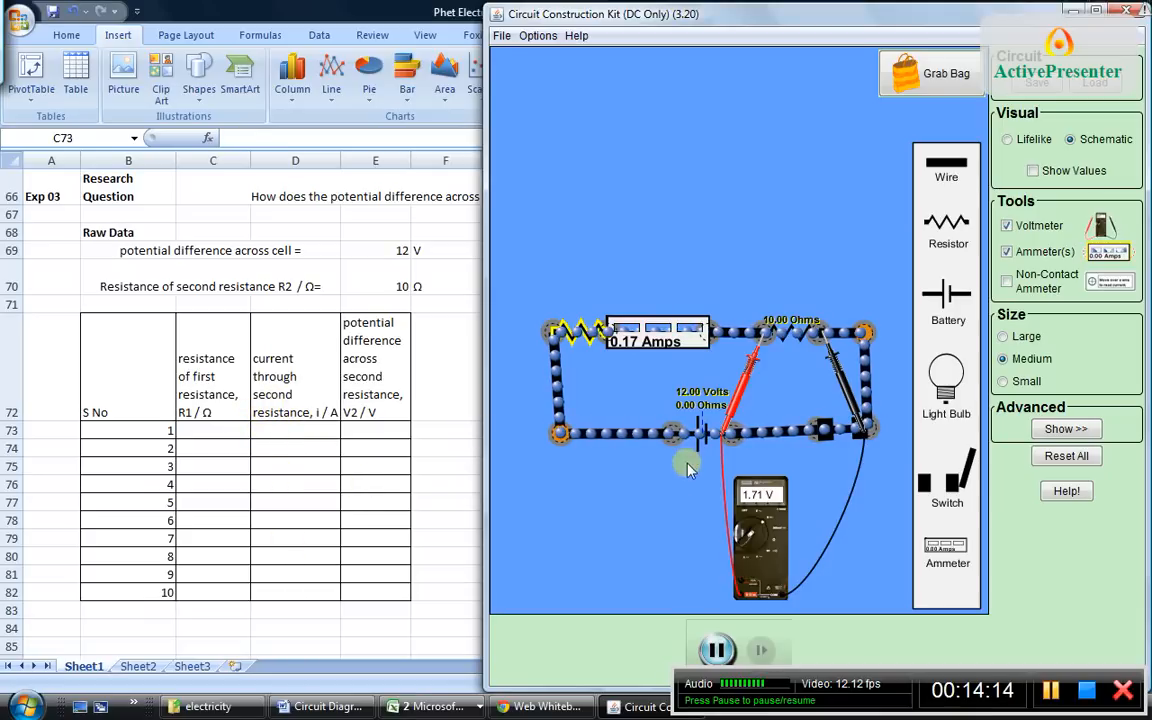
click(717, 651)
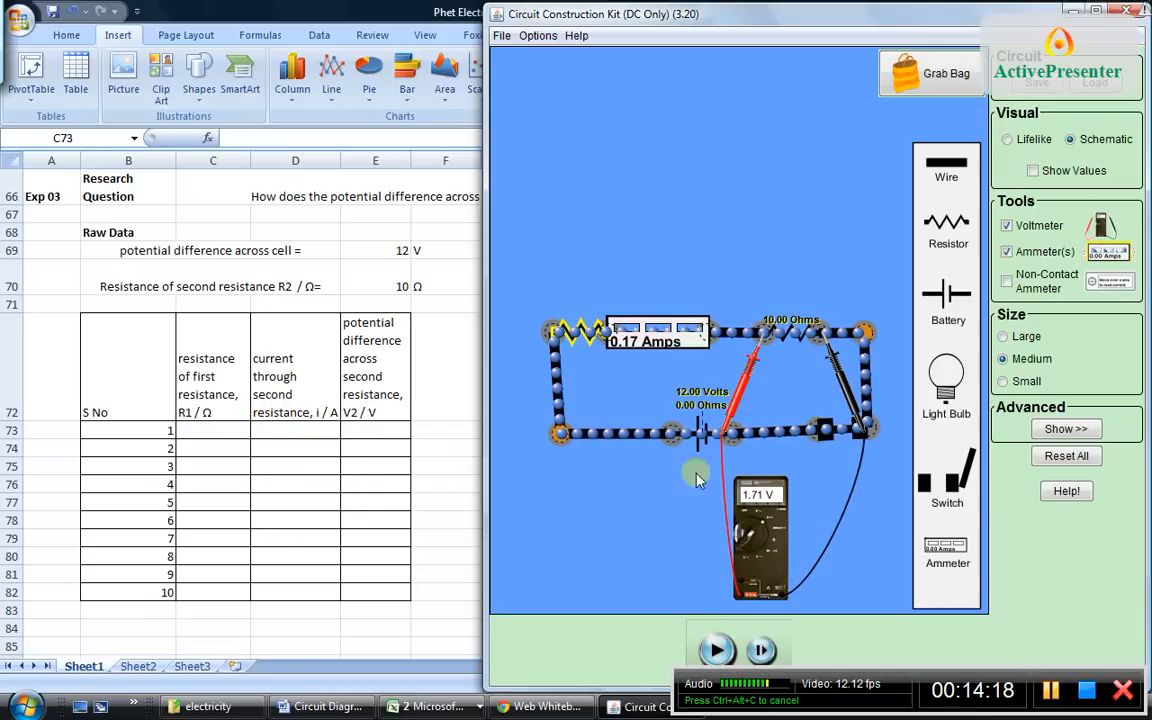
Switch to the Excel workbook and enter first-resistance values 60, 50, 40, 30, 20, 10 and 5 in cells C73 to C79
click(215, 428)
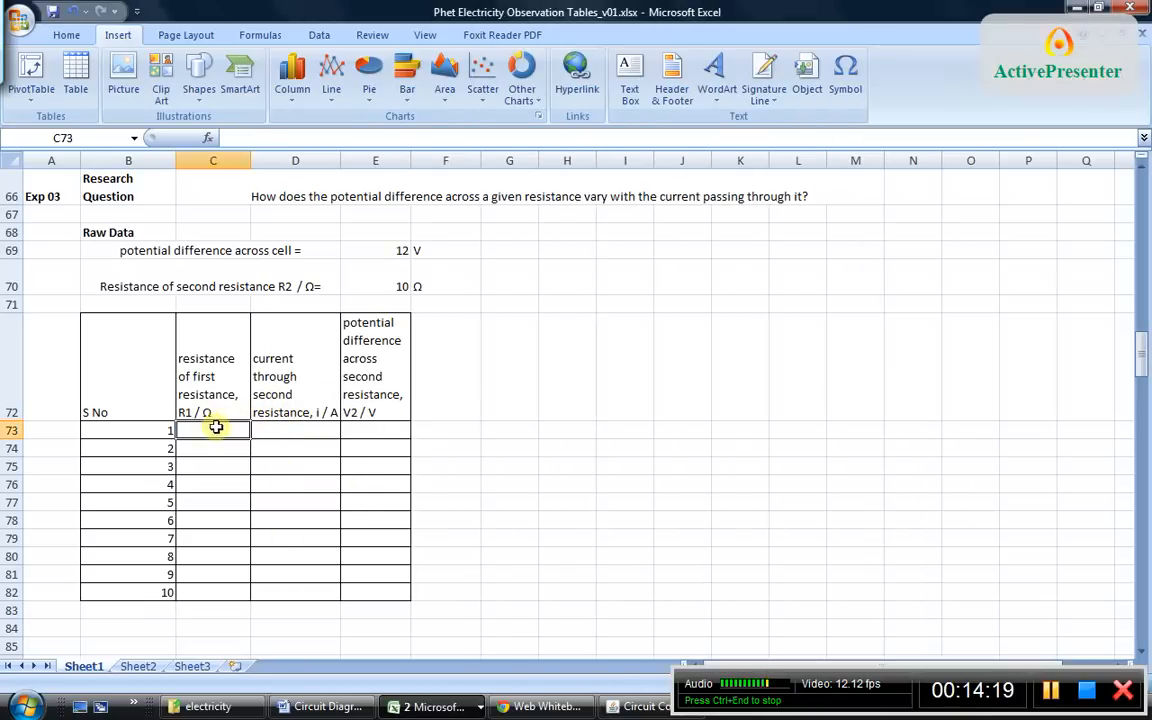
double_click(221, 429)
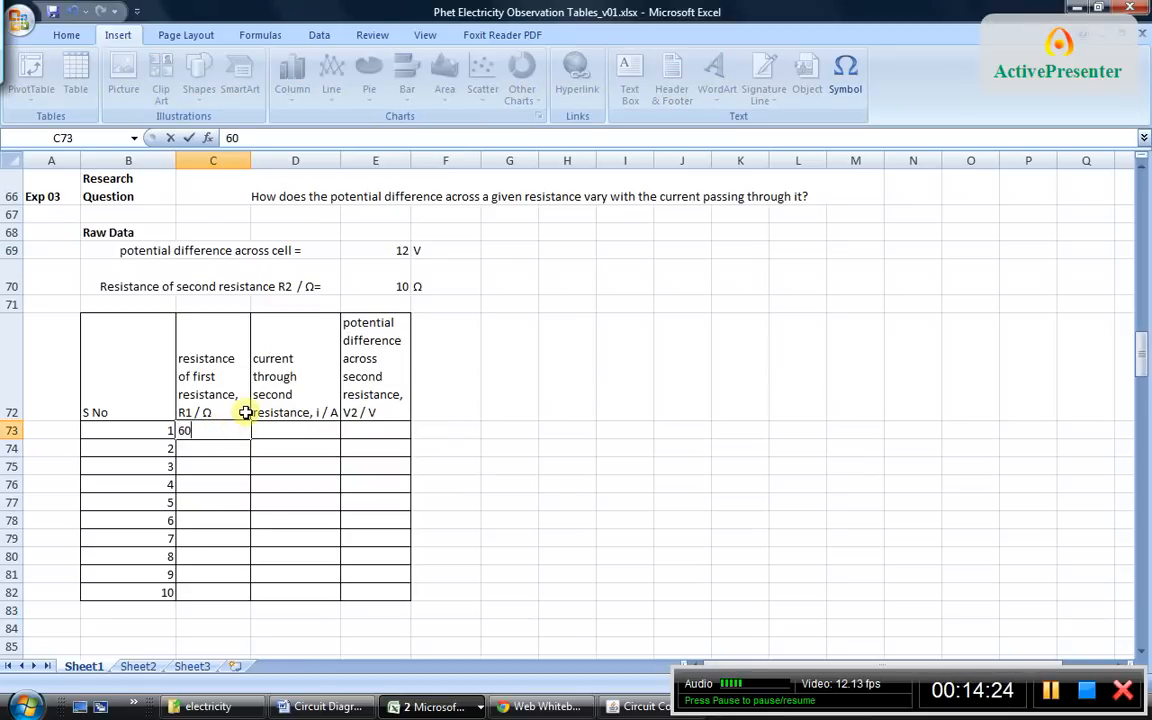
click(197, 450)
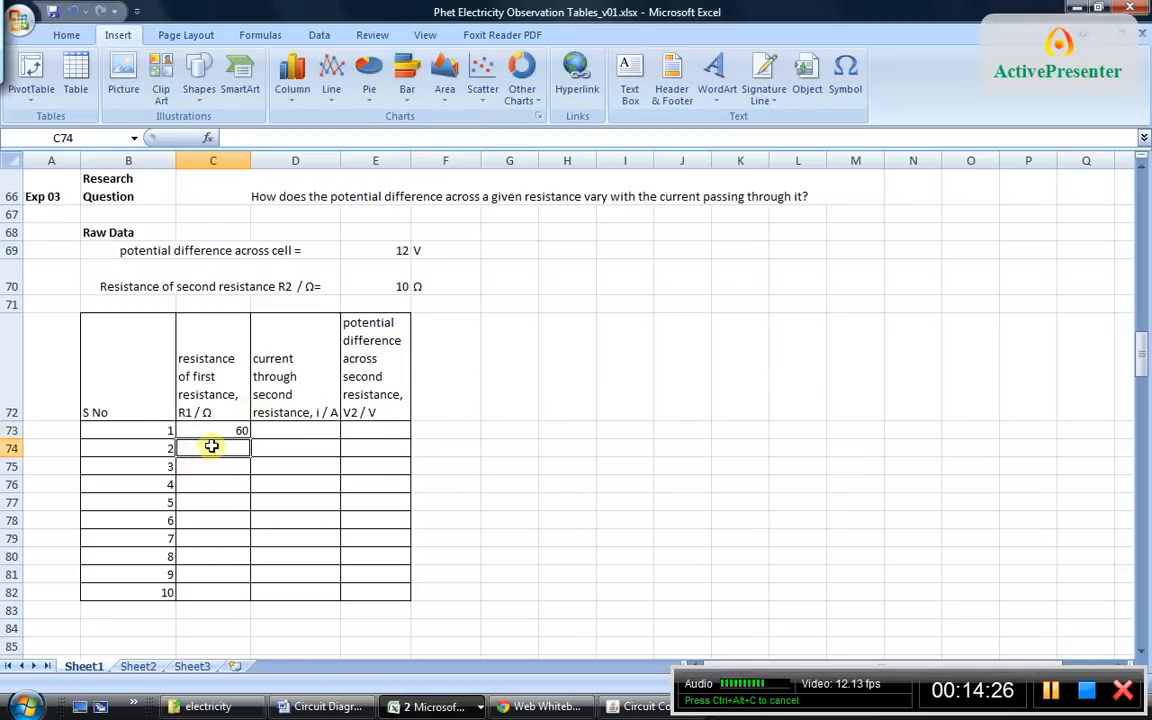
text(50)
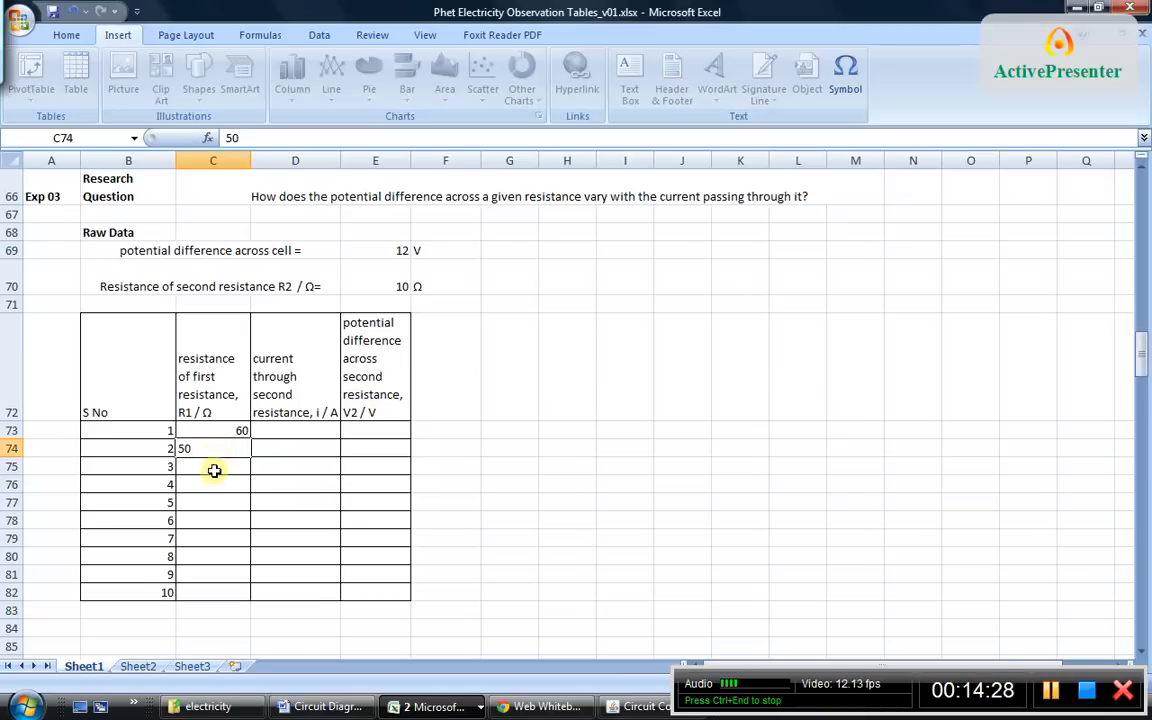
click(215, 466)
text(40)
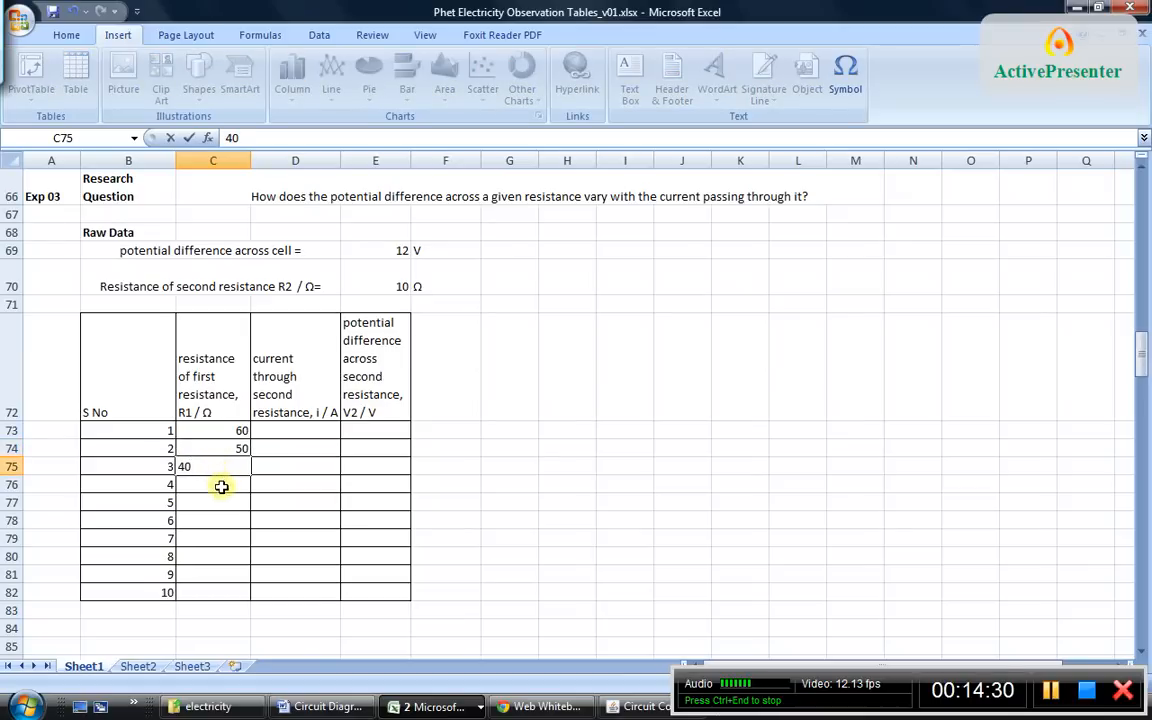
click(219, 484)
text(30)
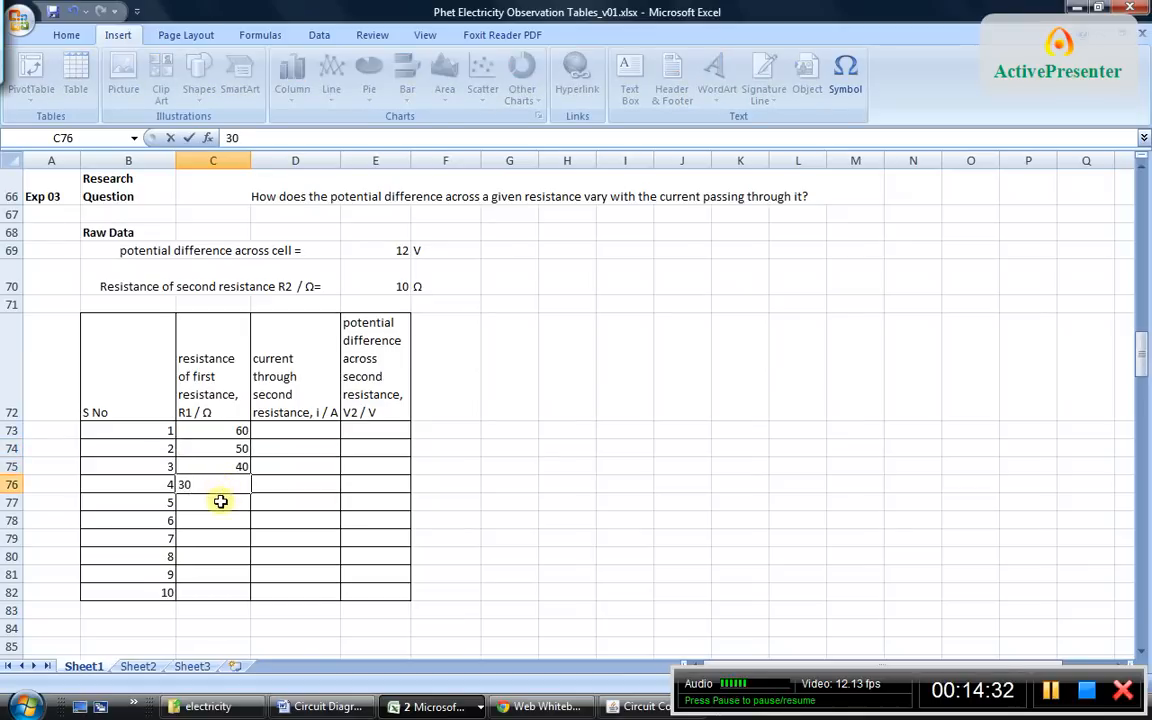
click(220, 501)
text(20)
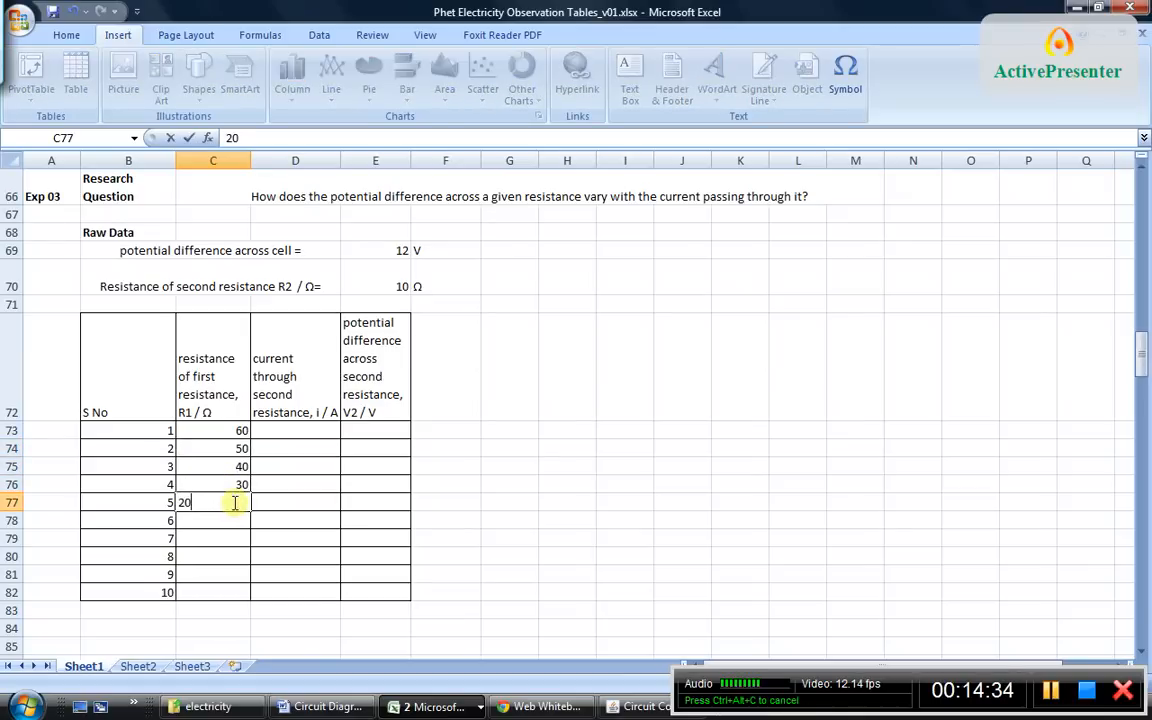
click(221, 518)
text(1)
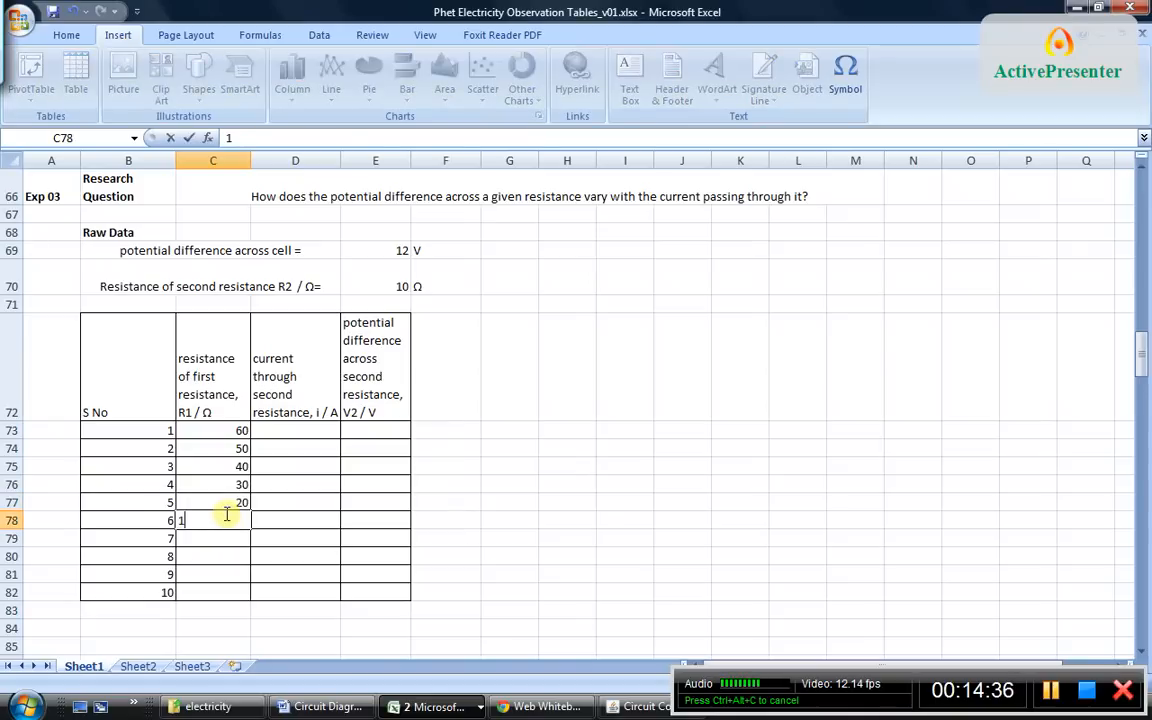
text(0)
click(227, 535)
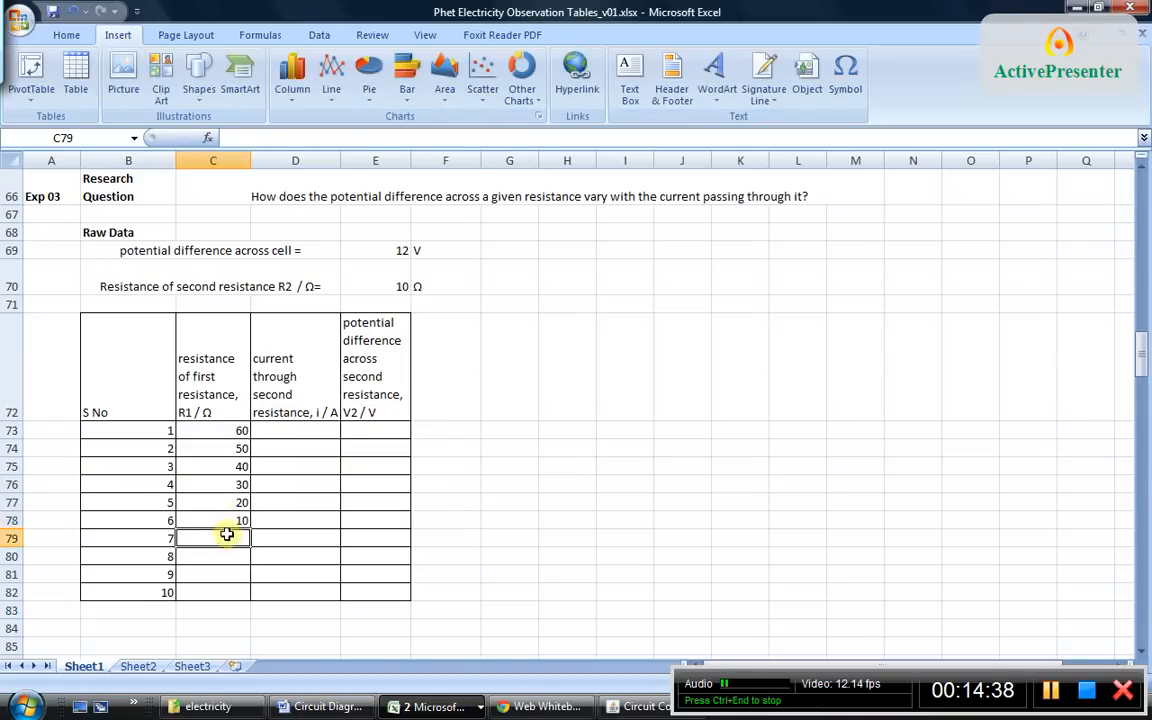
text(5)
click(233, 553)
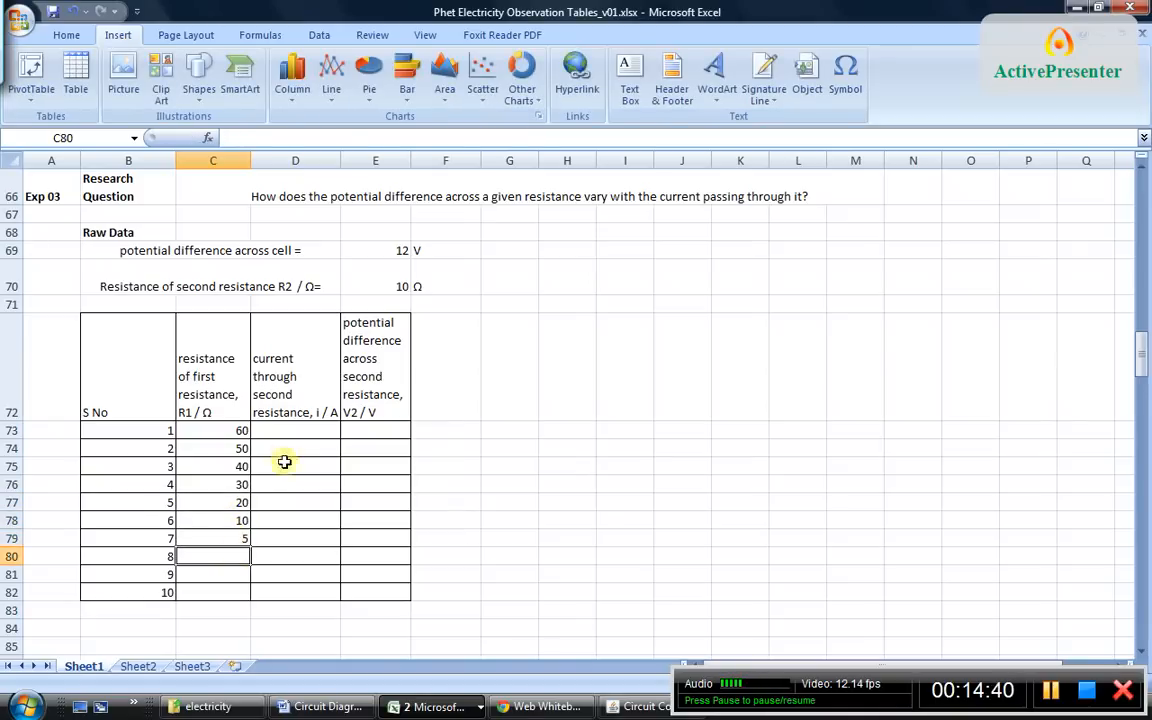
click(280, 431)
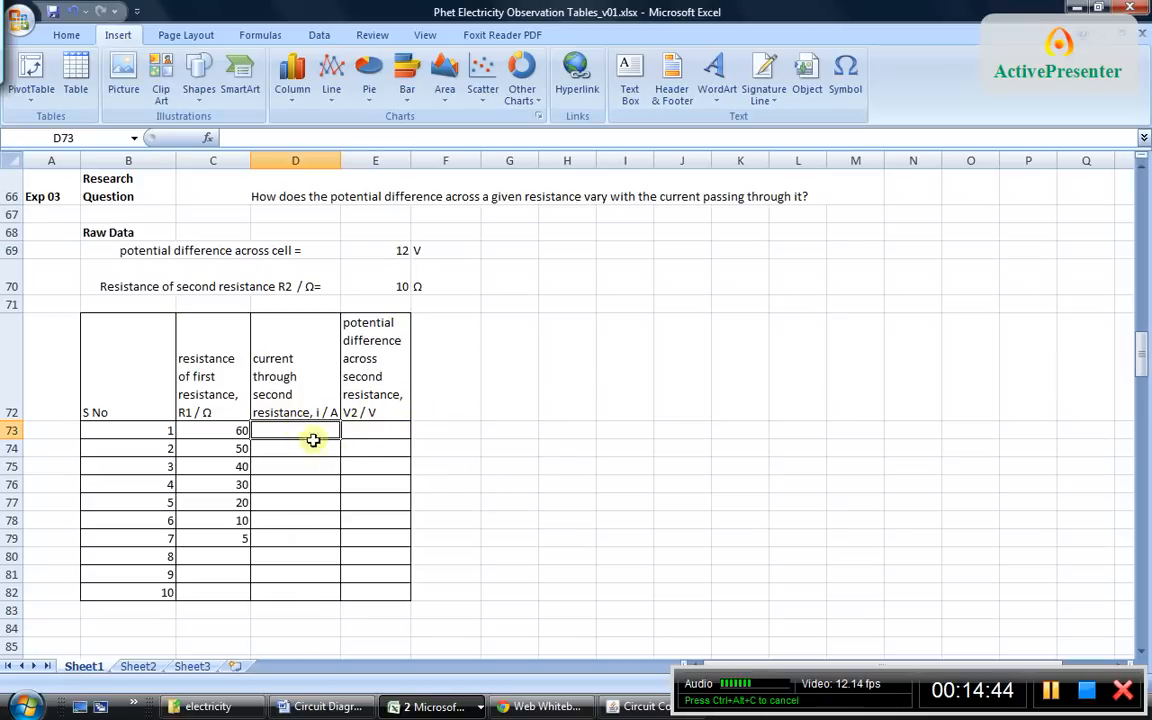
Format the 2 in V2 as subscript in the potential difference column header in cell E72
click(356, 412)
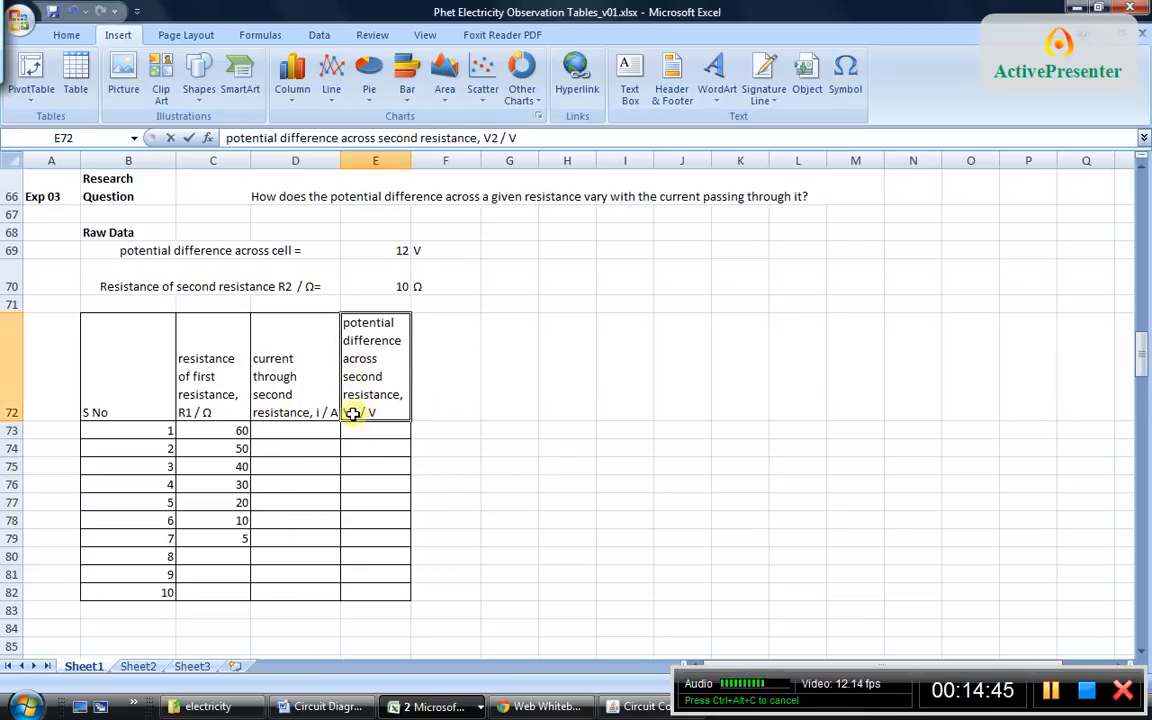
double_click(352, 413)
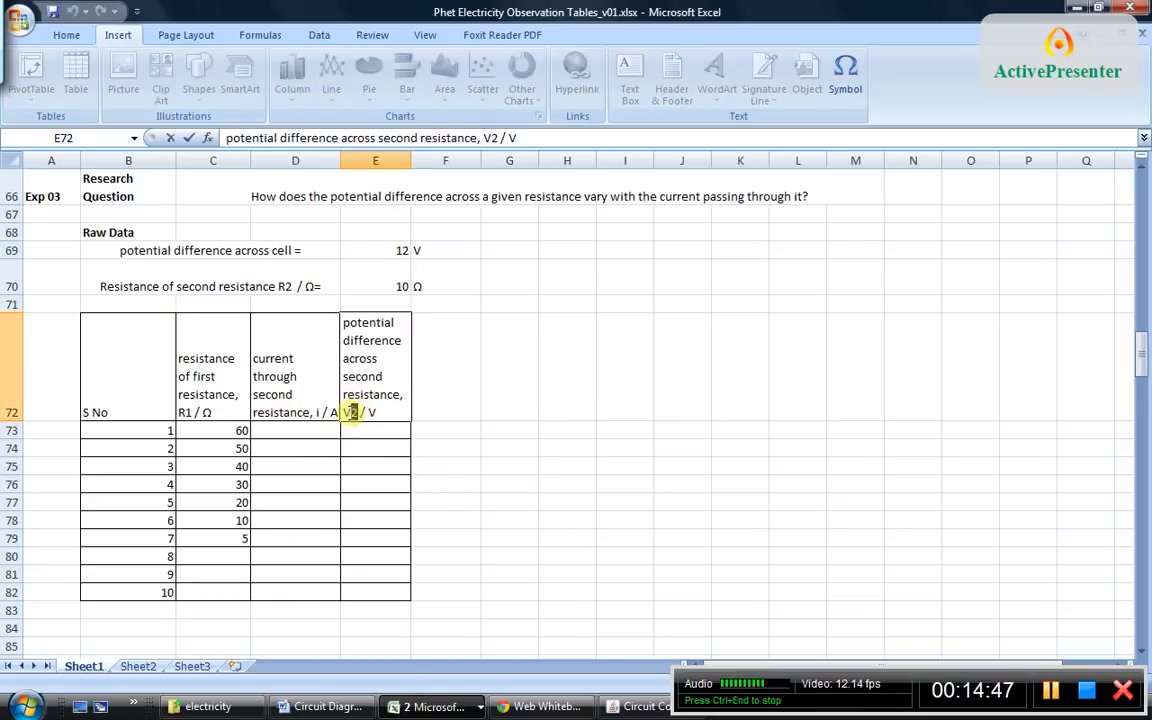
right_click(352, 412)
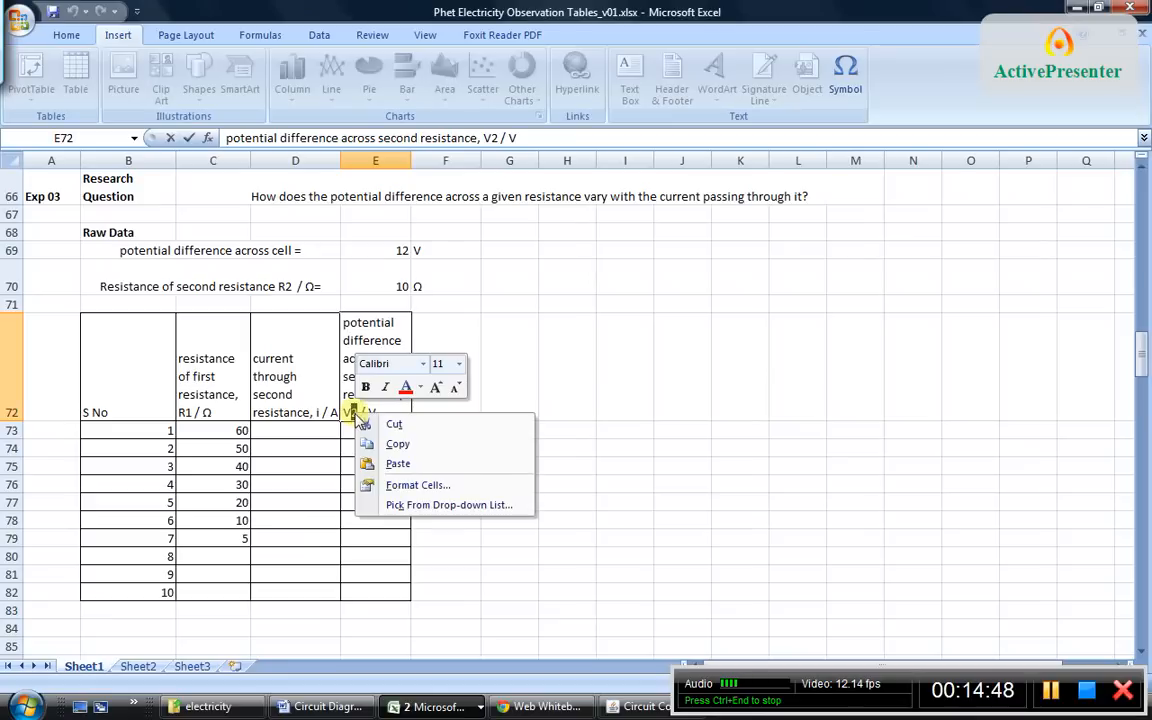
click(410, 485)
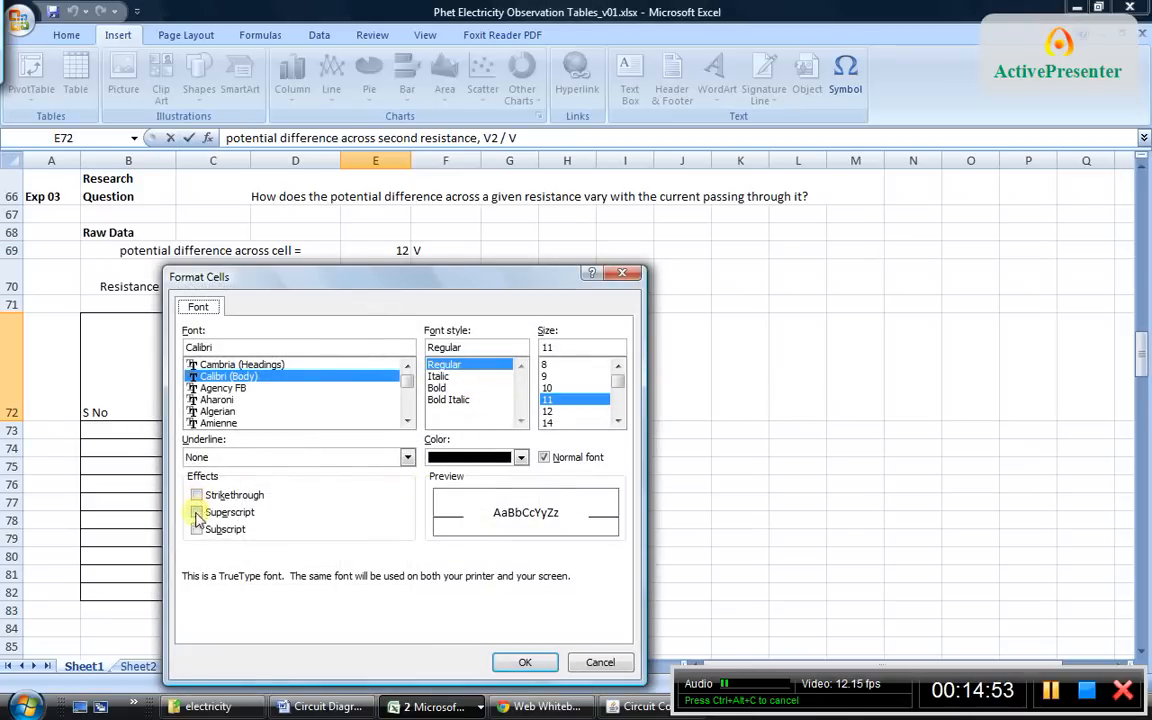
click(197, 529)
click(515, 661)
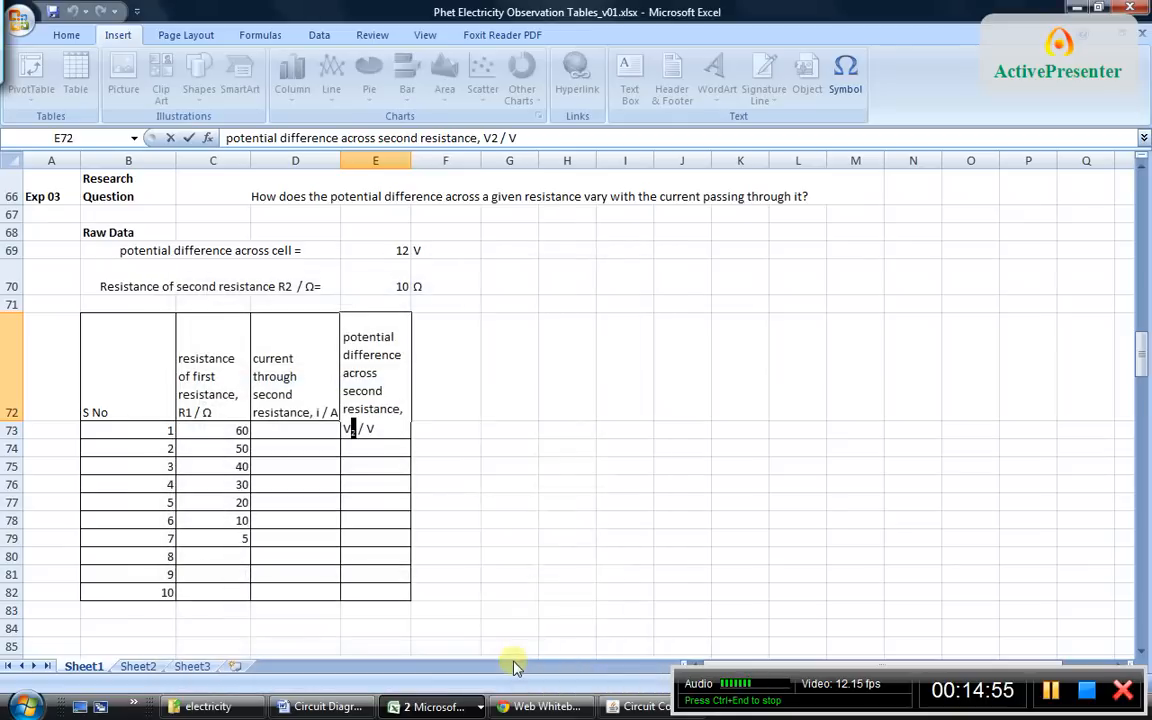
click(365, 452)
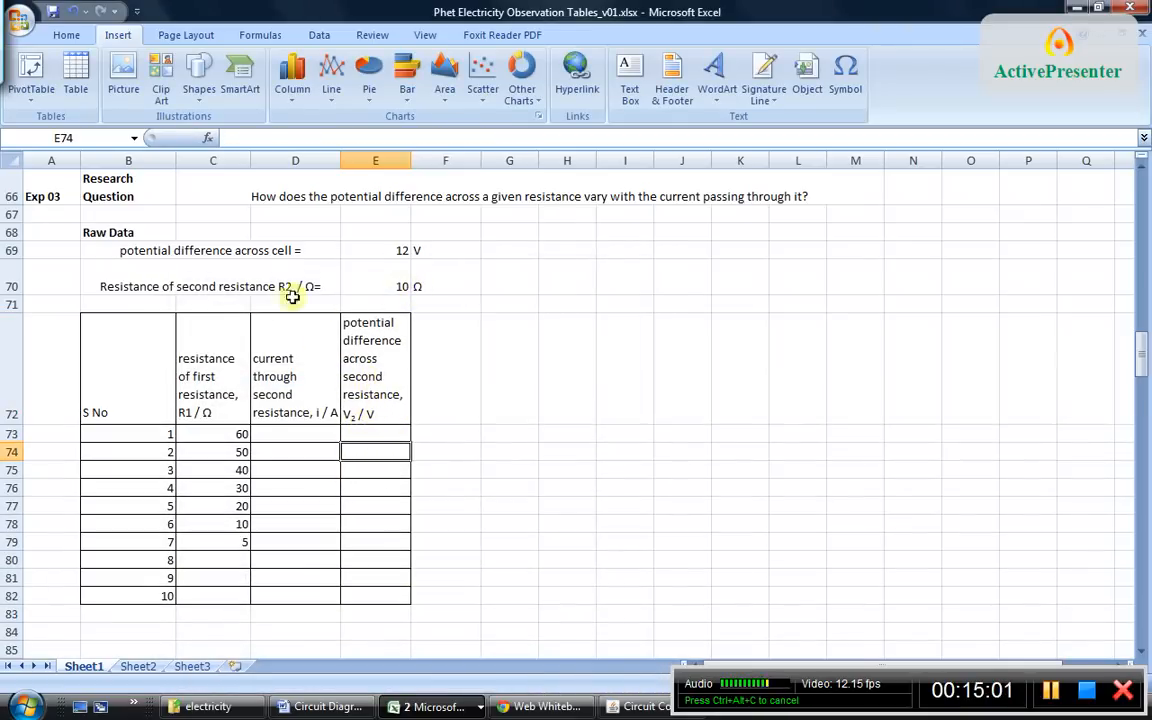
Format the 2 in R2 as subscript in the second resistance label in cell B70
click(287, 287)
double_click(287, 286)
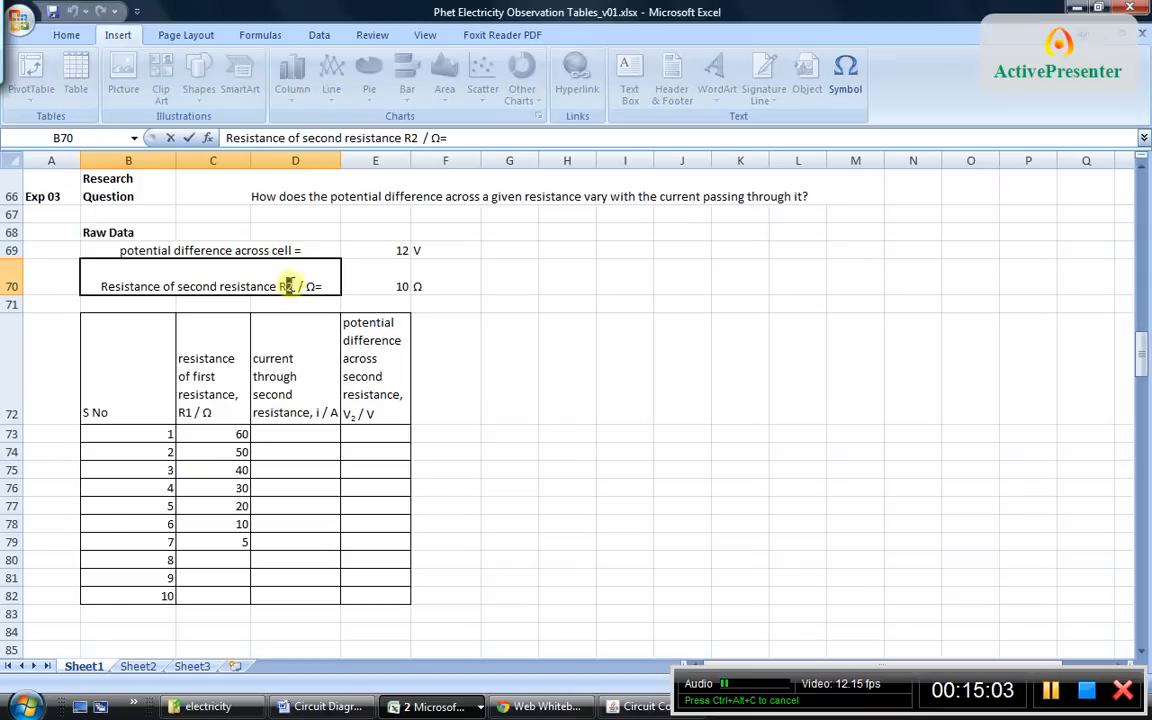
right_click(287, 286)
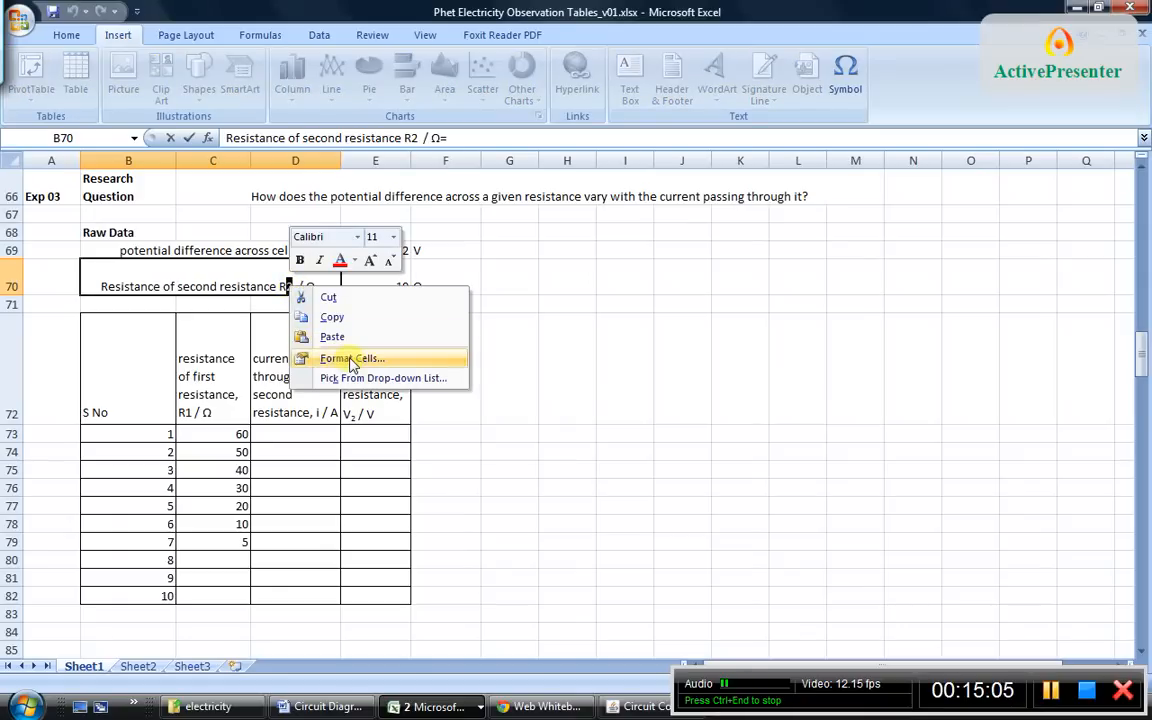
click(325, 430)
click(142, 402)
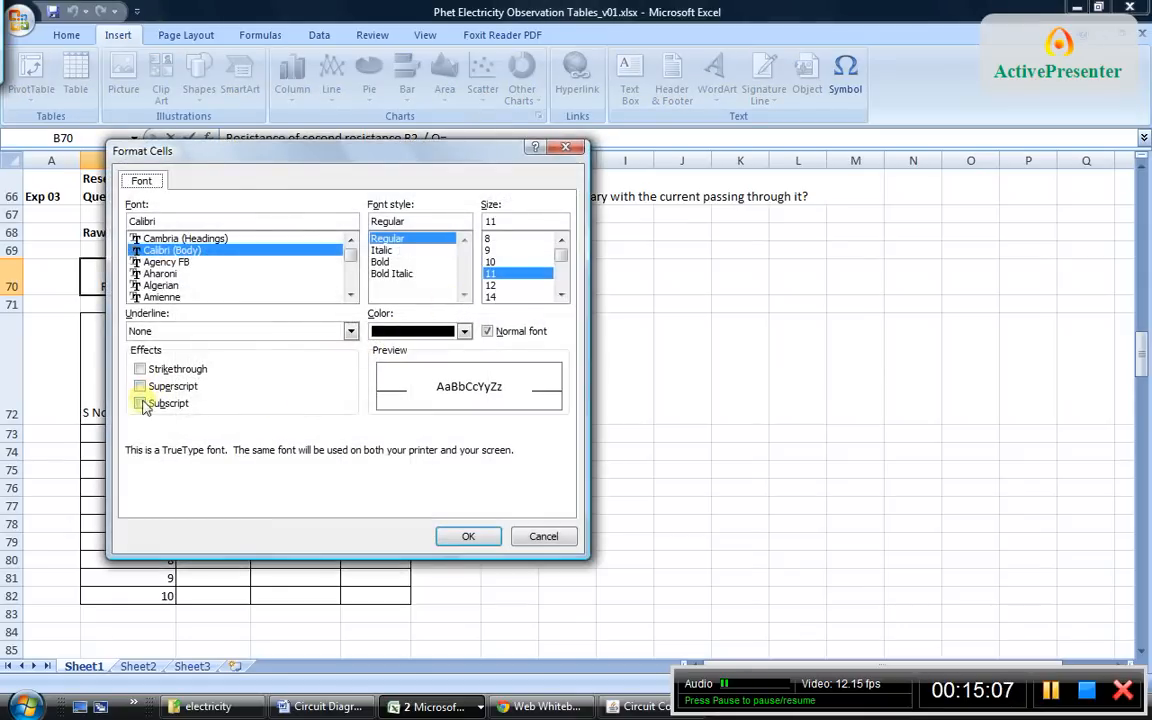
click(468, 536)
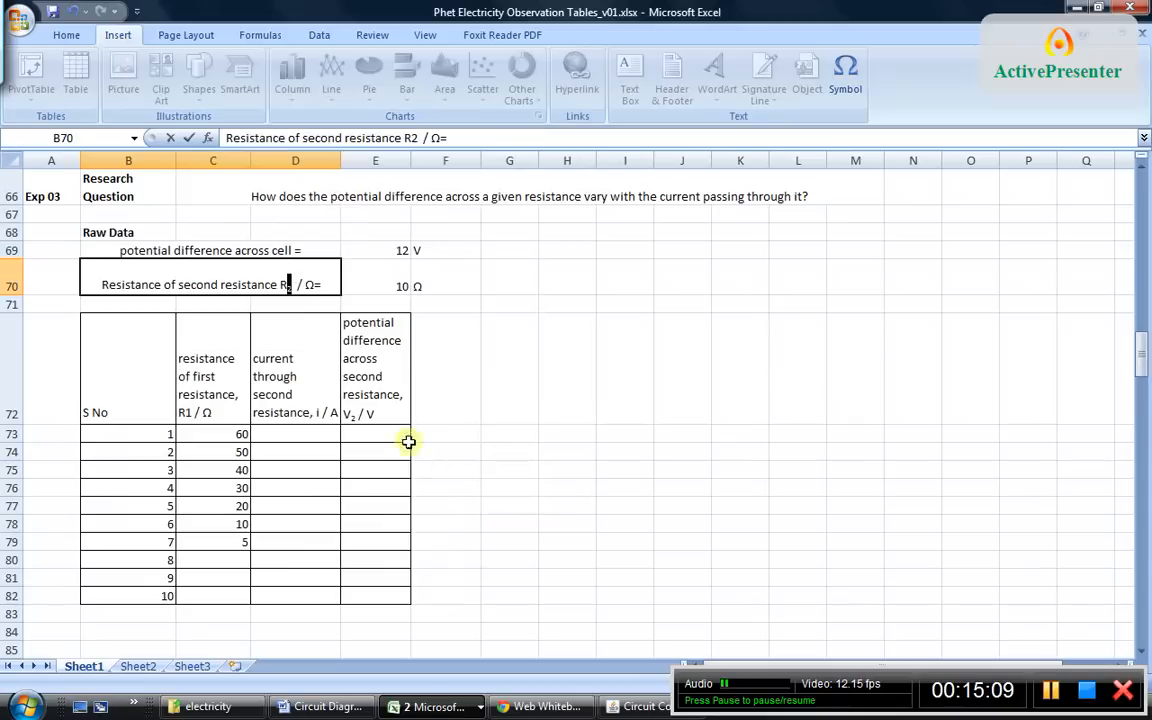
click(447, 402)
Restore the workbook window and narrow it so it sits beside the Circuit Construction Kit without covering the circuit
click(302, 436)
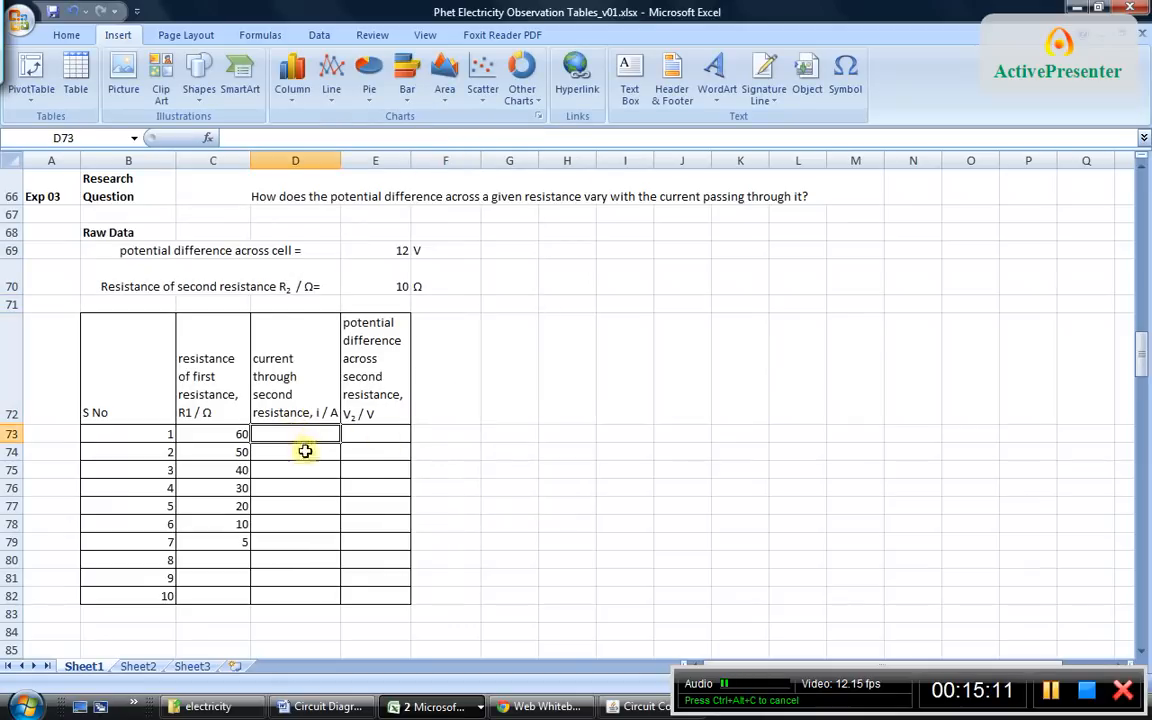
click(1098, 7)
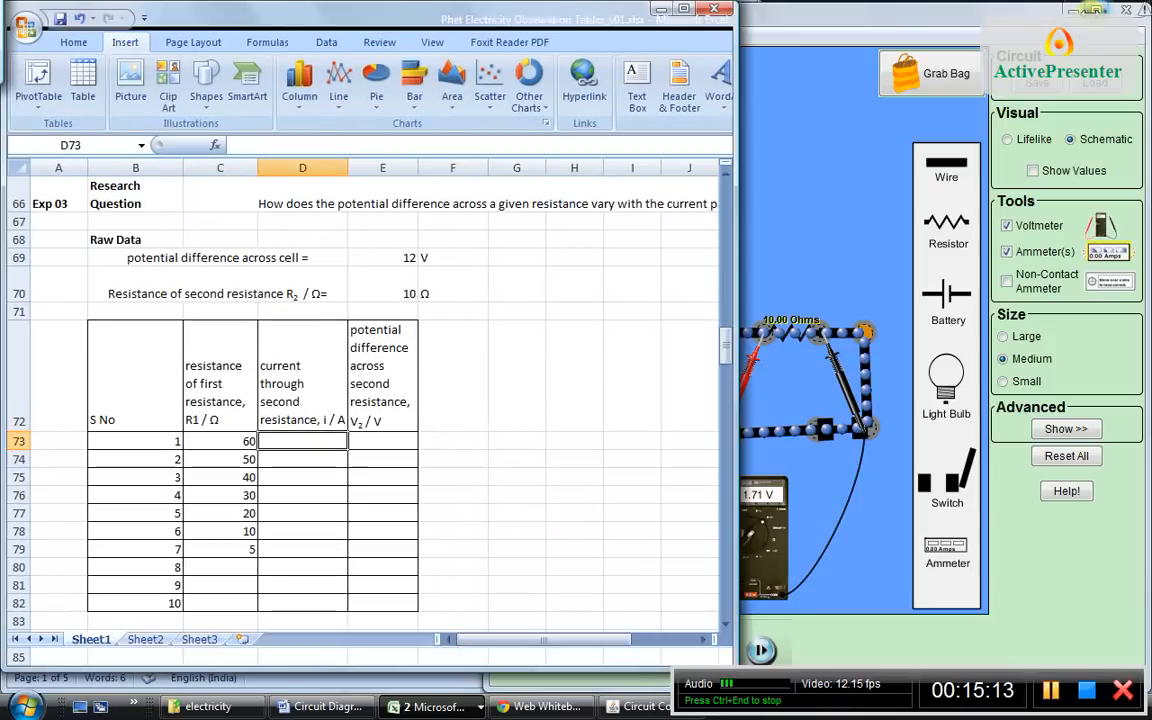
drag(733, 262, 441, 262)
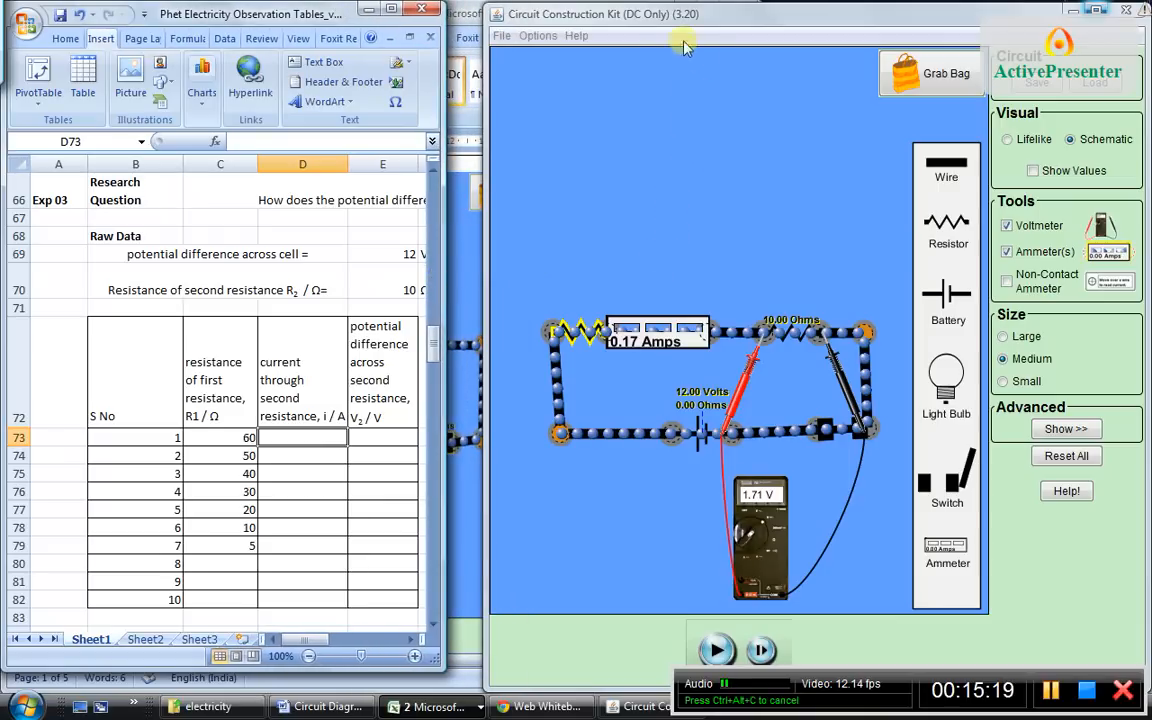
click(595, 12)
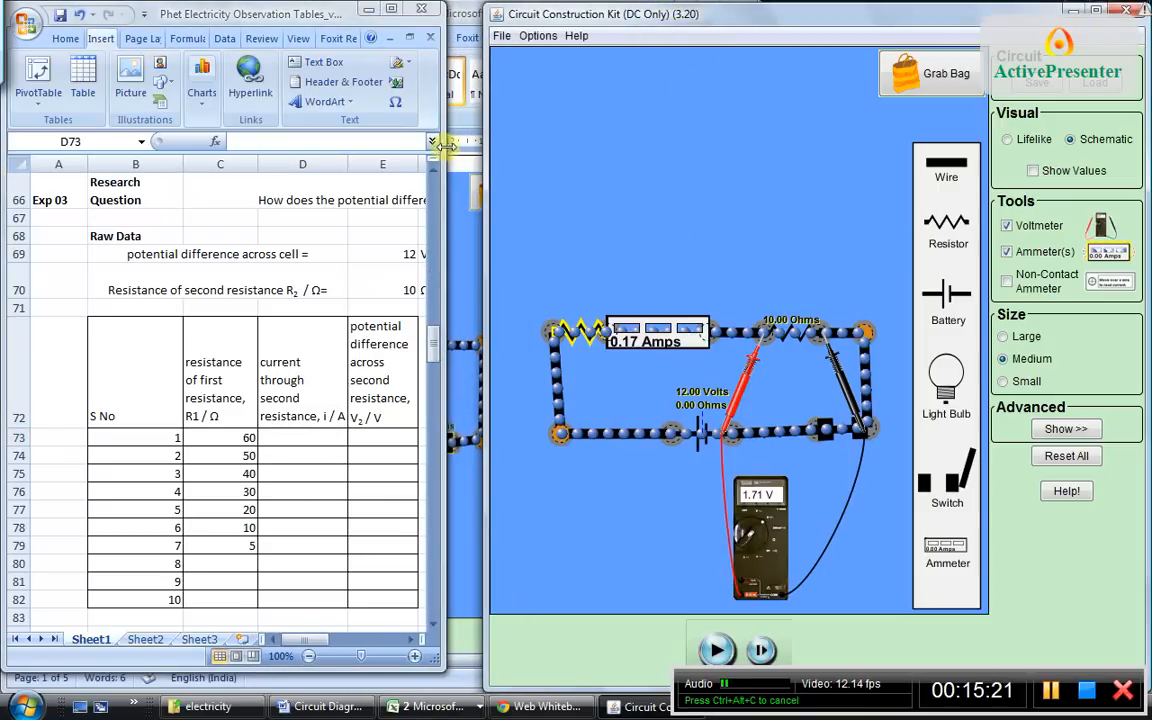
drag(441, 148, 475, 146)
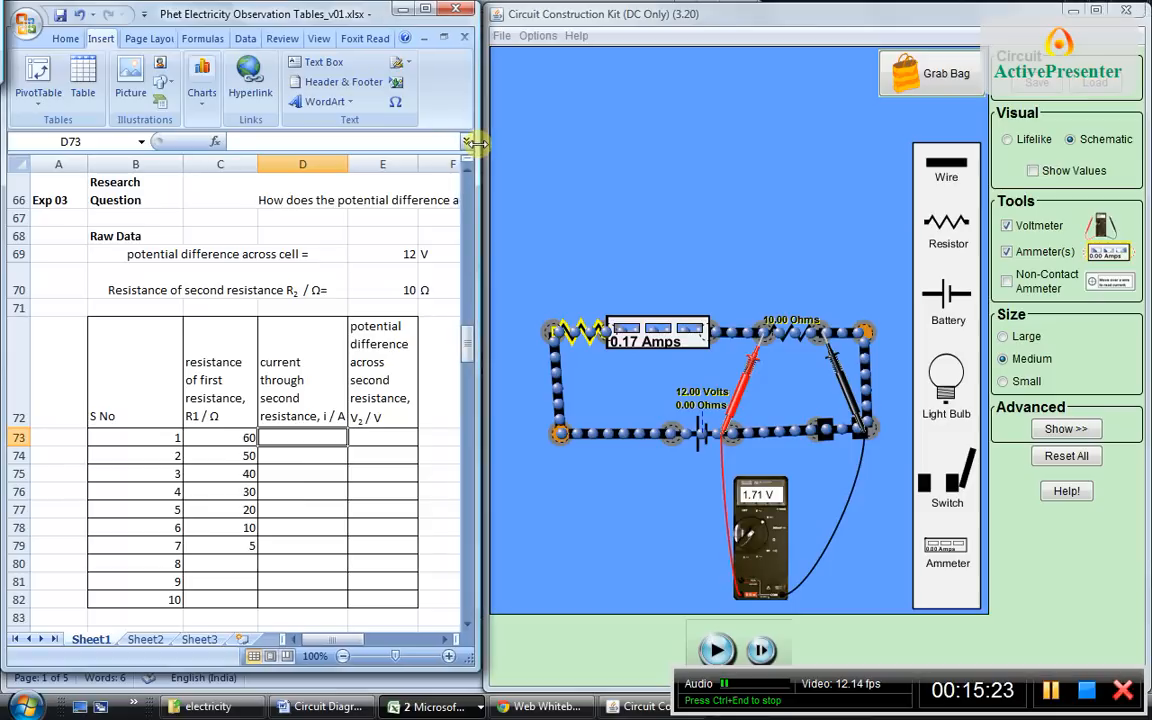
click(565, 167)
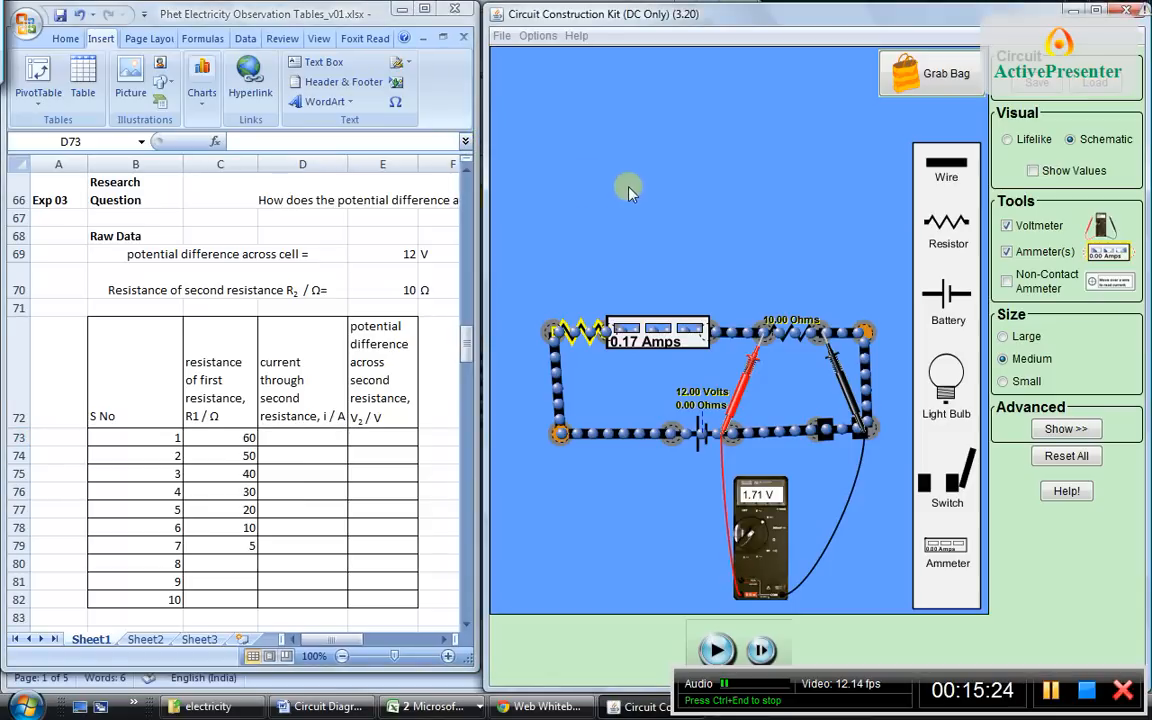
Check the first resistor's resistance, keep it at 60 ohms, and start the simulation
right_click(576, 344)
click(612, 340)
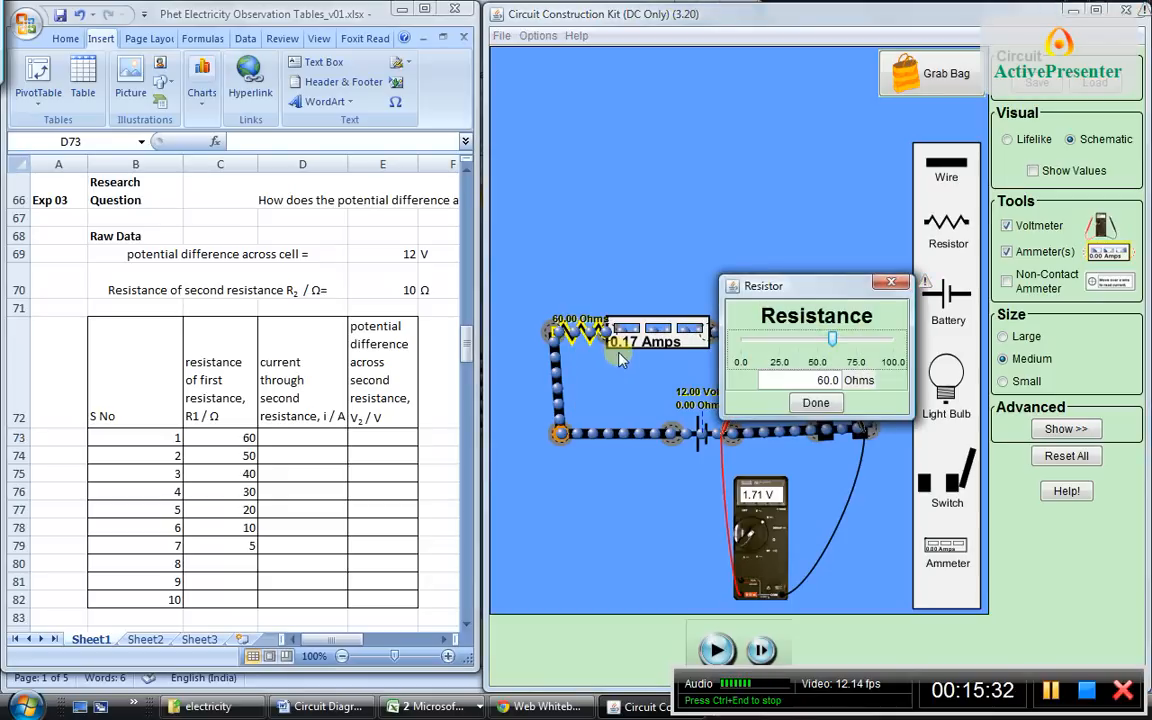
click(815, 403)
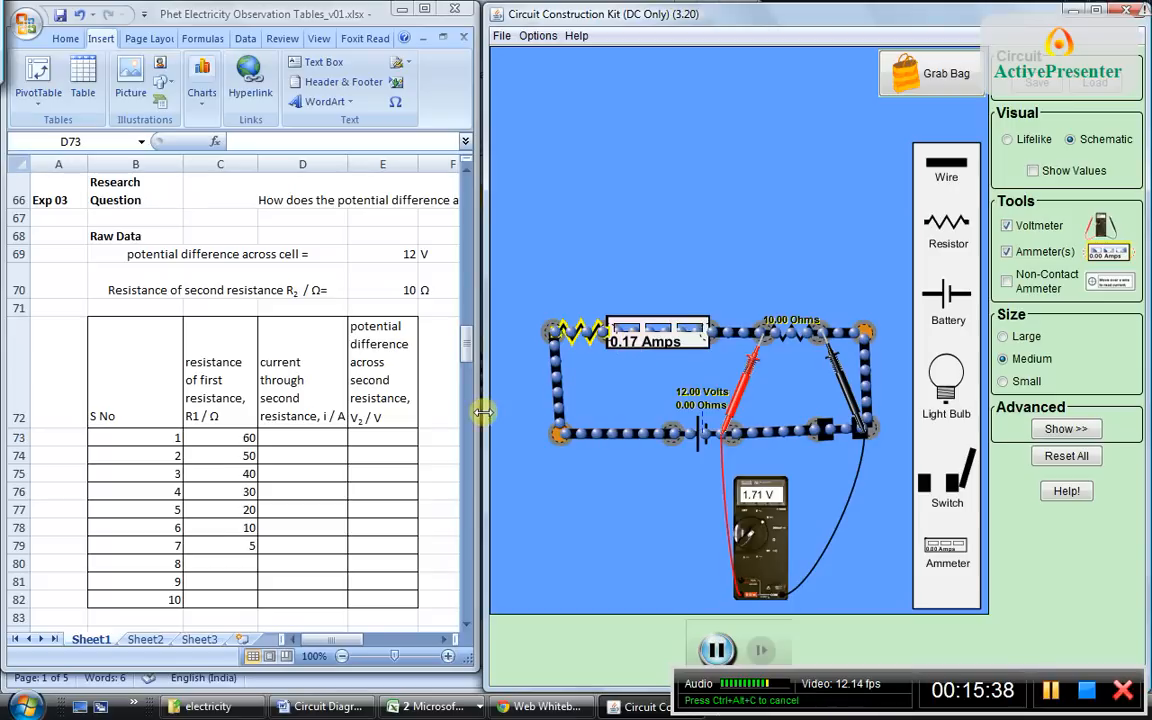
Record the 60-ohm readings in the table: current 0.17 in D73 and potential difference 1.71 in E73
double_click(302, 437)
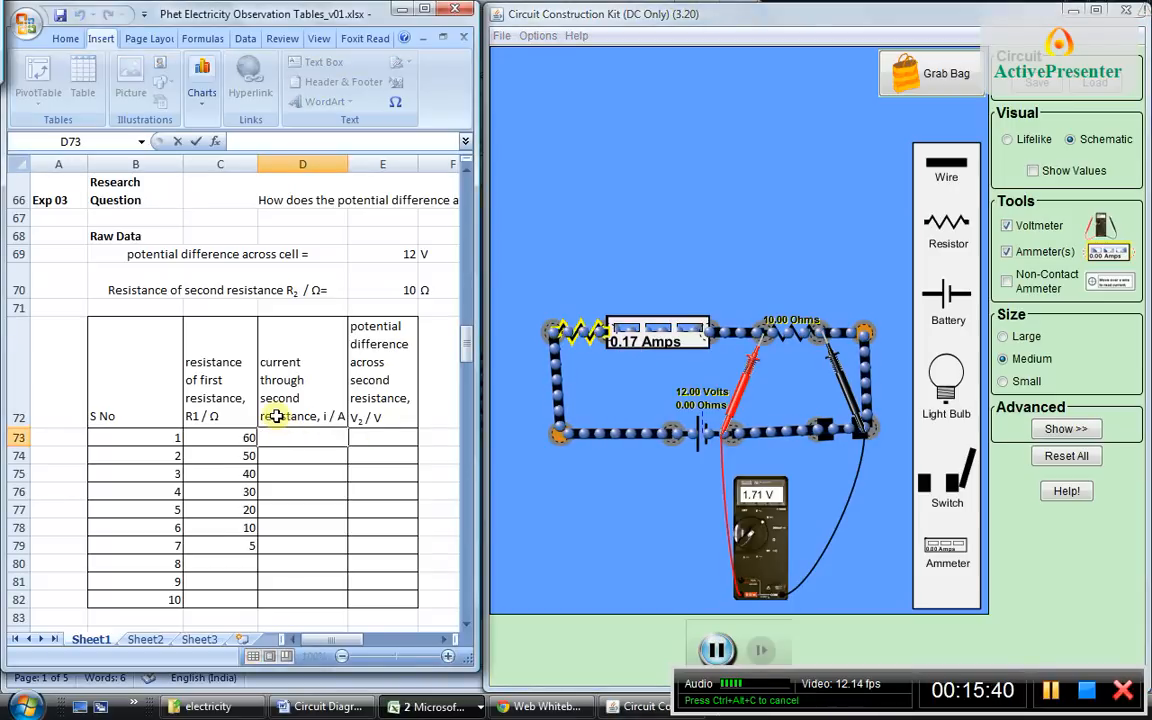
text(0.1)
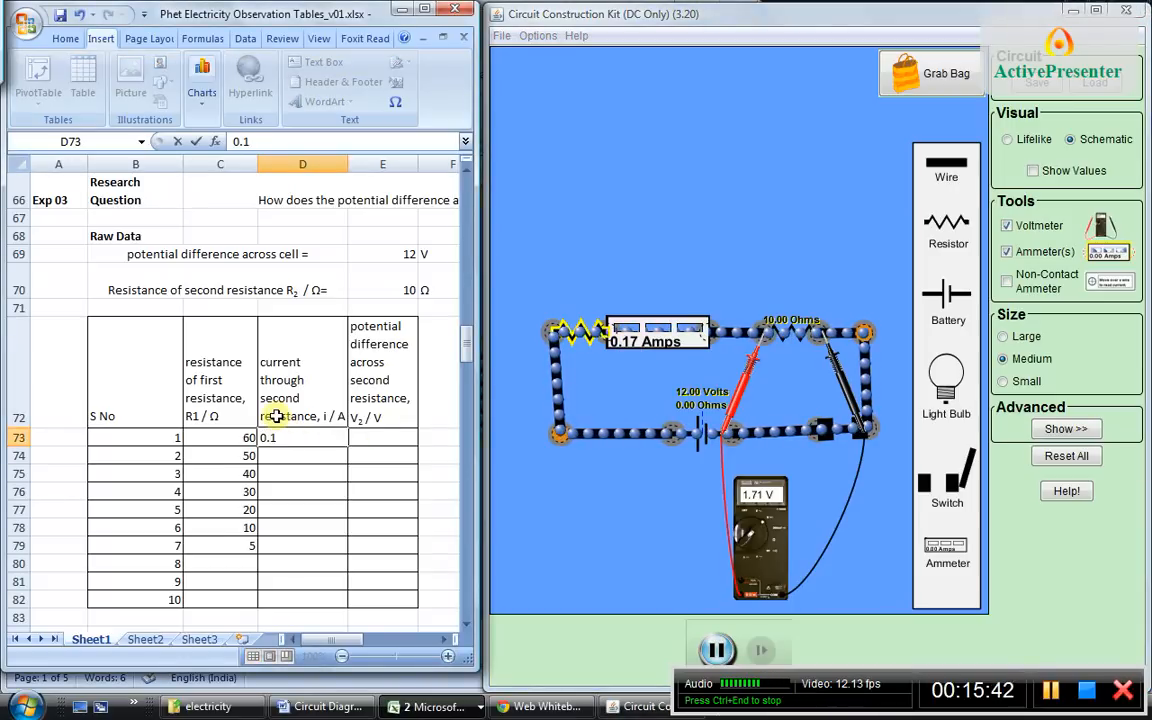
text(7)
click(380, 440)
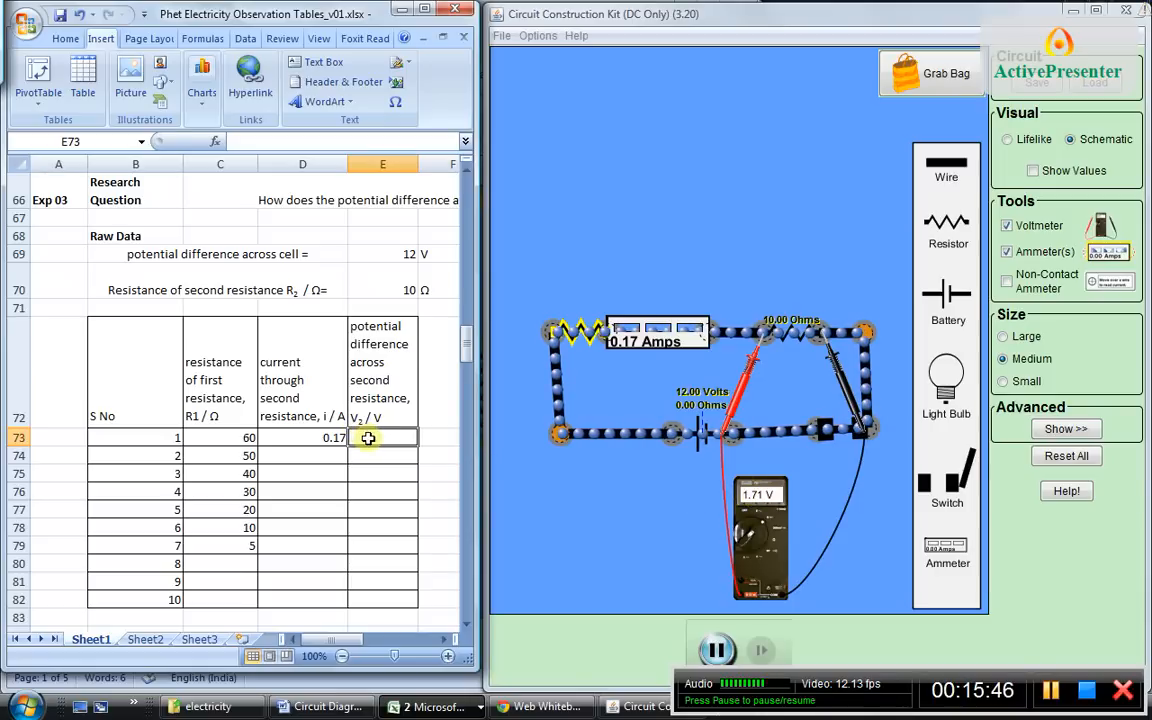
text(1.71)
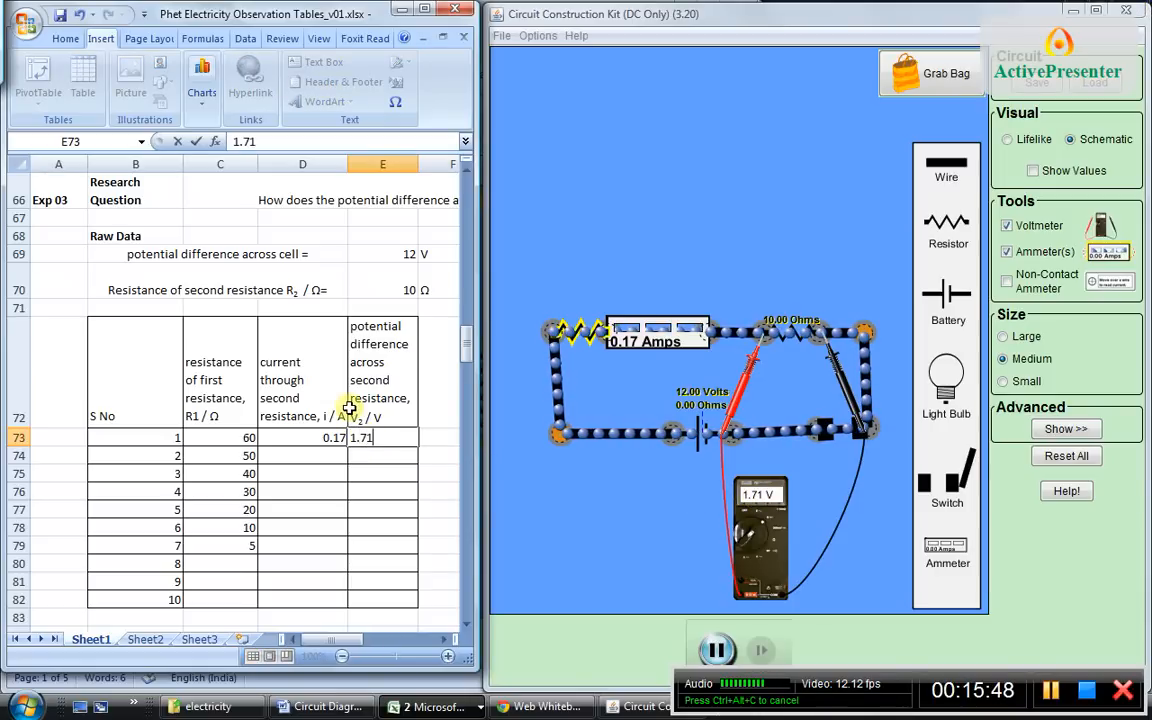
click(301, 456)
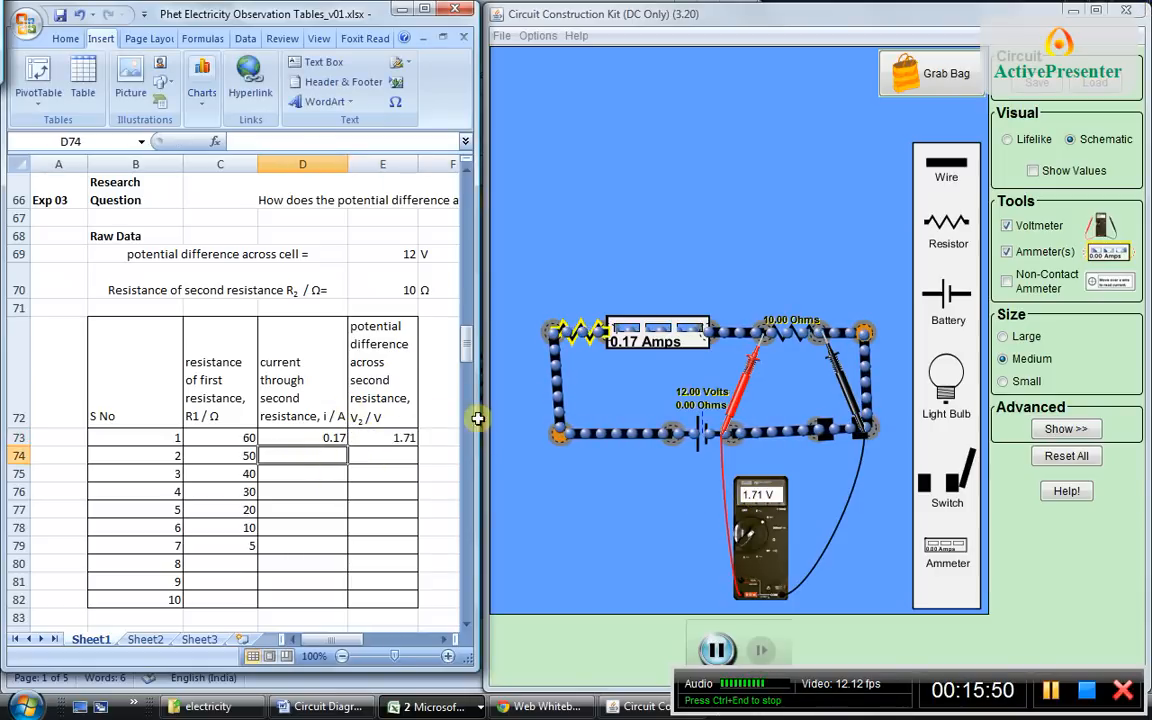
Pause the simulation, set the first resistor's resistance to 50 ohms, and run the simulation again to update the meters
click(717, 656)
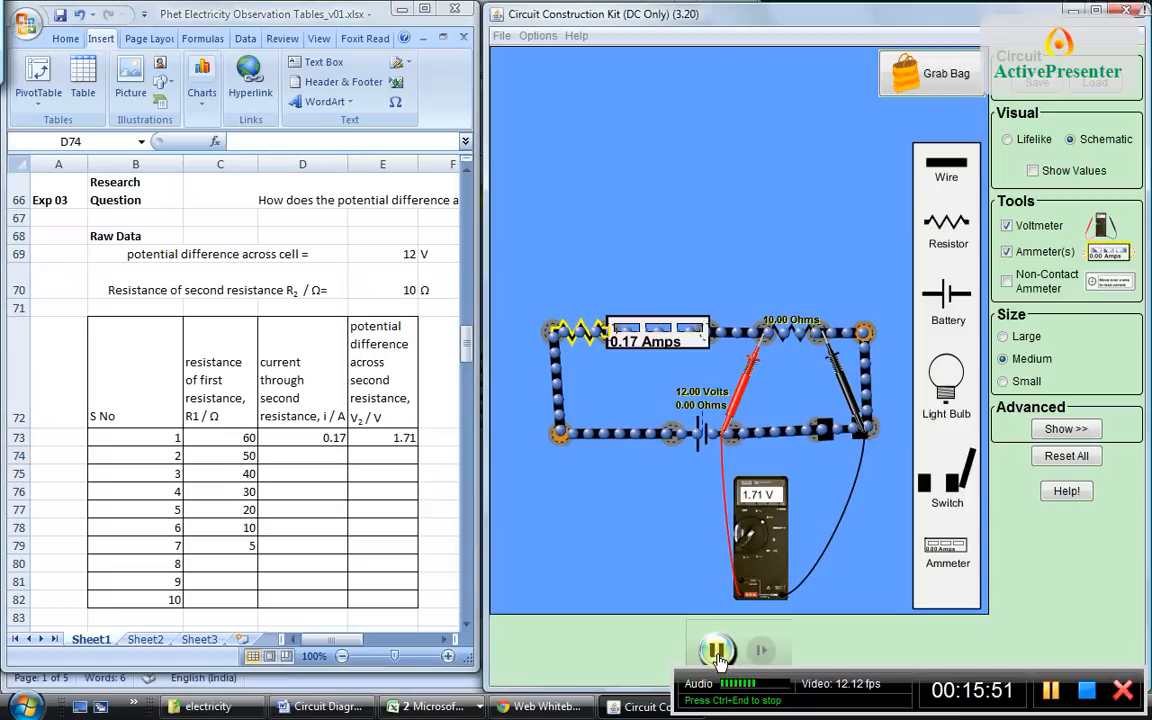
key(Pause)
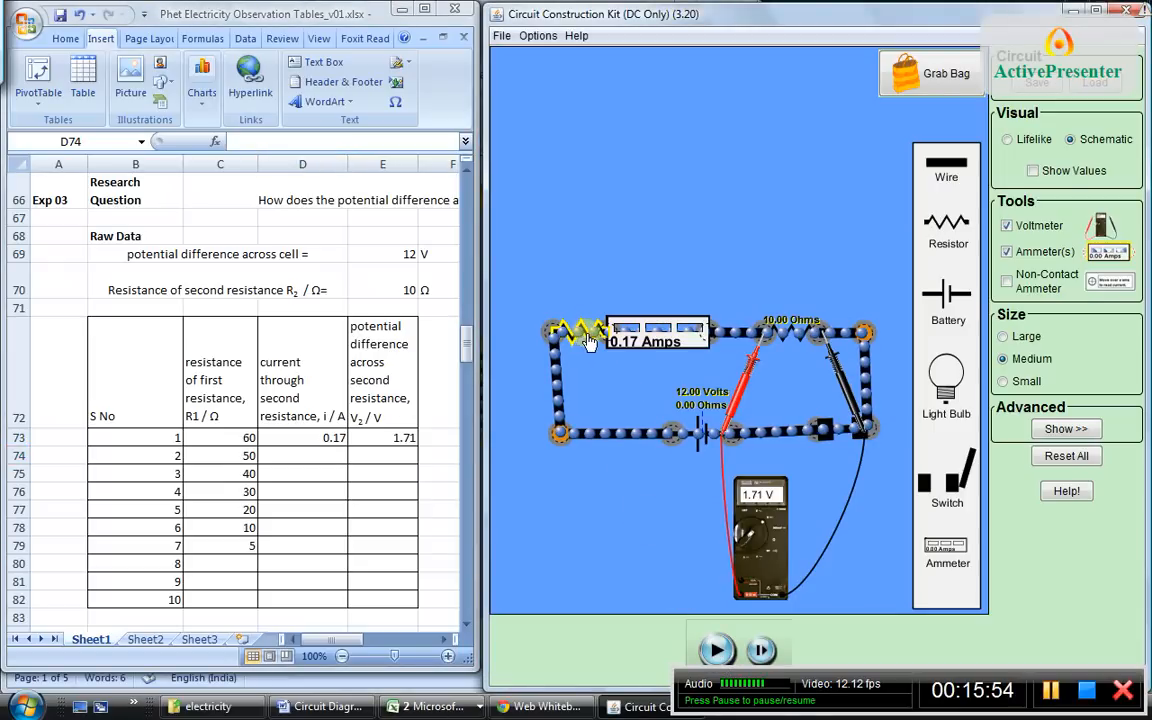
click(632, 347)
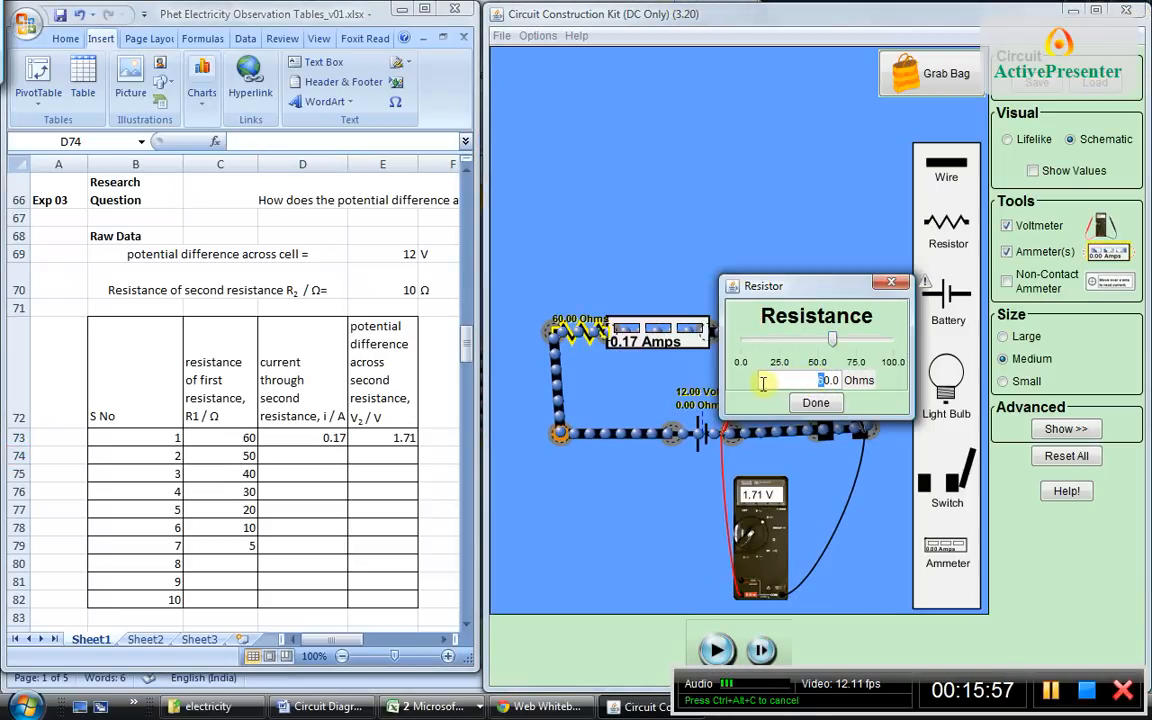
click(815, 404)
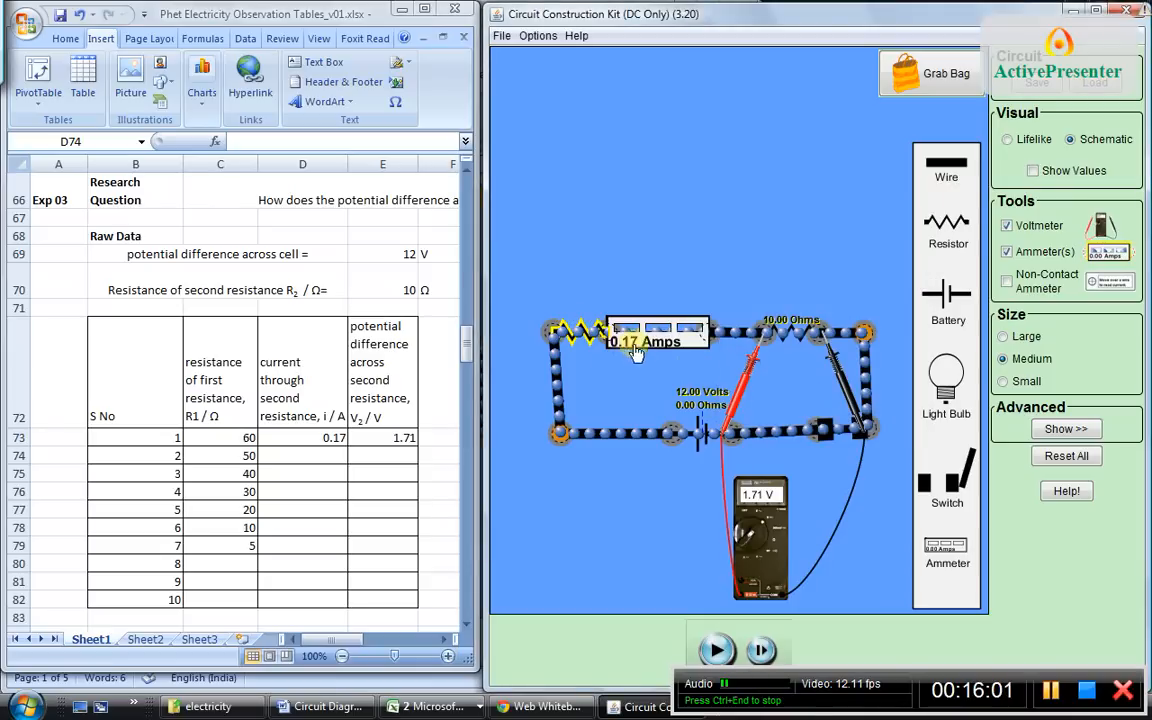
click(717, 650)
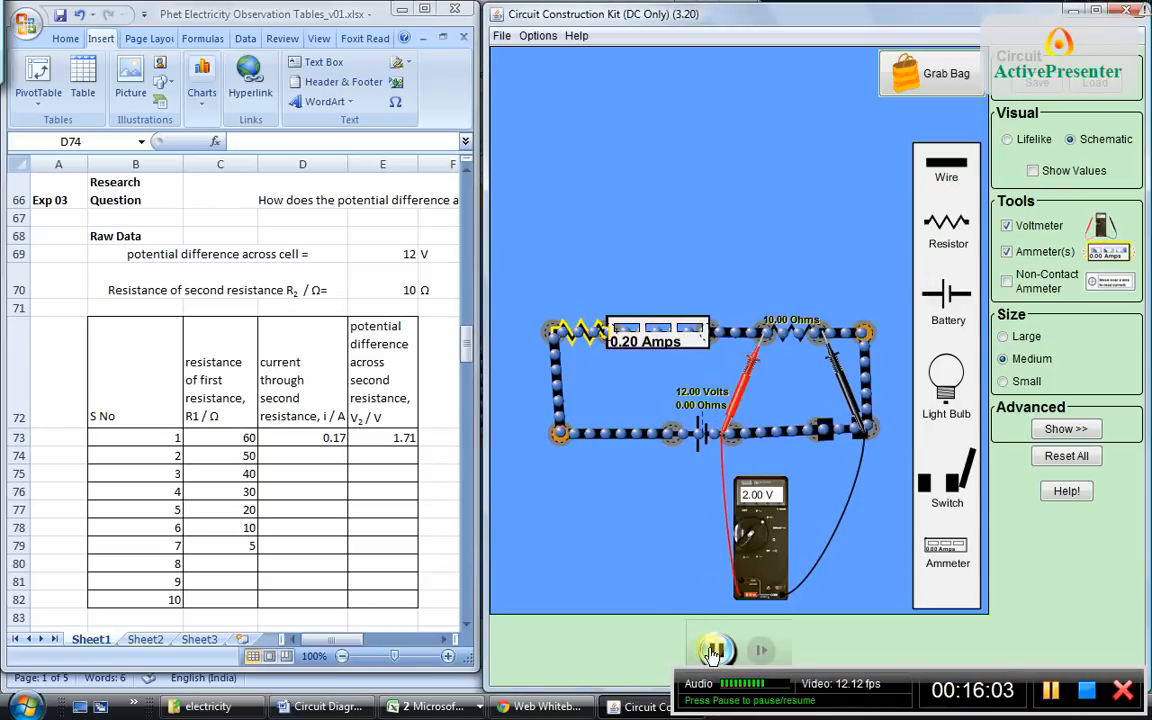
Record the 50-ohm readings in the table: current 0.20 in D74 and potential difference 2.00 in E74
double_click(322, 454)
text(0)
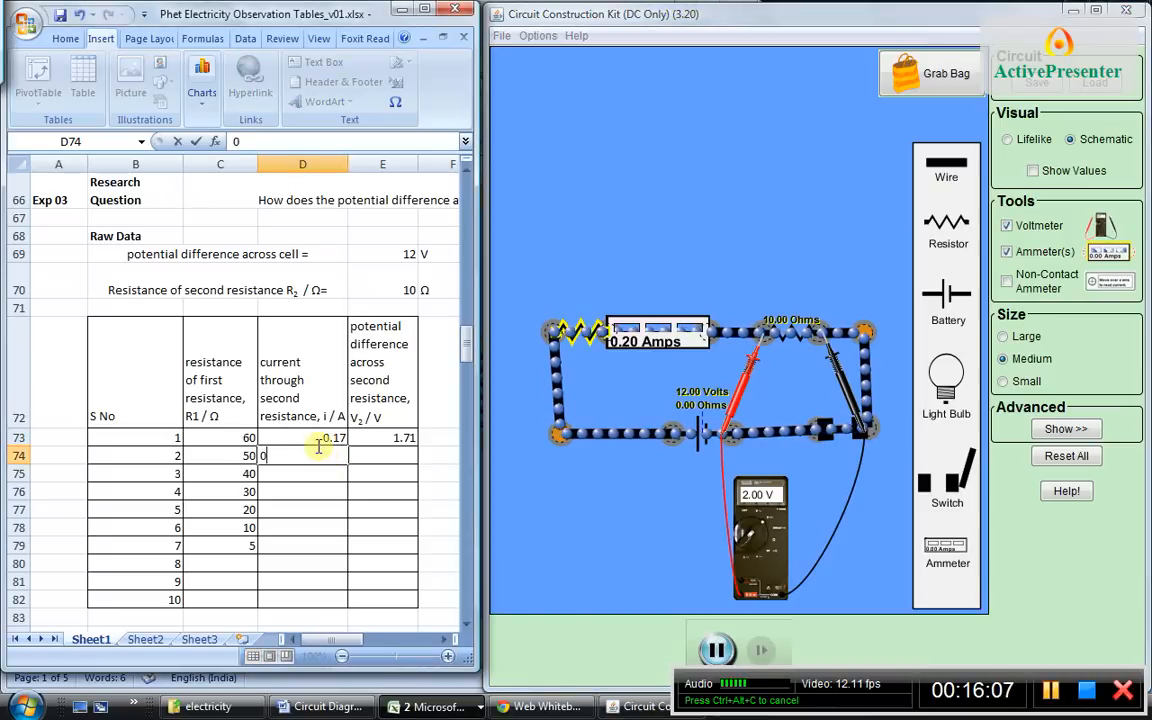
text(.20)
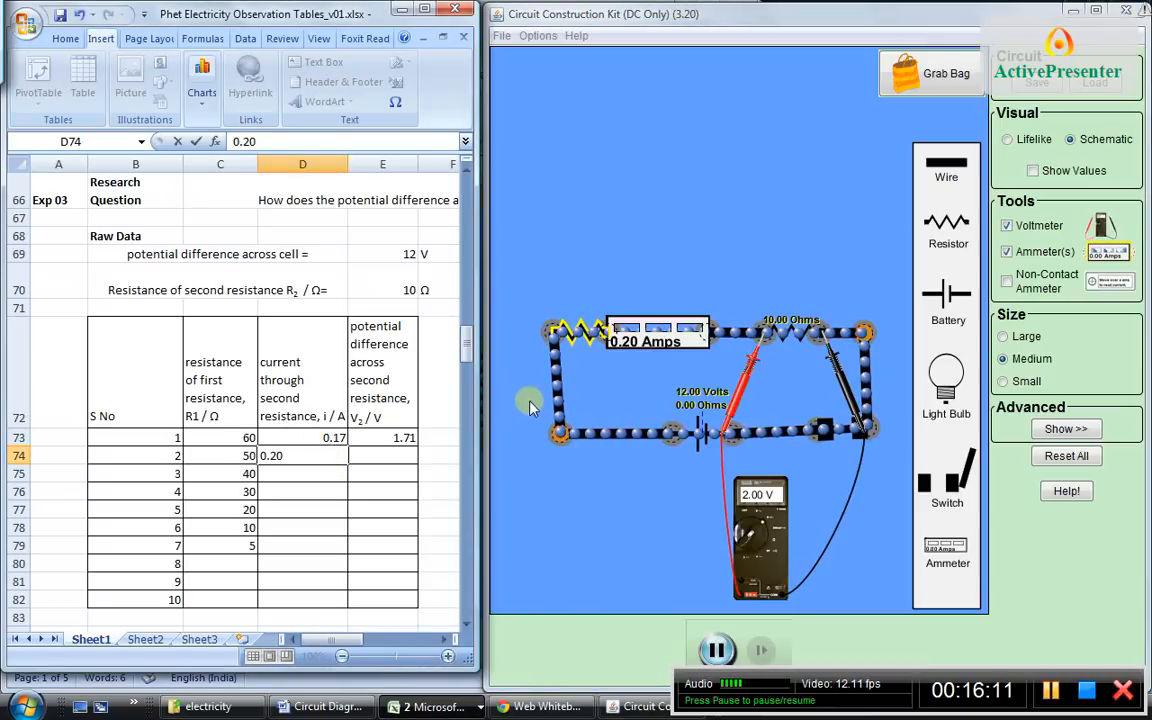
click(398, 456)
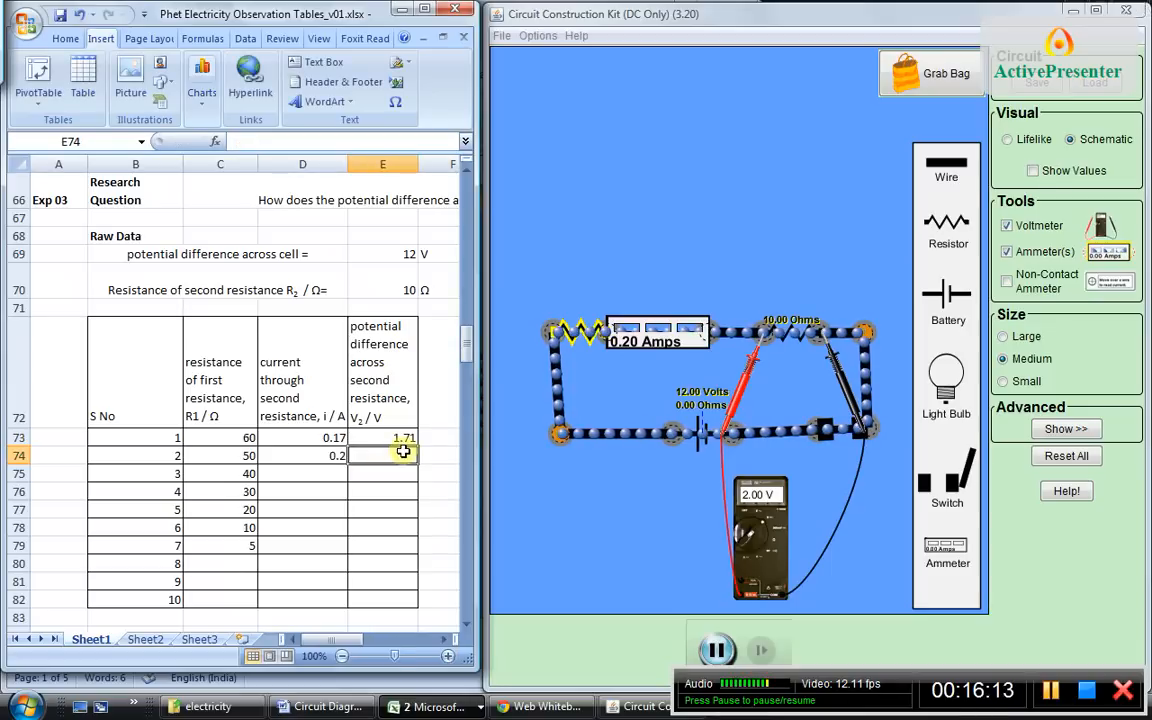
text(2)
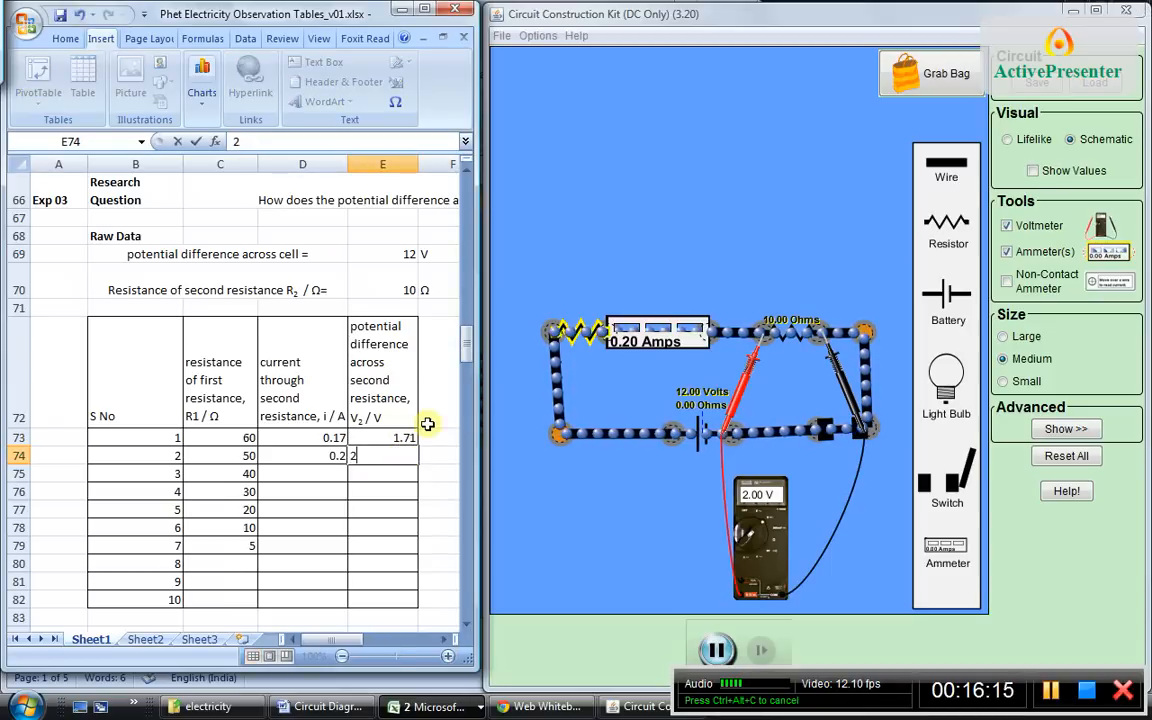
text(.00)
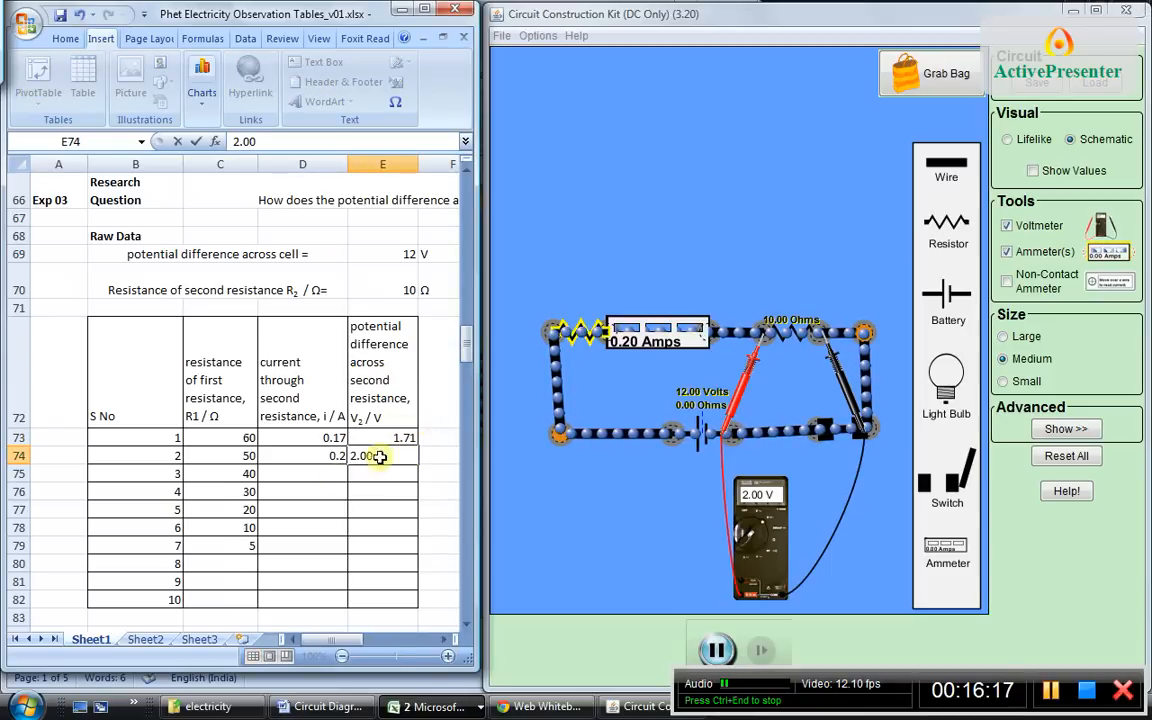
click(319, 470)
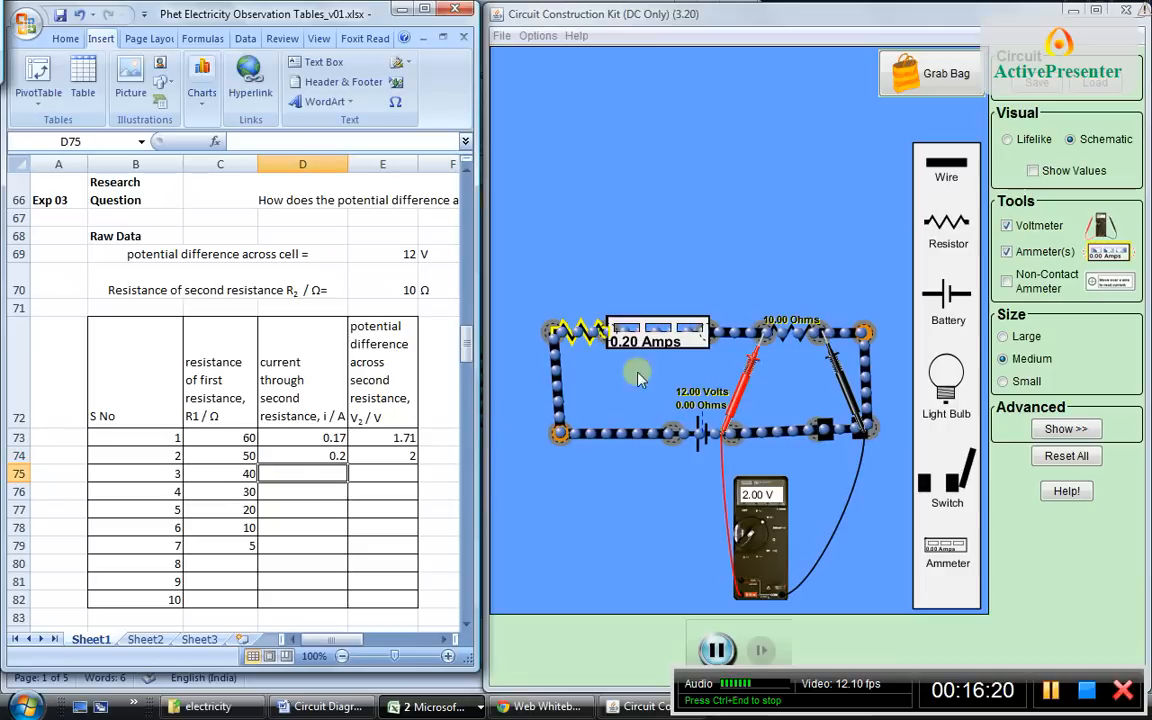
Pause the simulation and set the first resistor's resistance to 40 ohms
click(716, 650)
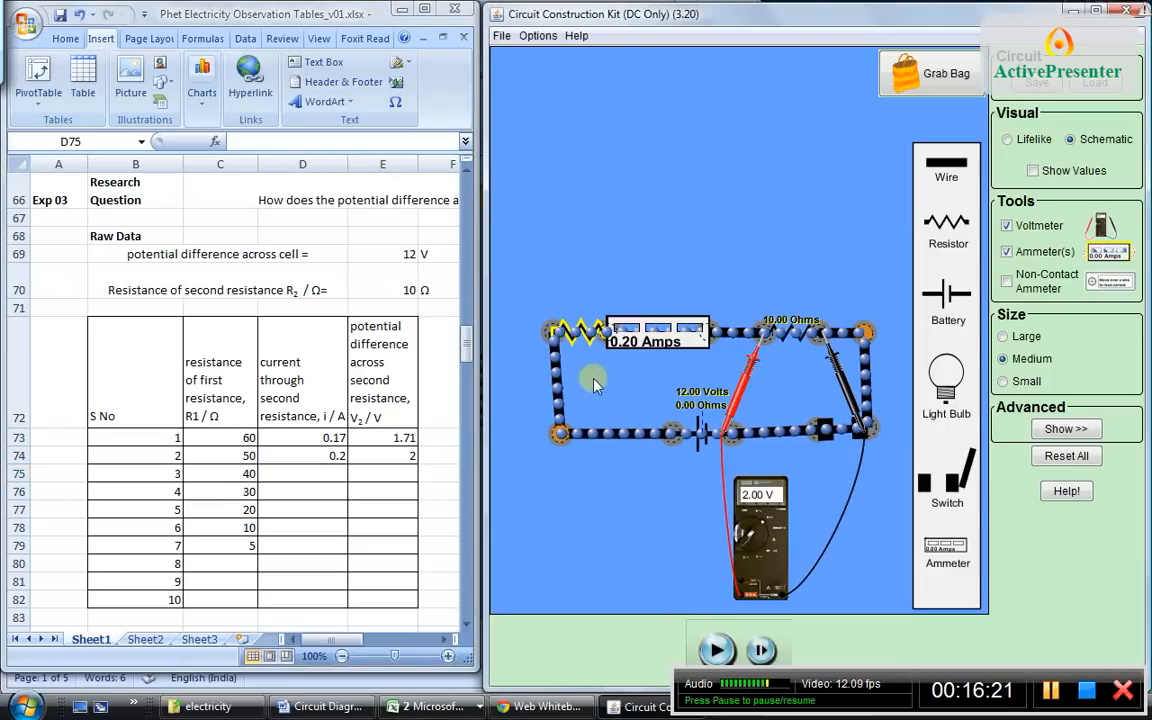
right_click(587, 343)
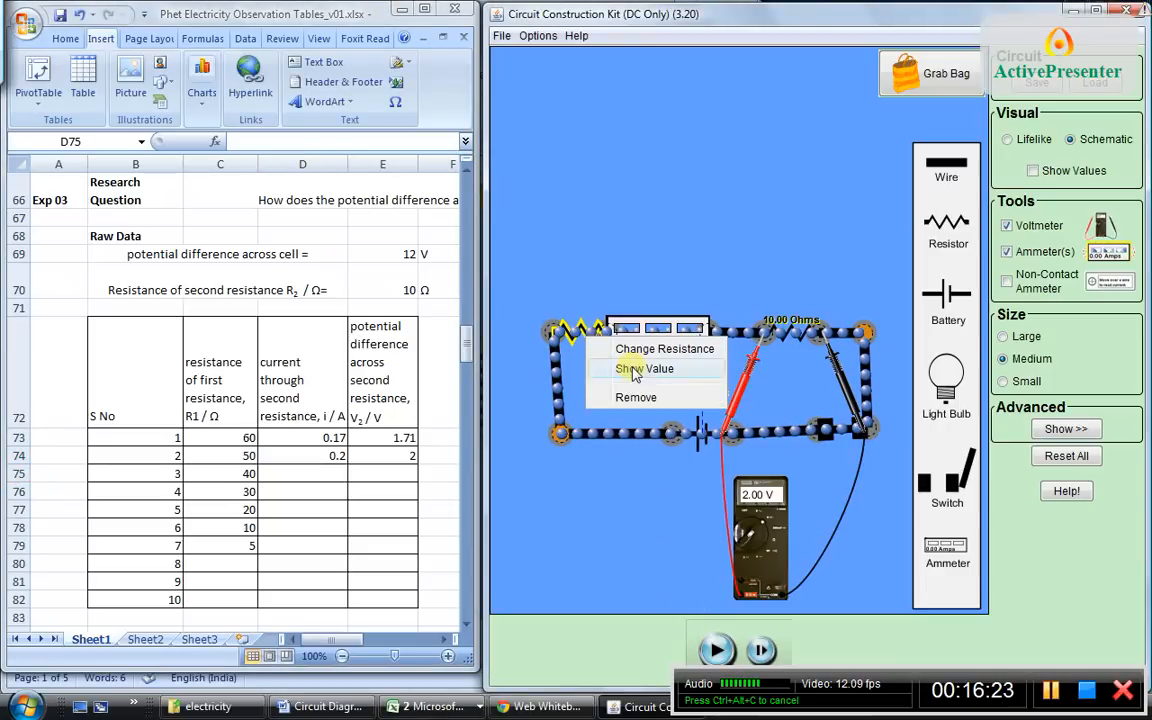
click(628, 350)
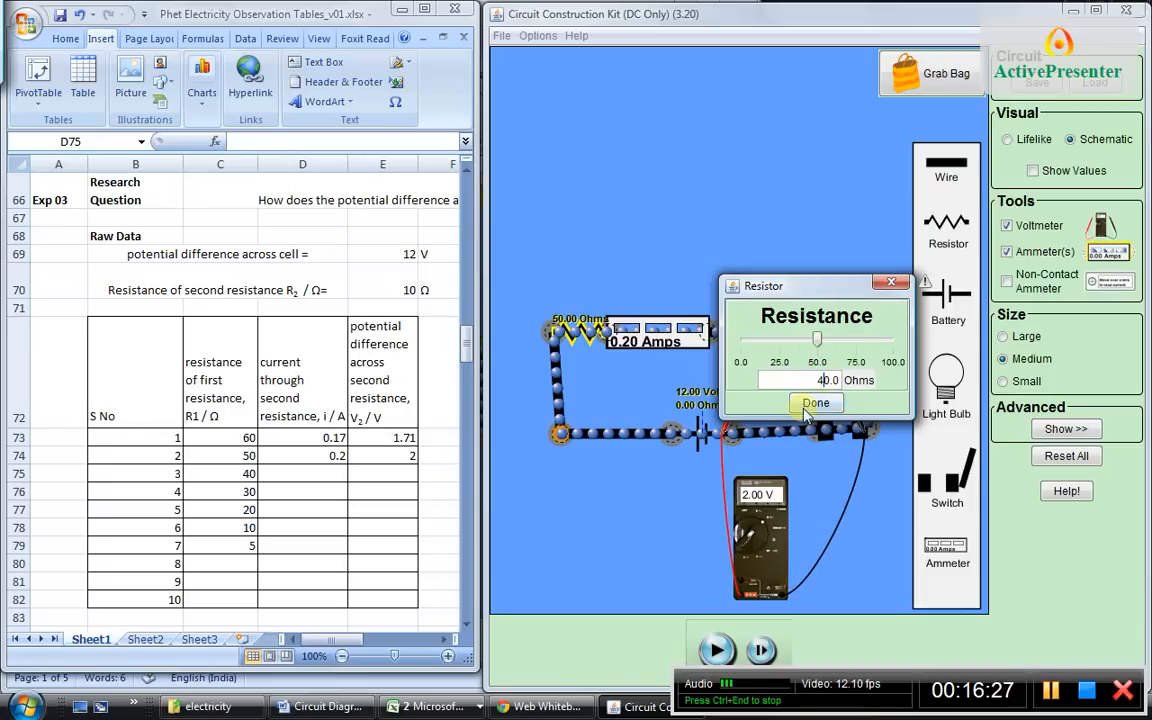
click(812, 404)
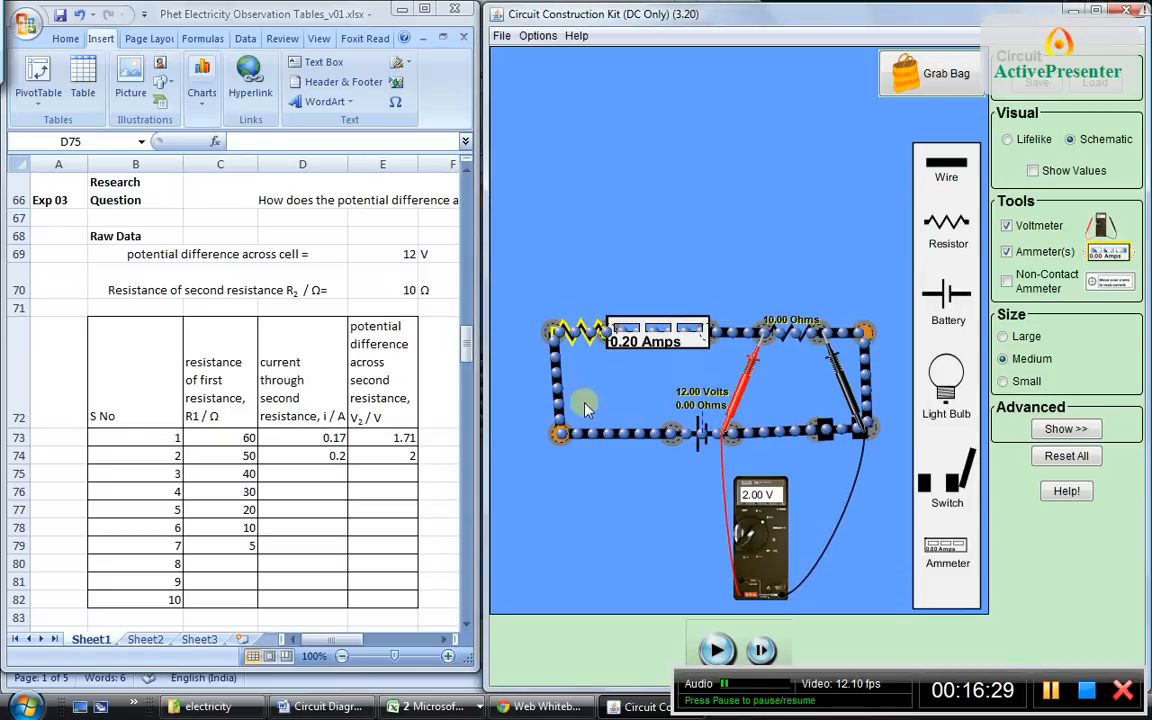
click(1050, 690)
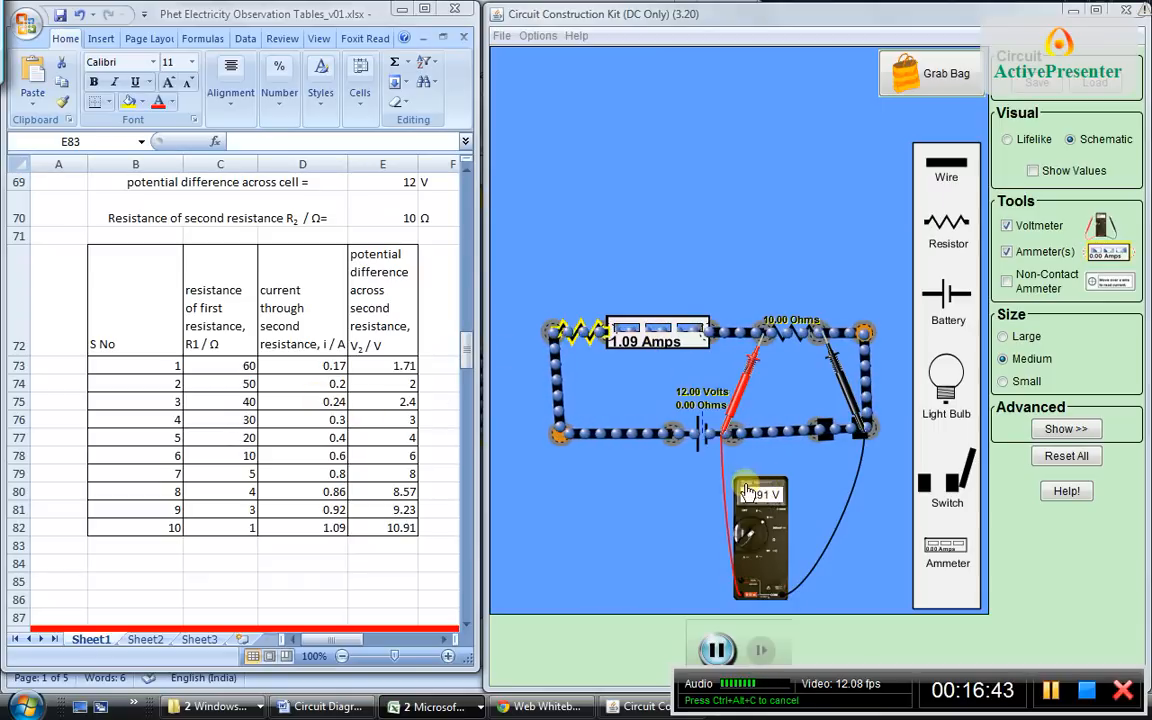
Pause the circuit simulation and switch to Excel, maximizing the workbook window
click(716, 650)
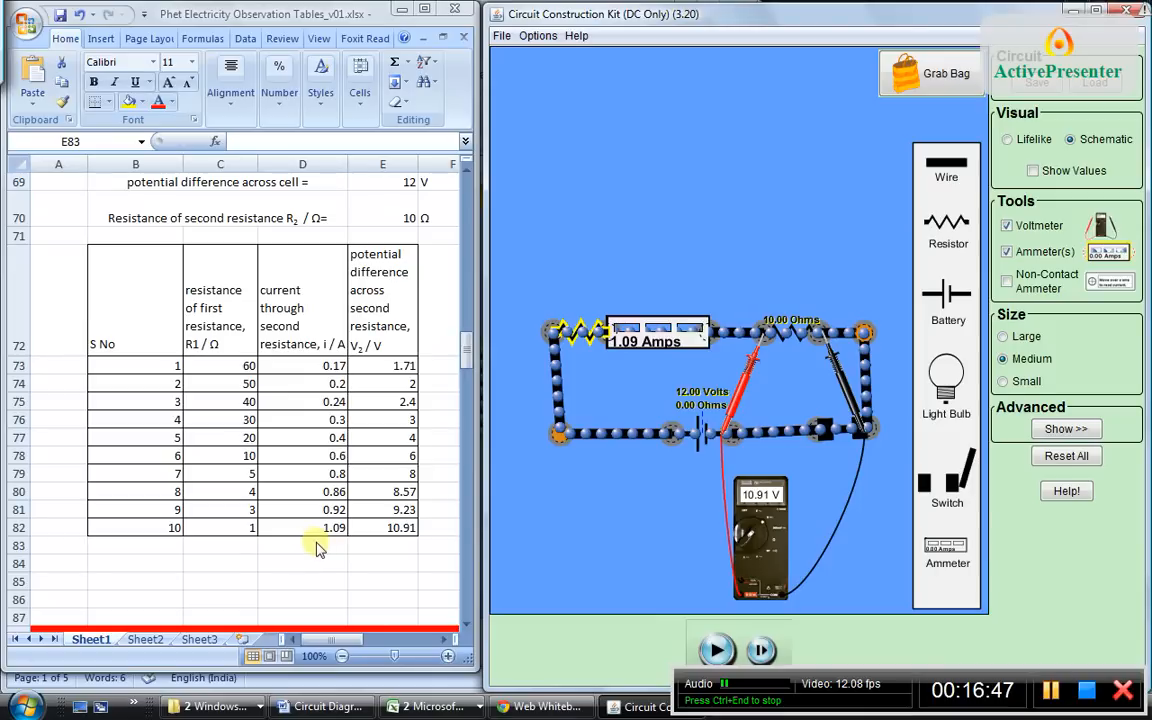
click(1050, 690)
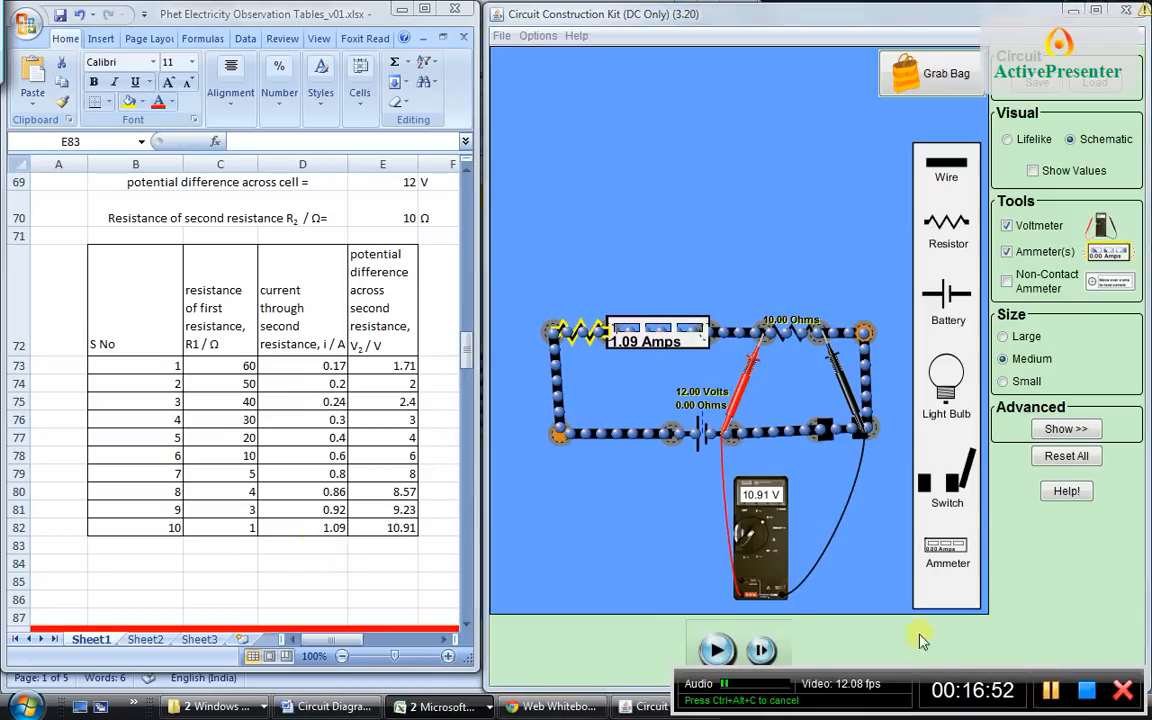
click(425, 11)
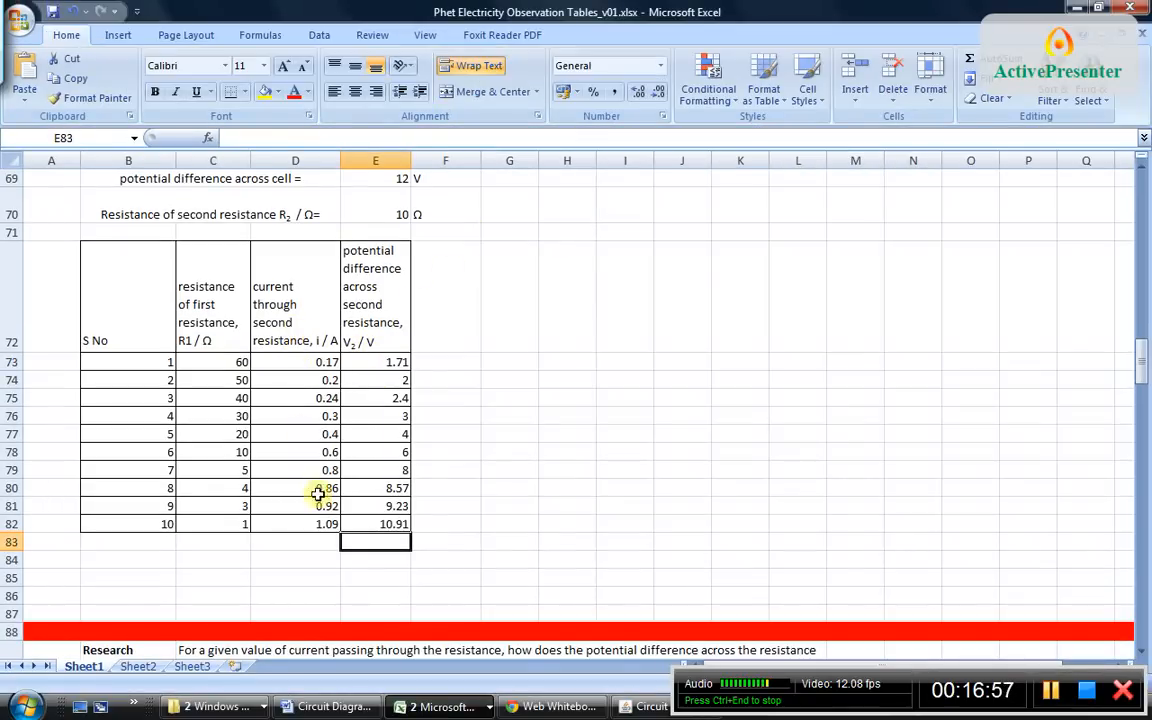
Format the current readings in D73:D82 as Number with two decimal places
click(331, 361)
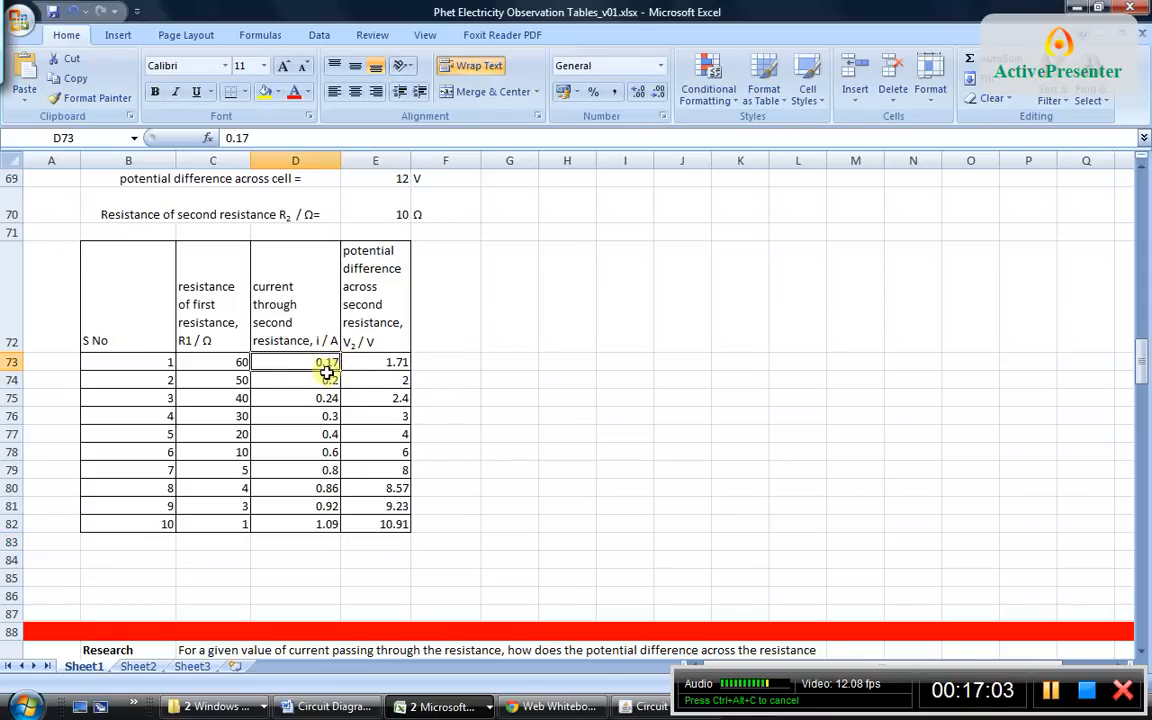
key(shift+Down)
key(shift+Down)
key(shift+Down)
key(shift+Down)
key(shift+Down)
key(shift+Down)
key(shift+Down)
key(shift+Down)
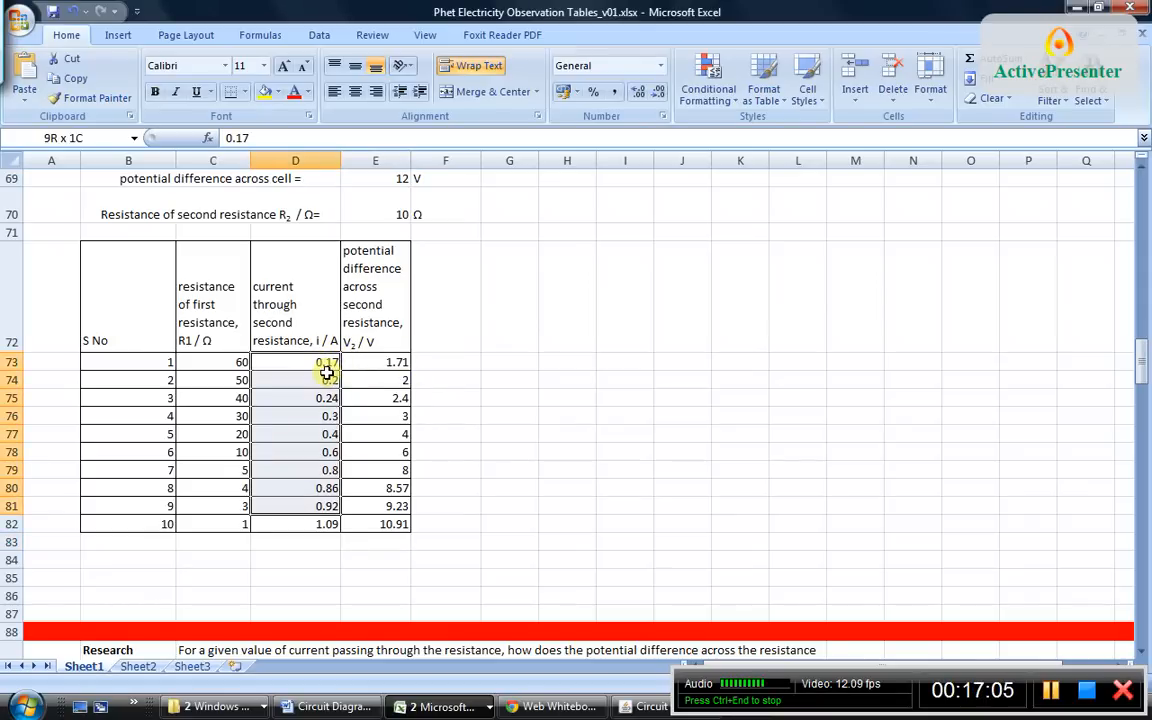
key(shift+Down)
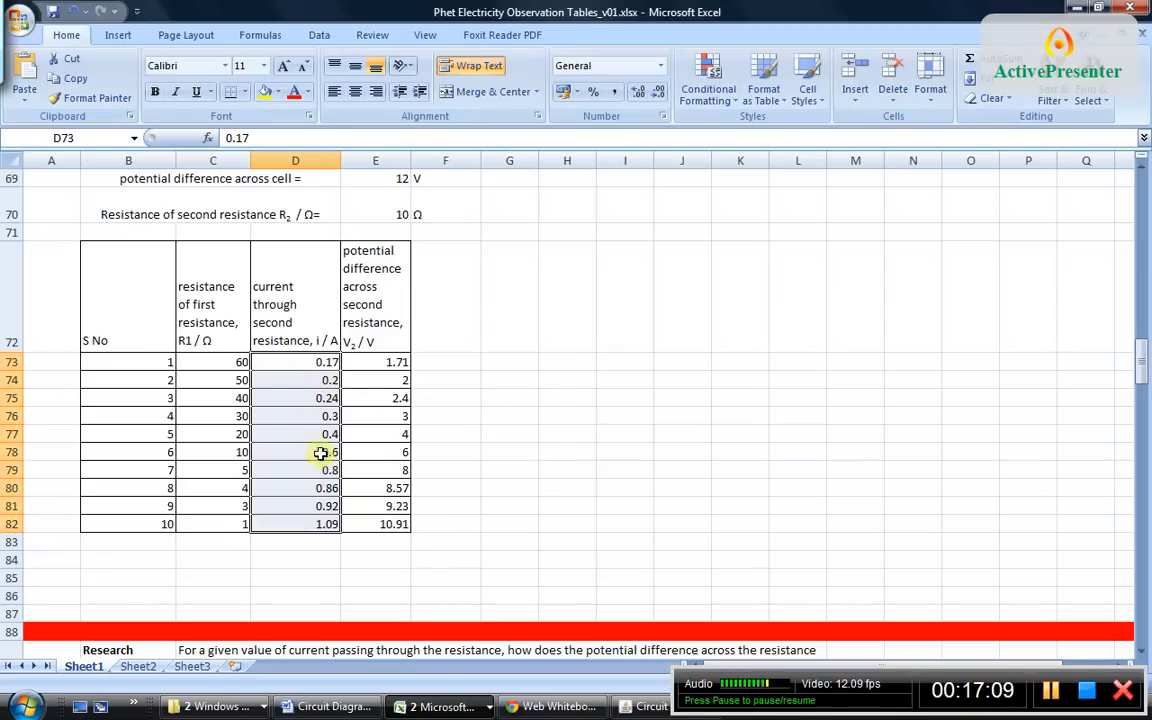
right_click(311, 376)
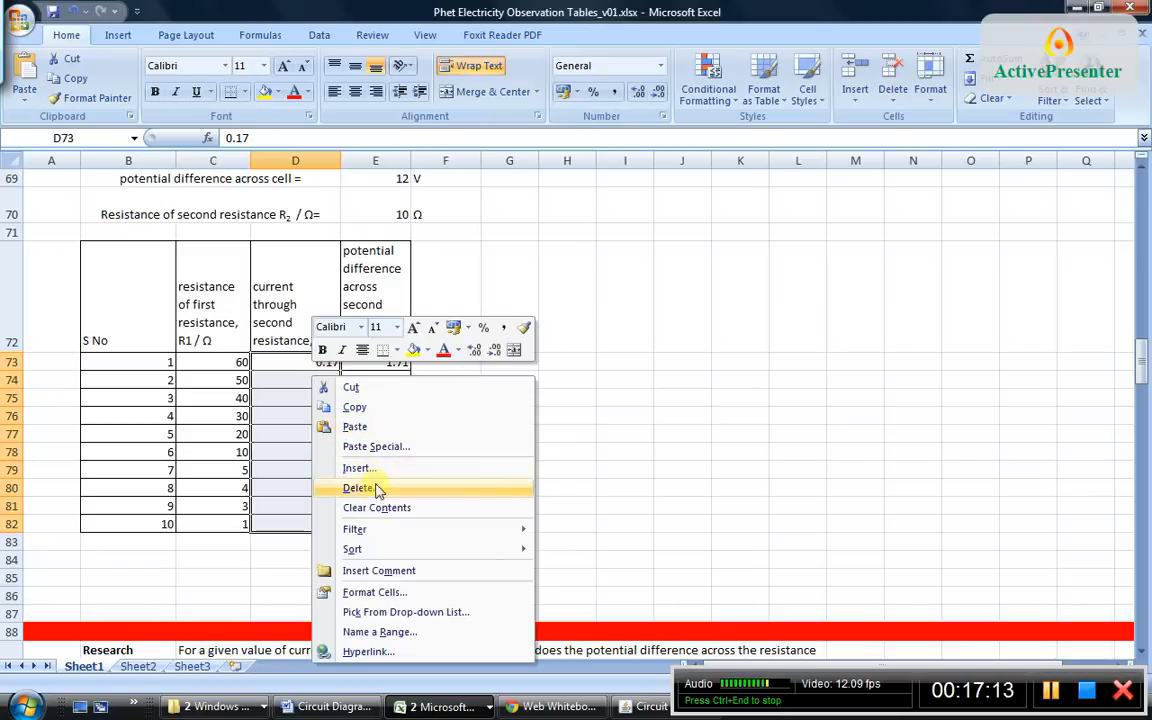
click(370, 592)
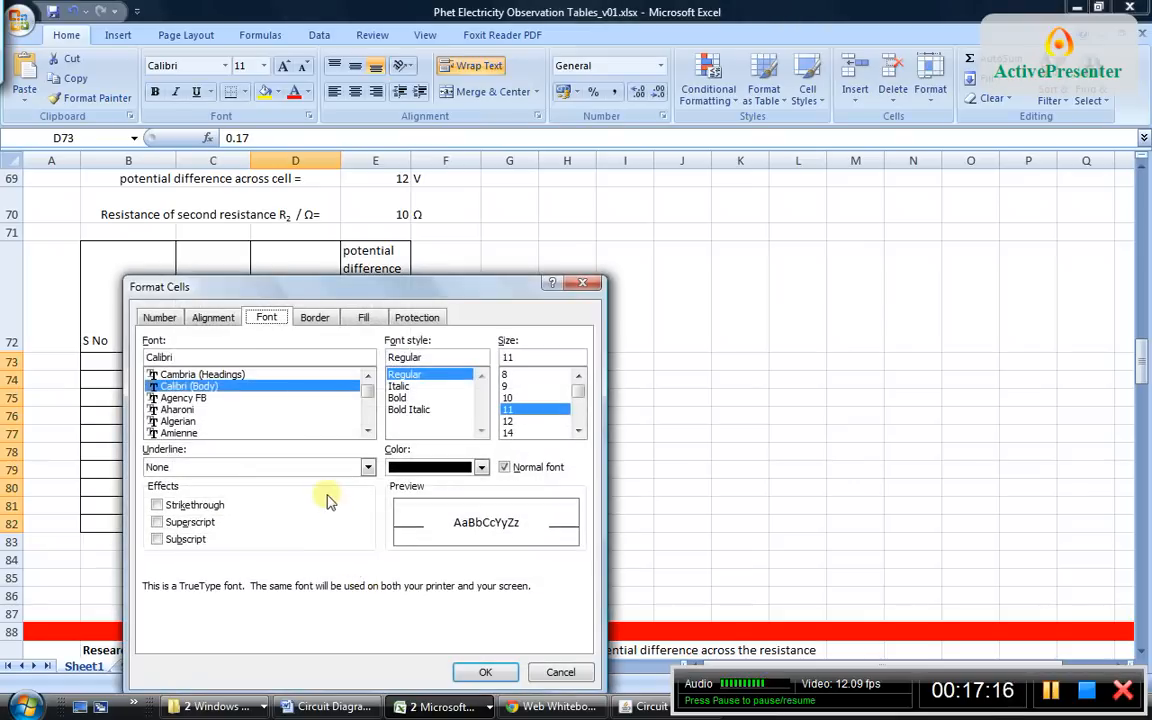
click(160, 318)
click(162, 368)
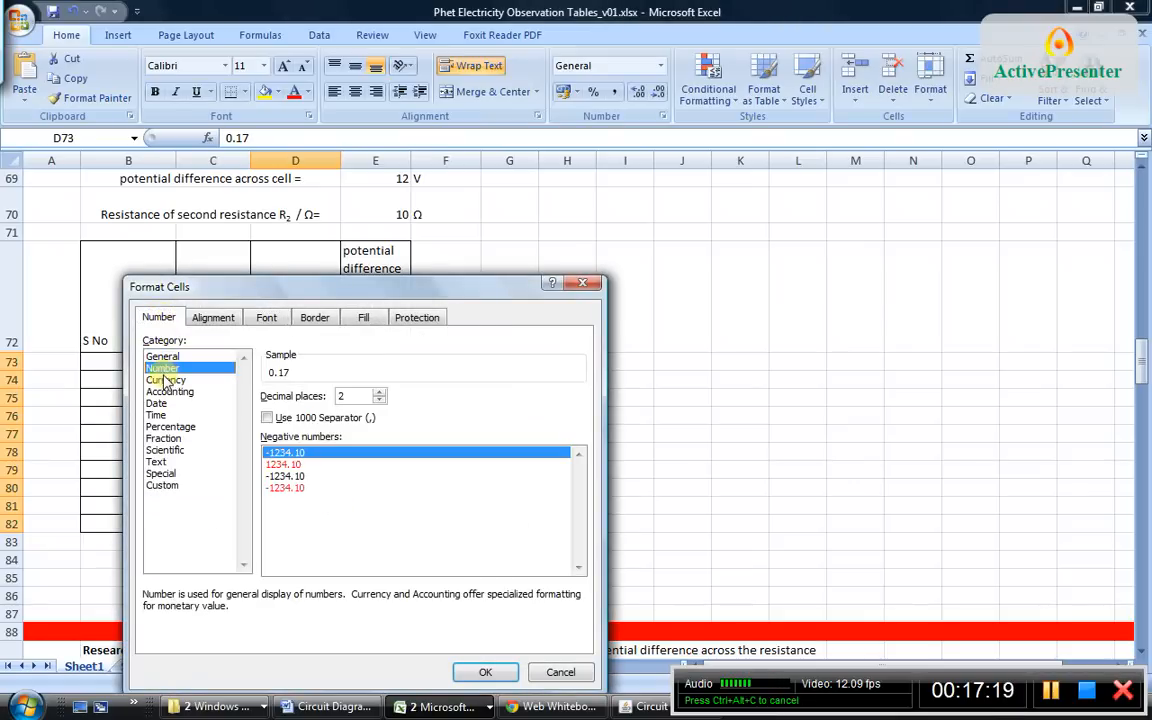
click(490, 671)
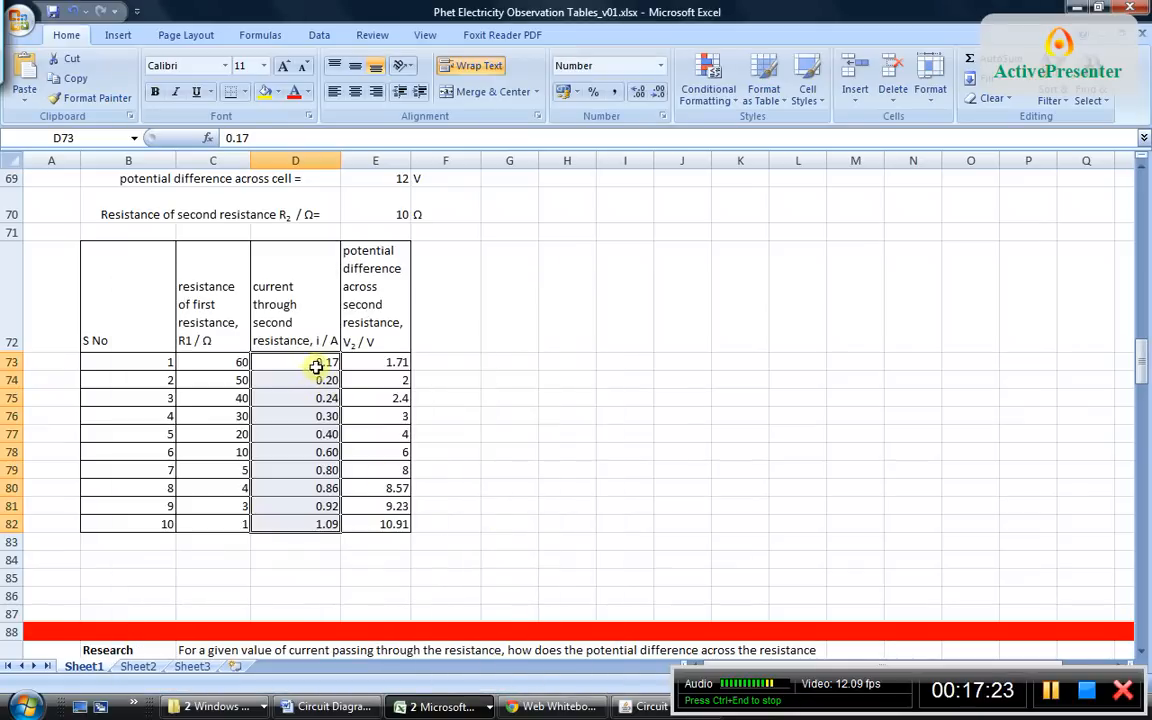
Format the potential difference readings in E73:E82 as Number with two decimal places
click(380, 364)
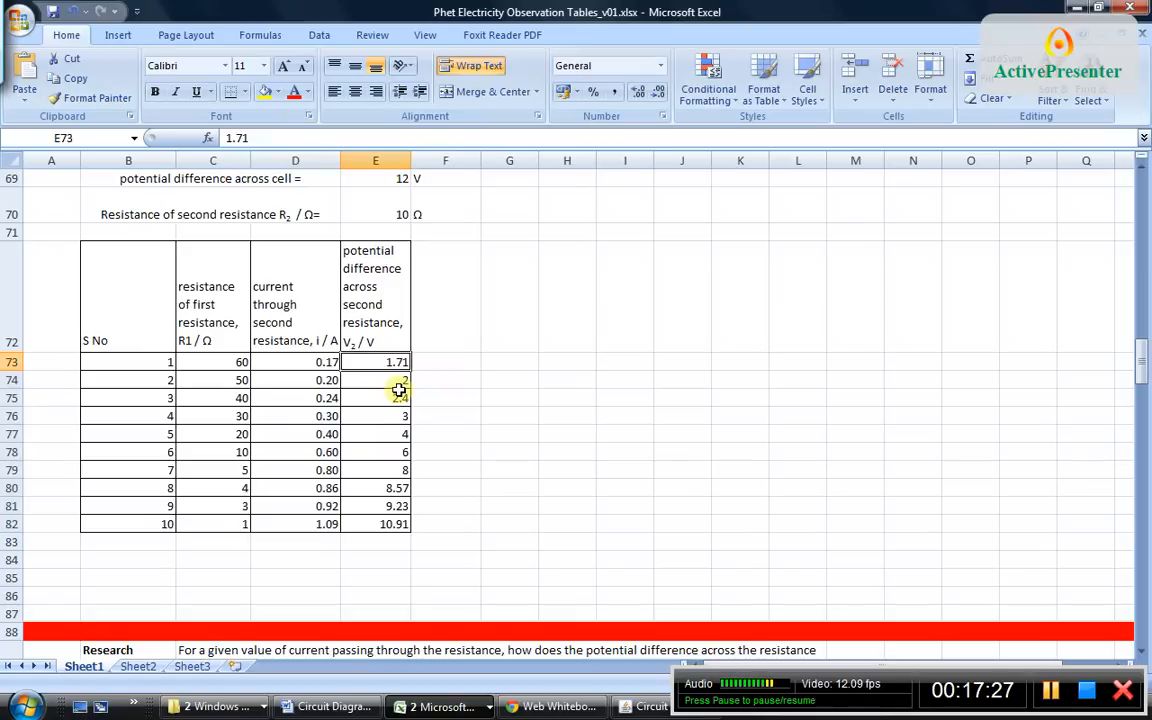
key(shift+Down)
key(shift+Down)
key(shift+Down)
key(shift+Down)
key(shift+Down)
key(shift+Down)
key(shift+Down)
key(shift+Down)
key(shift+Down)
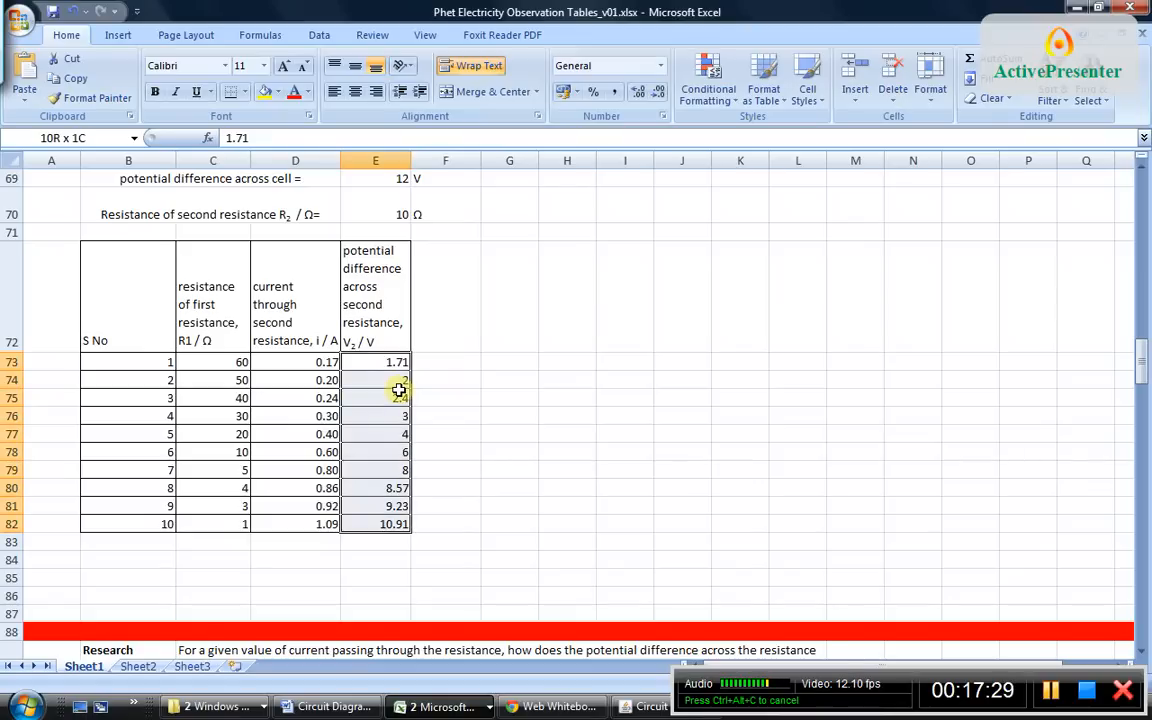
right_click(393, 415)
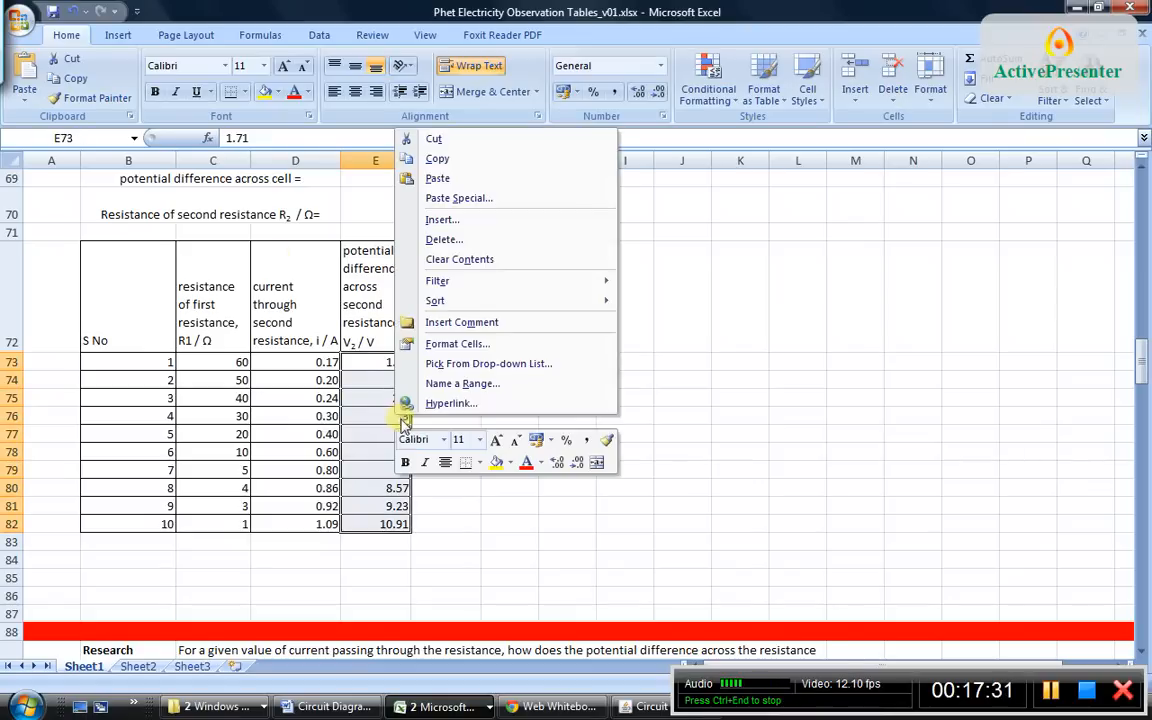
click(460, 345)
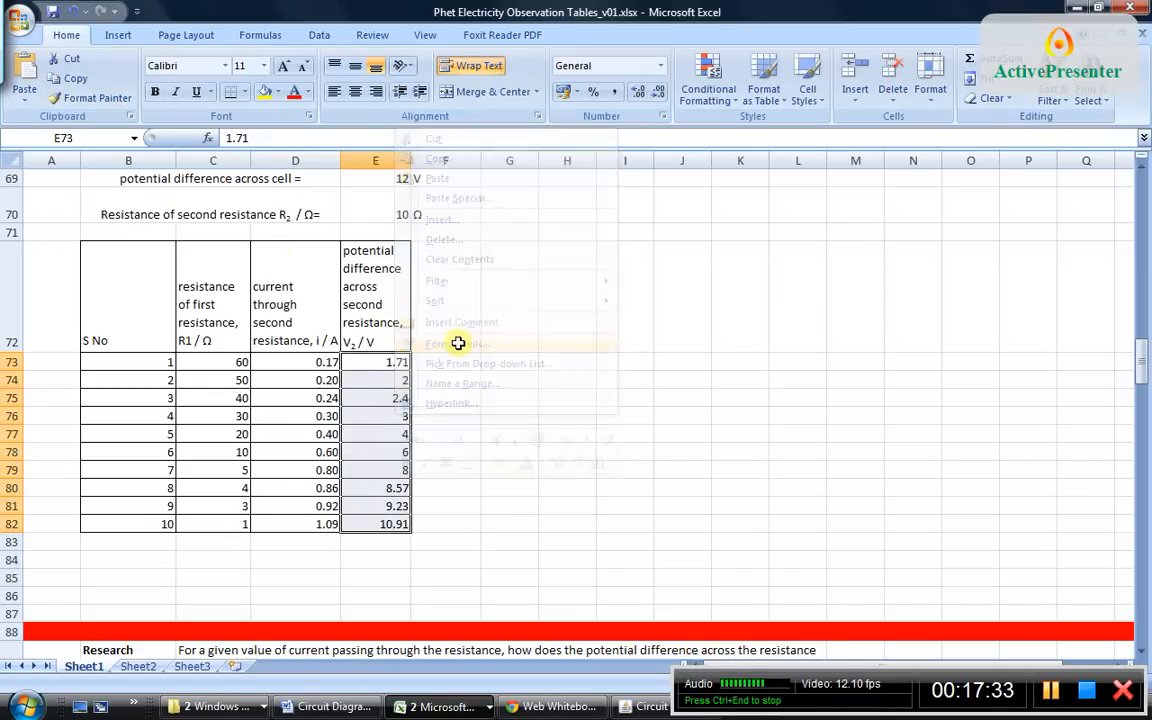
click(252, 216)
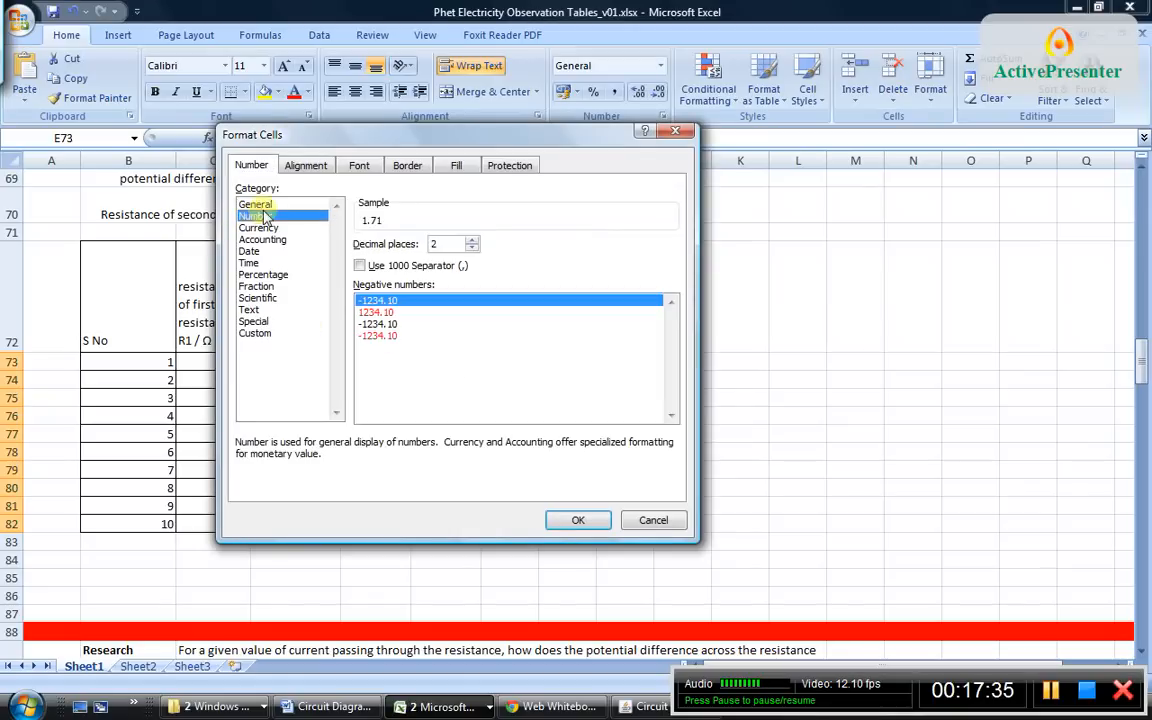
click(578, 519)
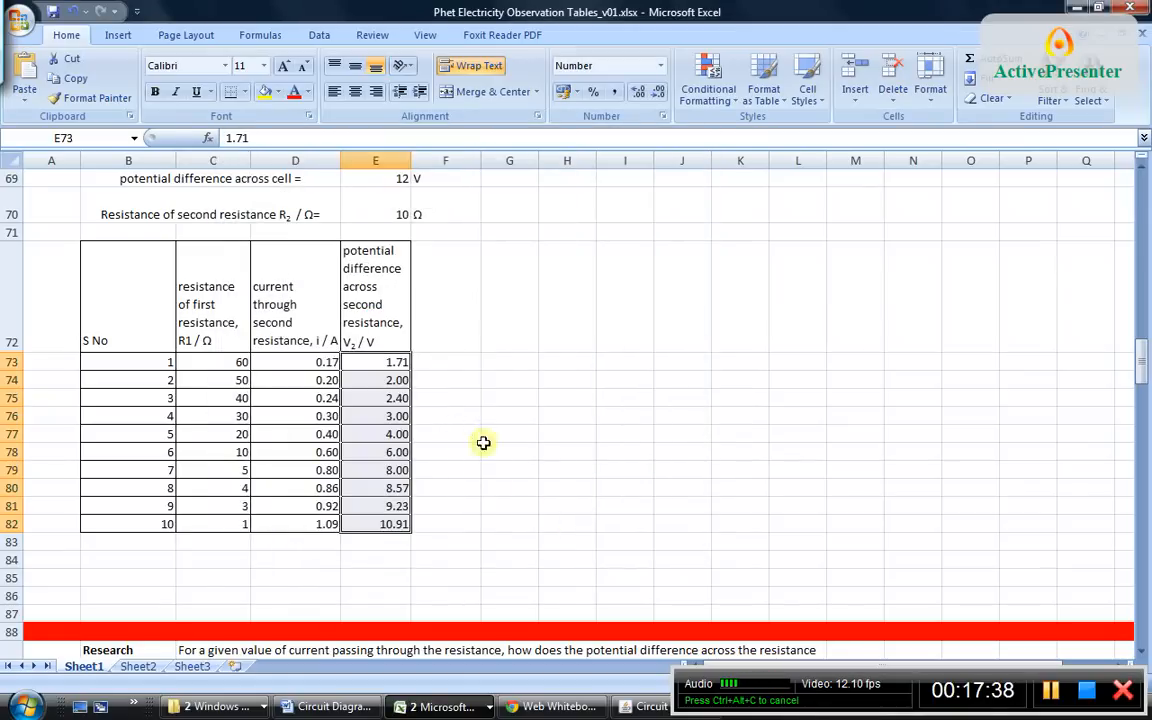
Insert a markers-only scatter chart from the current and potential difference data in D73:E82 and place it beside the table
click(318, 362)
key(shift+Right)
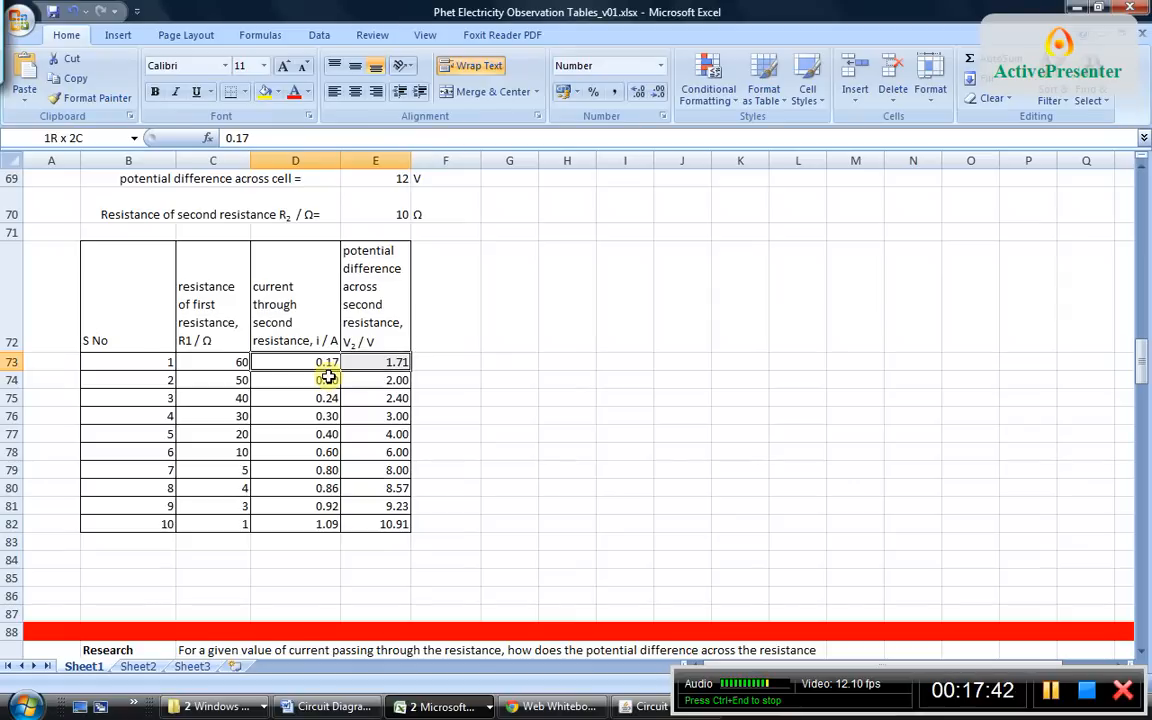
key(shift+Down)
key(shift+Down)
key(shift+Down)
key(shift+Down)
key(shift+Down)
key(shift+Down)
key(shift+Down)
key(shift+Down)
key(shift+Down)
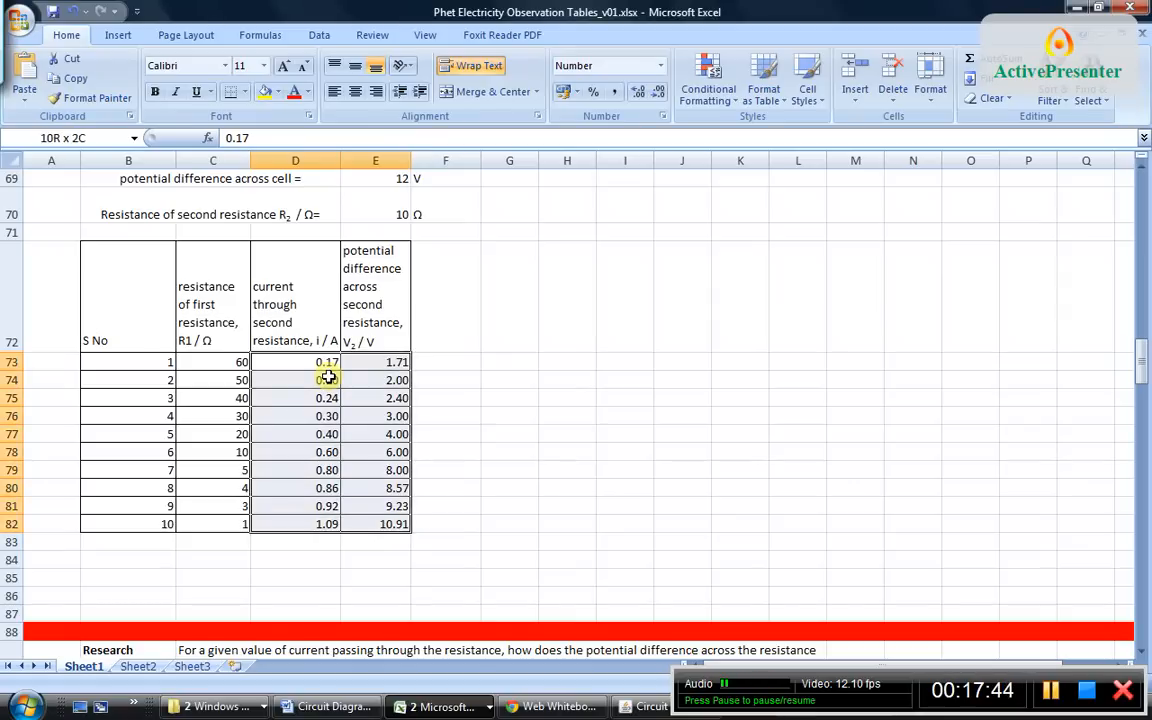
click(118, 36)
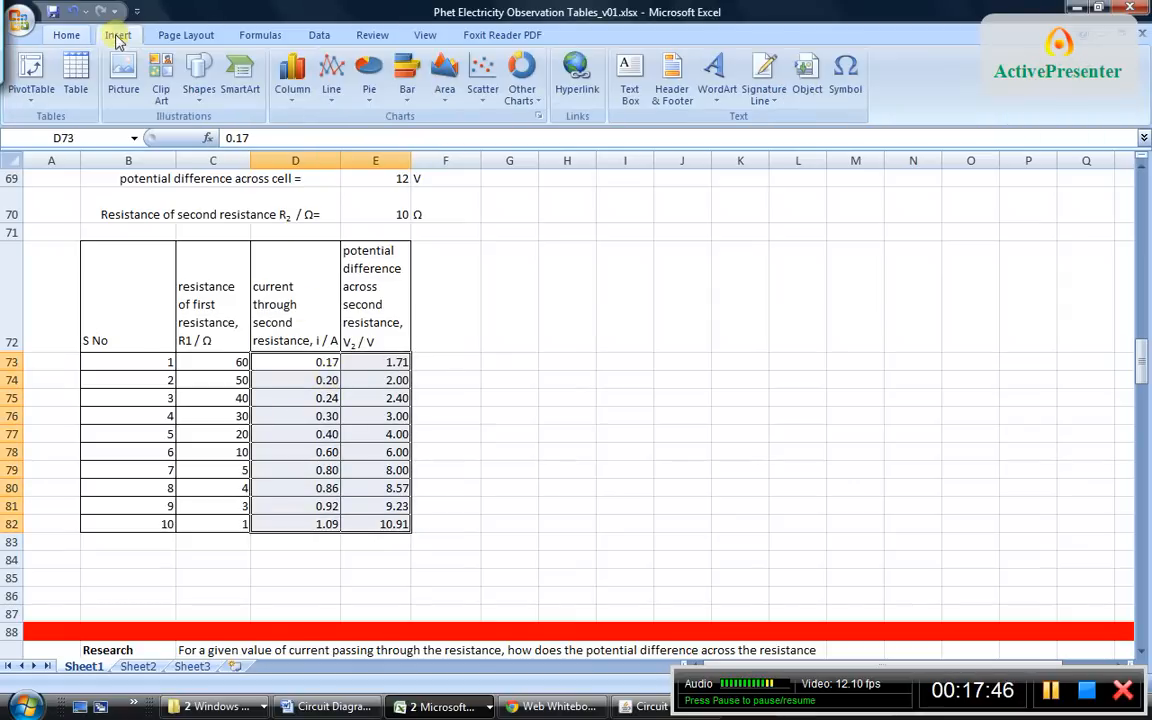
click(482, 75)
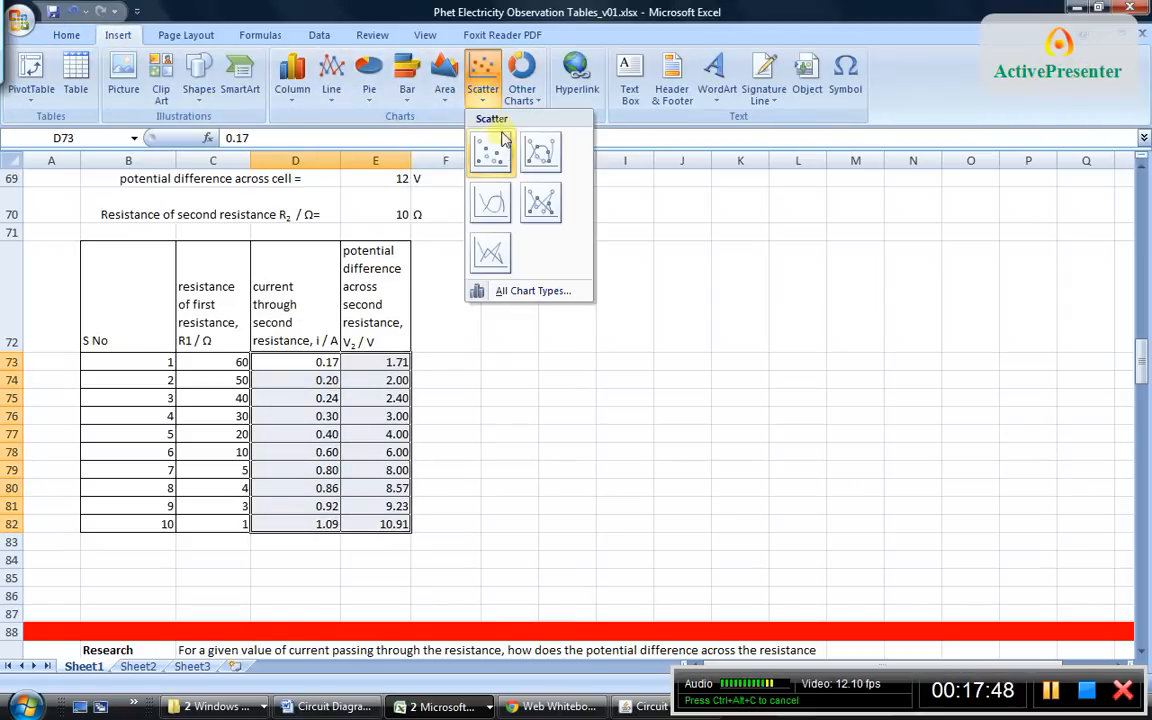
click(491, 160)
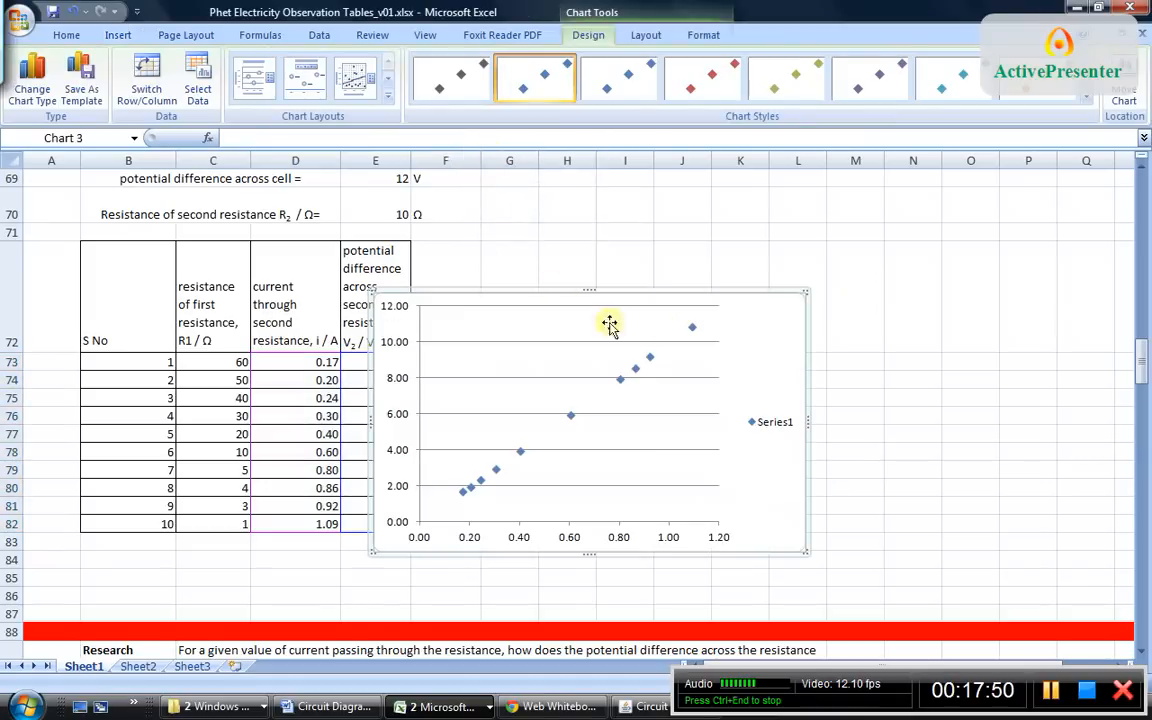
drag(755, 317, 872, 245)
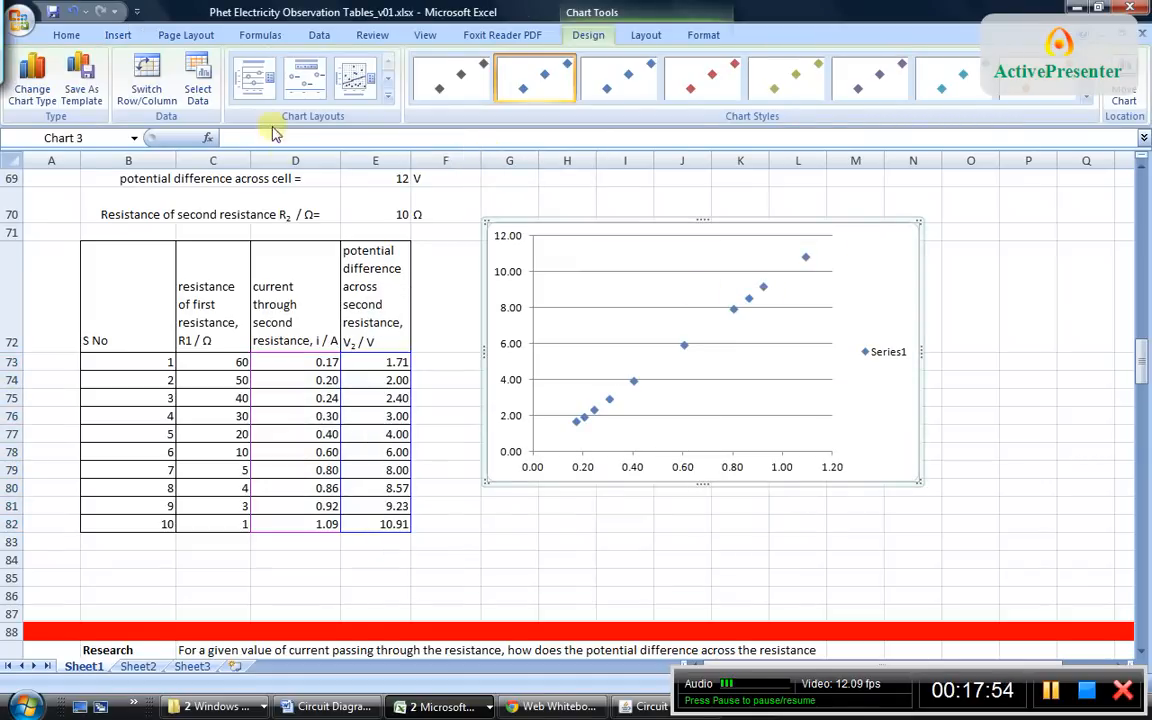
Add a title above the scatter chart and enter "Potential difference V vs current through resistance" as its text
click(645, 34)
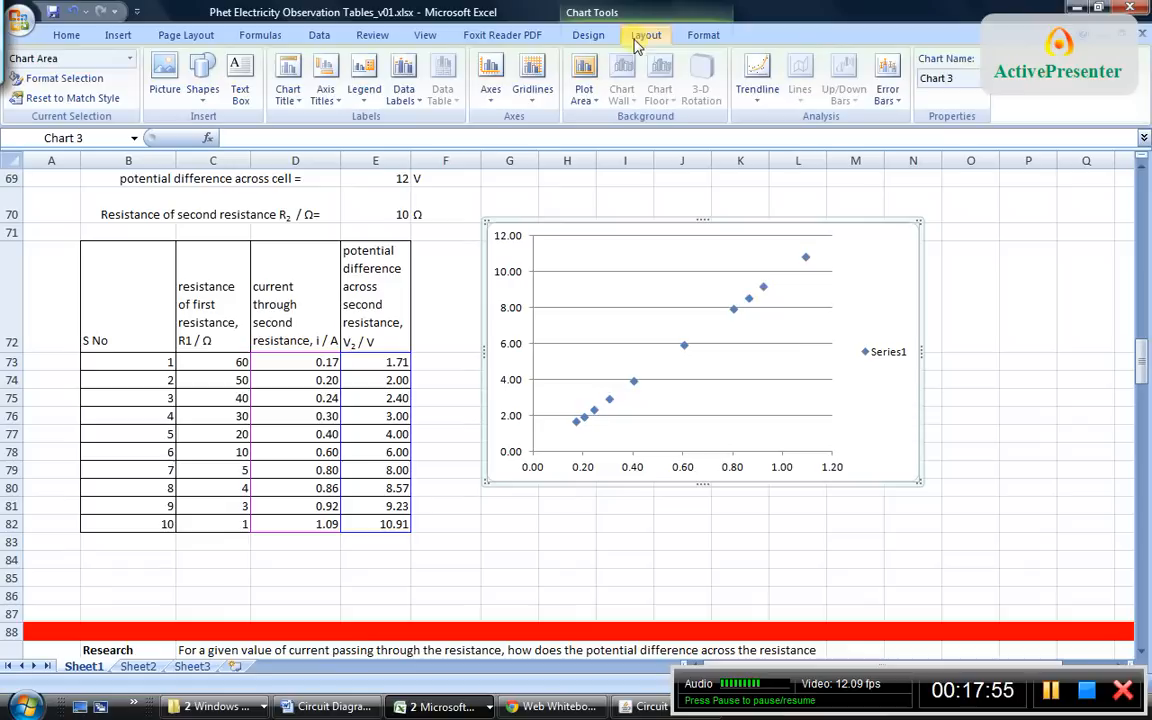
click(290, 88)
click(314, 206)
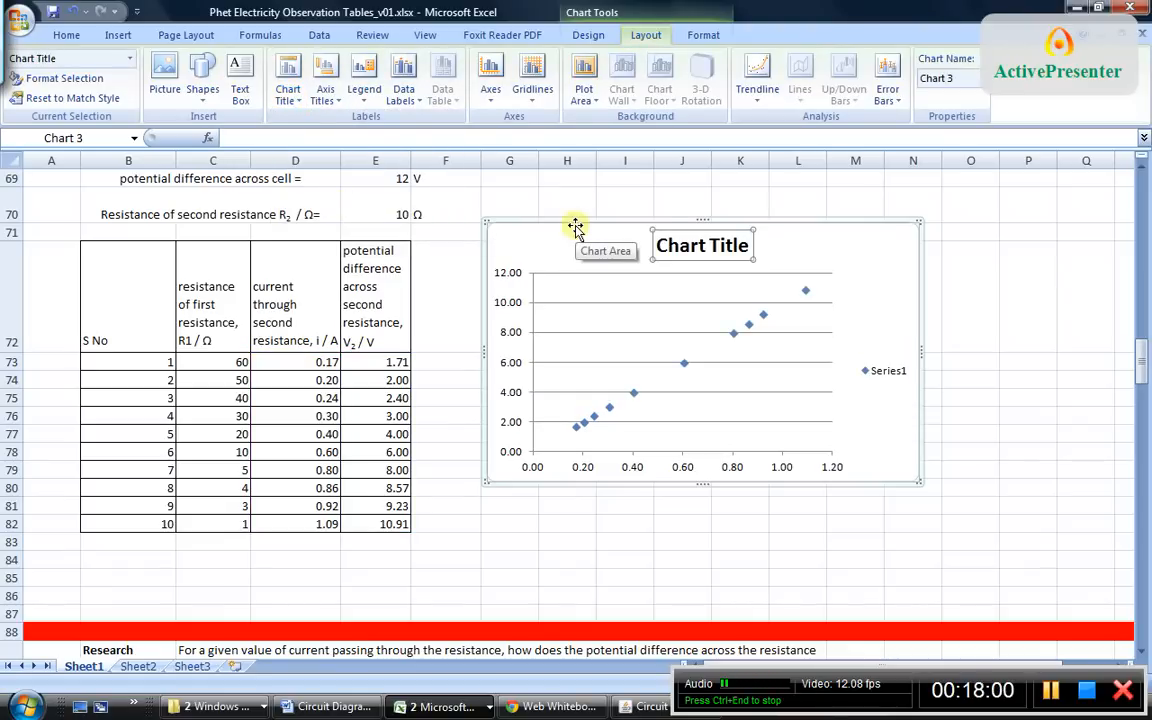
text(Potential diff)
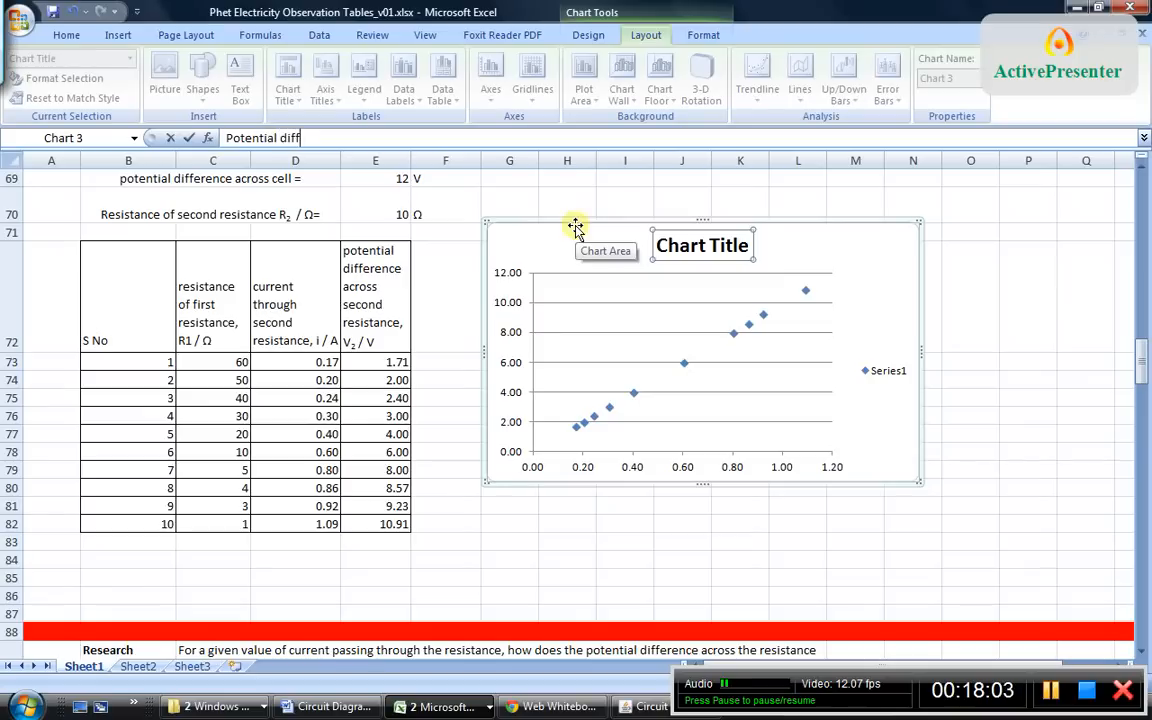
text(erence)
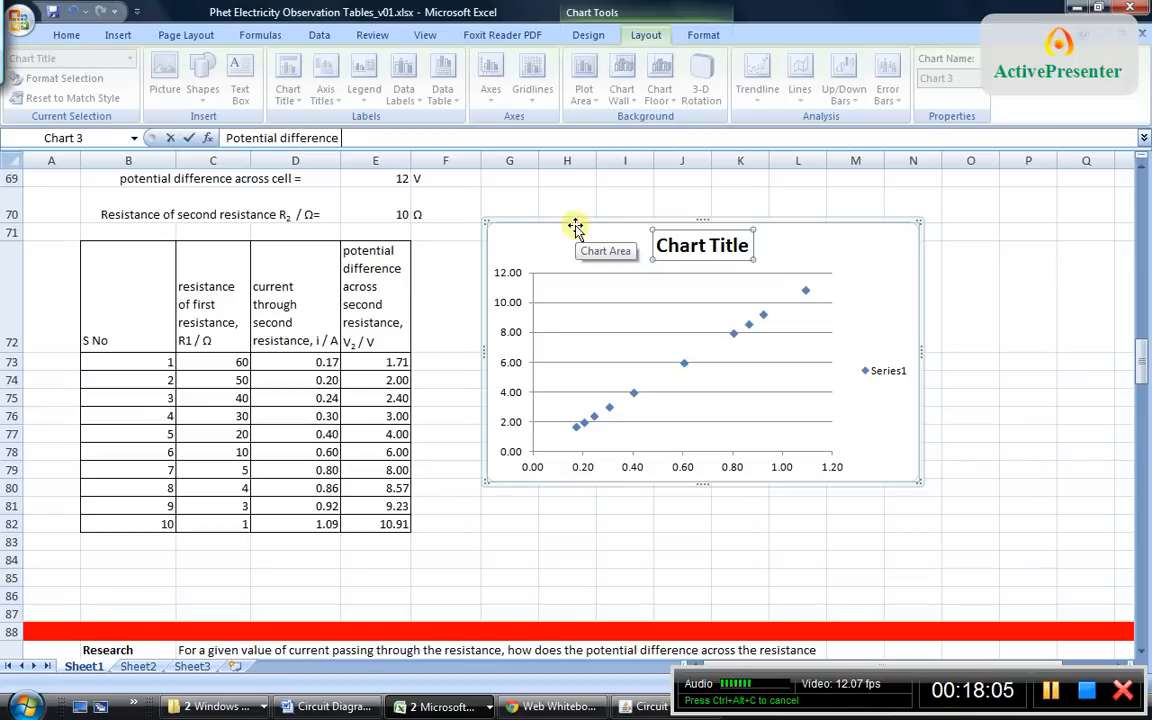
text( V vs current)
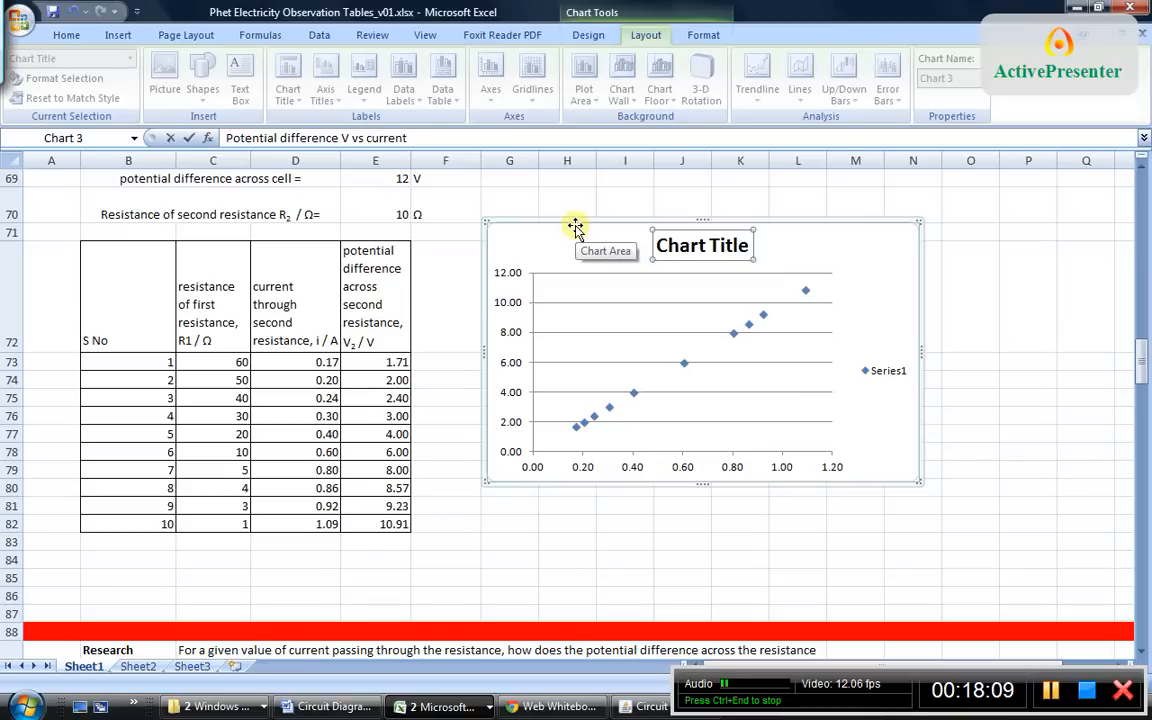
text( through resistance)
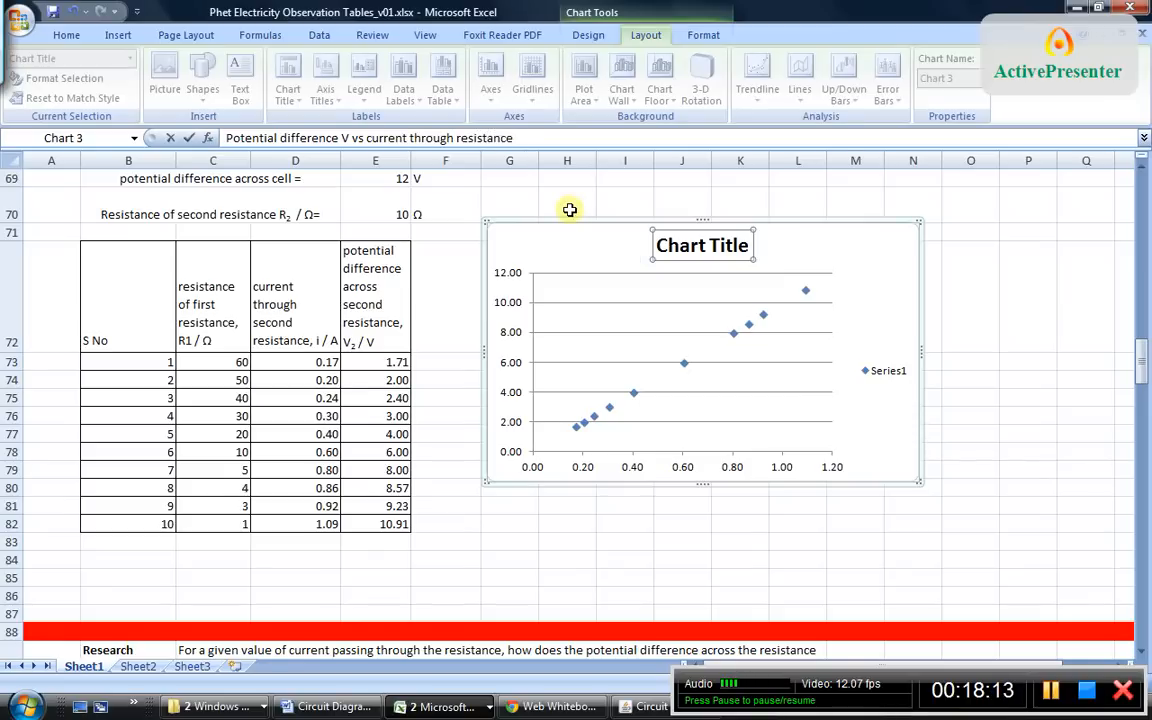
Shorten the scatter chart's title text to "V vs I"
key(BackSpace)
key(BackSpace)
key(BackSpace)
key(BackSpace)
key(BackSpace)
key(BackSpace)
key(BackSpace)
key(BackSpace)
key(BackSpace)
key(BackSpace)
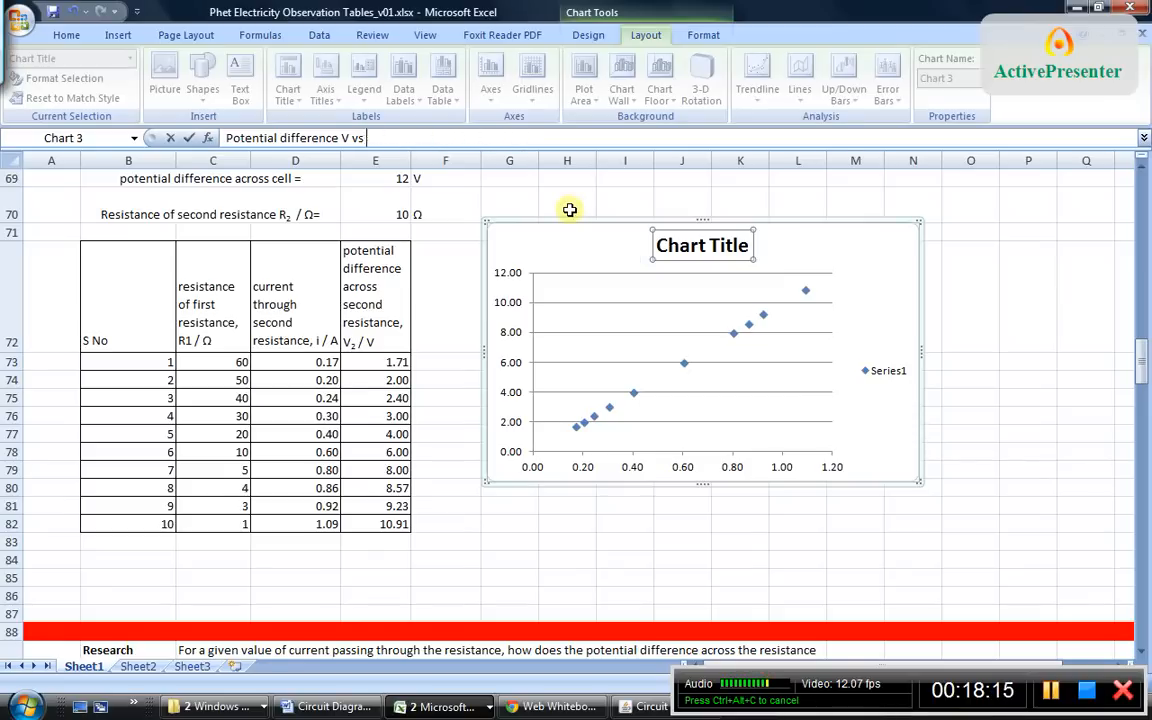
key(BackSpace)
key(BackSpace)
key(BackSpace)
key(BackSpace)
key(BackSpace)
key(BackSpace)
key(BackSpace)
key(BackSpace)
key(BackSpace)
key(BackSpace)
key(BackSpace)
key(BackSpace)
key(BackSpace)
key(BackSpace)
key(BackSpace)
key(BackSpace)
key(BackSpace)
key(BackSpace)
key(BackSpace)
key(BackSpace)
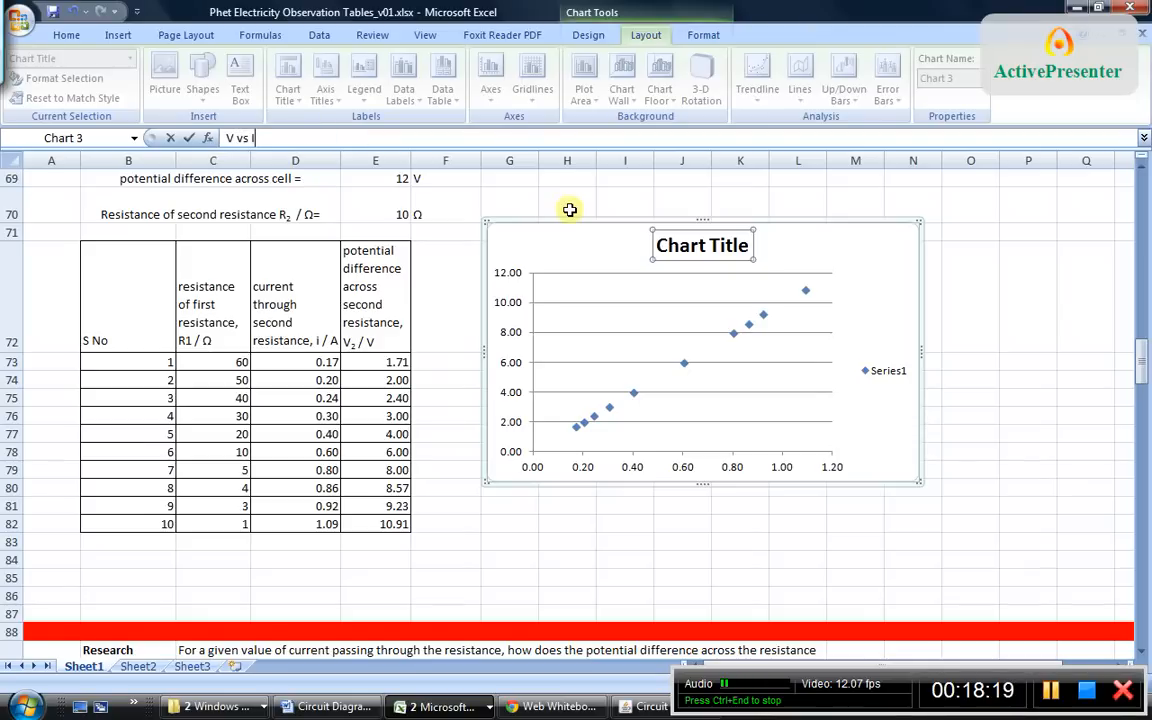
key(Return)
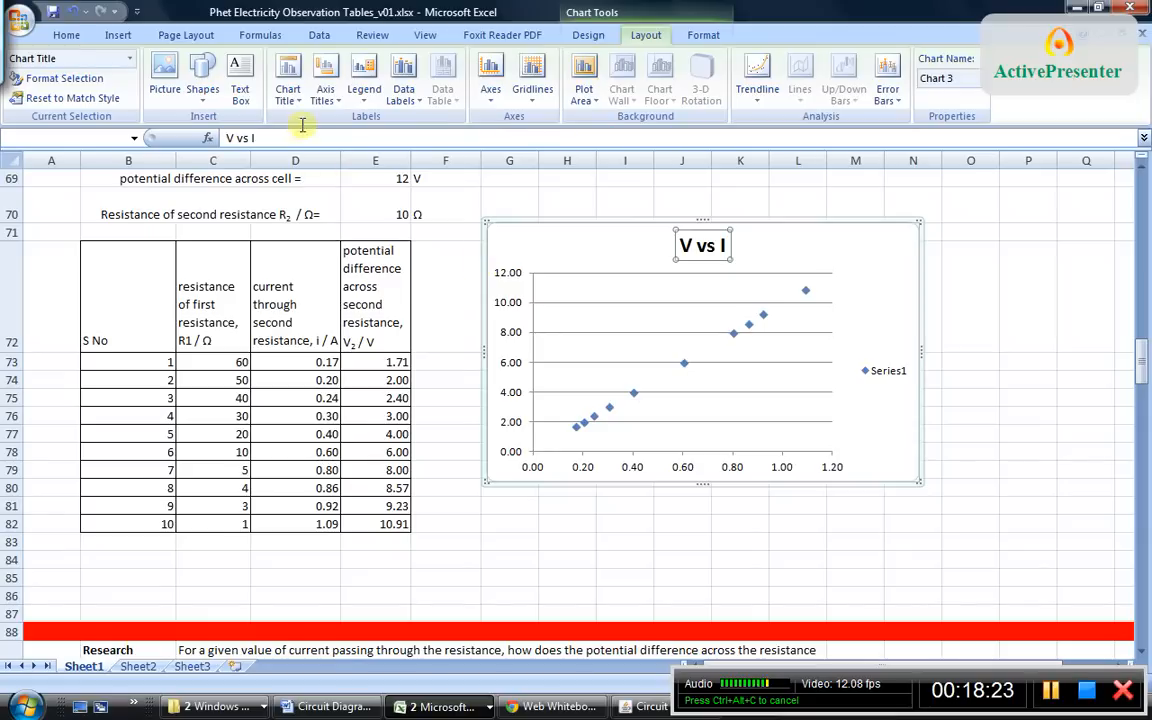
Add a title below the chart's horizontal axis reading "current through second resistance, I / A"
click(324, 92)
mouse_move(403, 131)
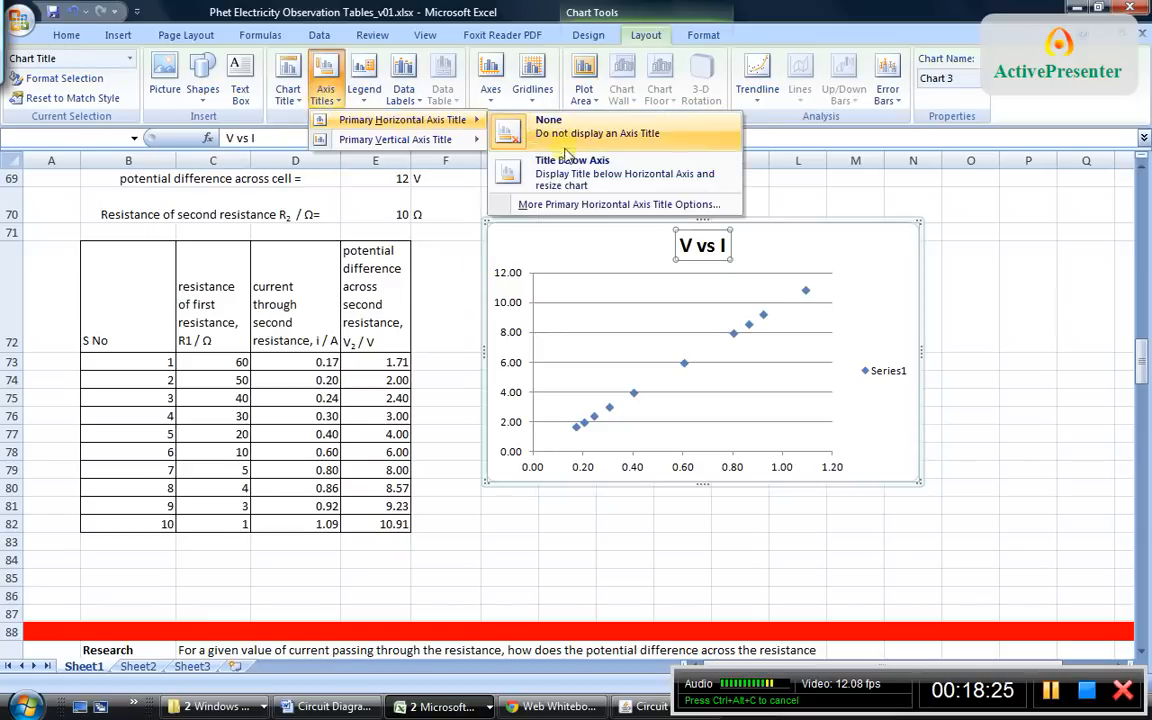
click(518, 165)
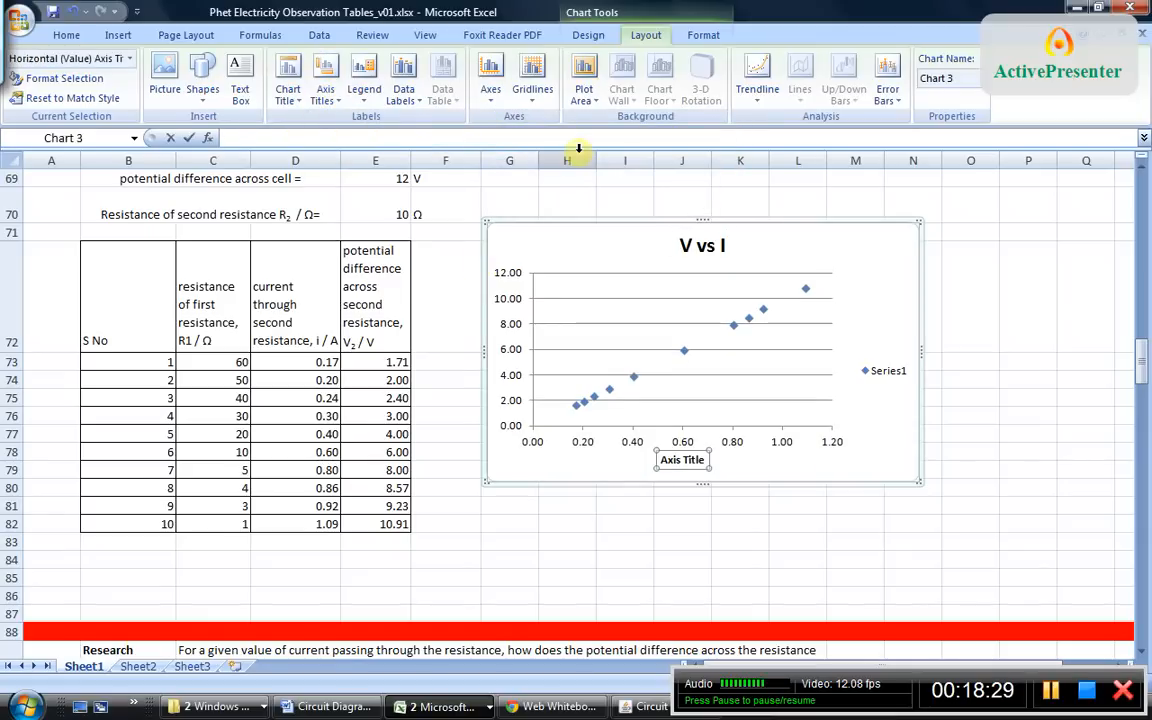
text(curren)
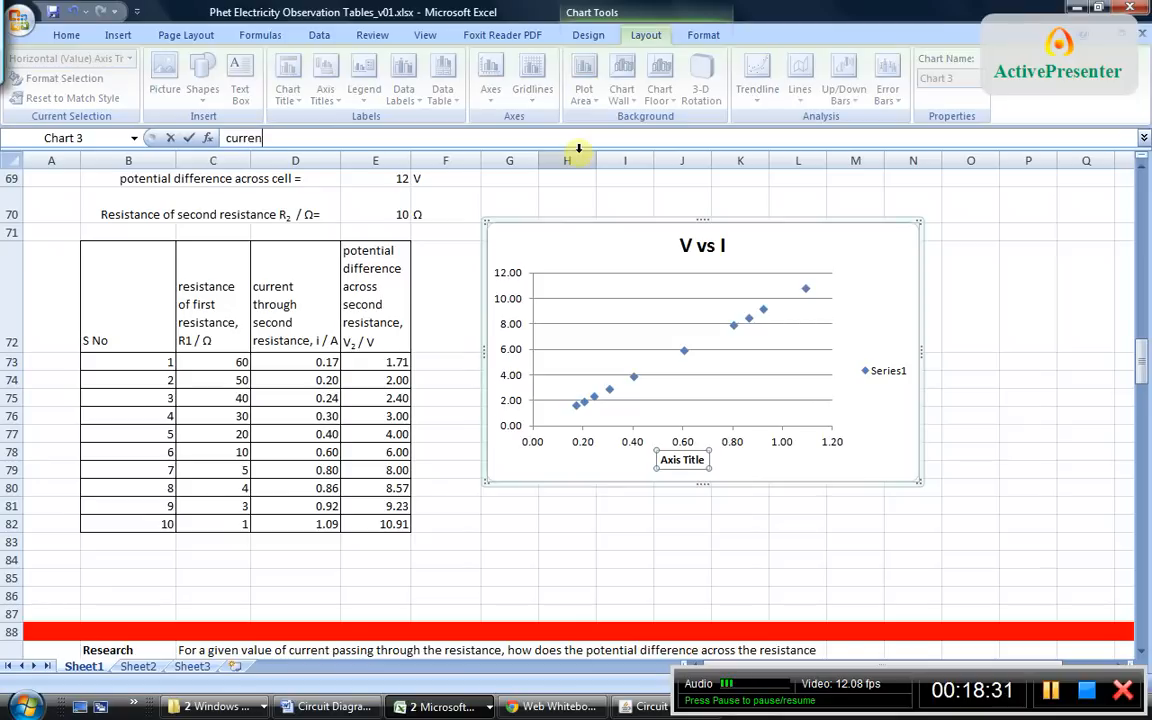
text(t throu)
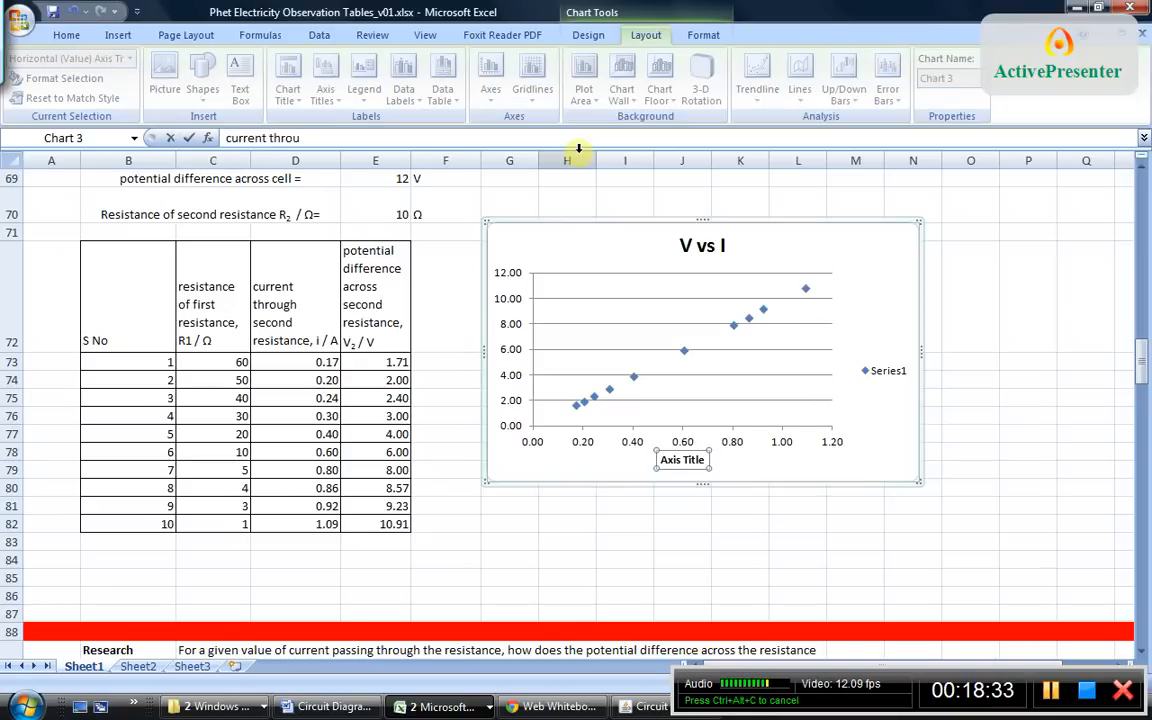
text(gh second re)
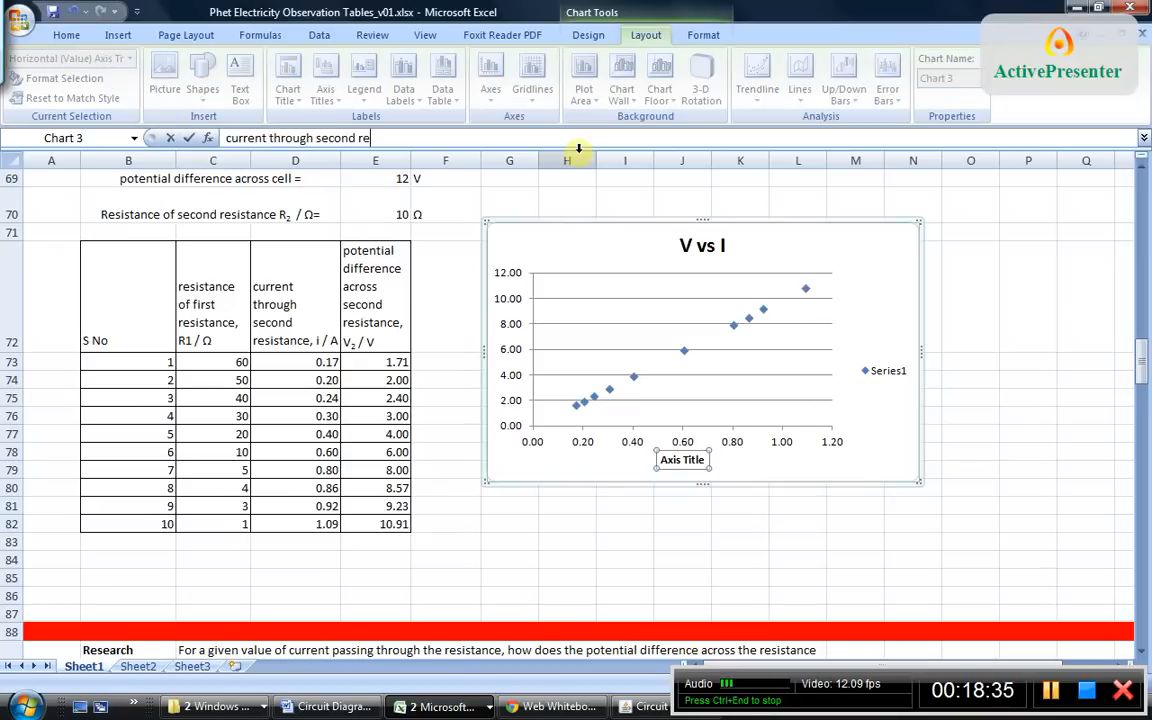
text(sistance, I / A)
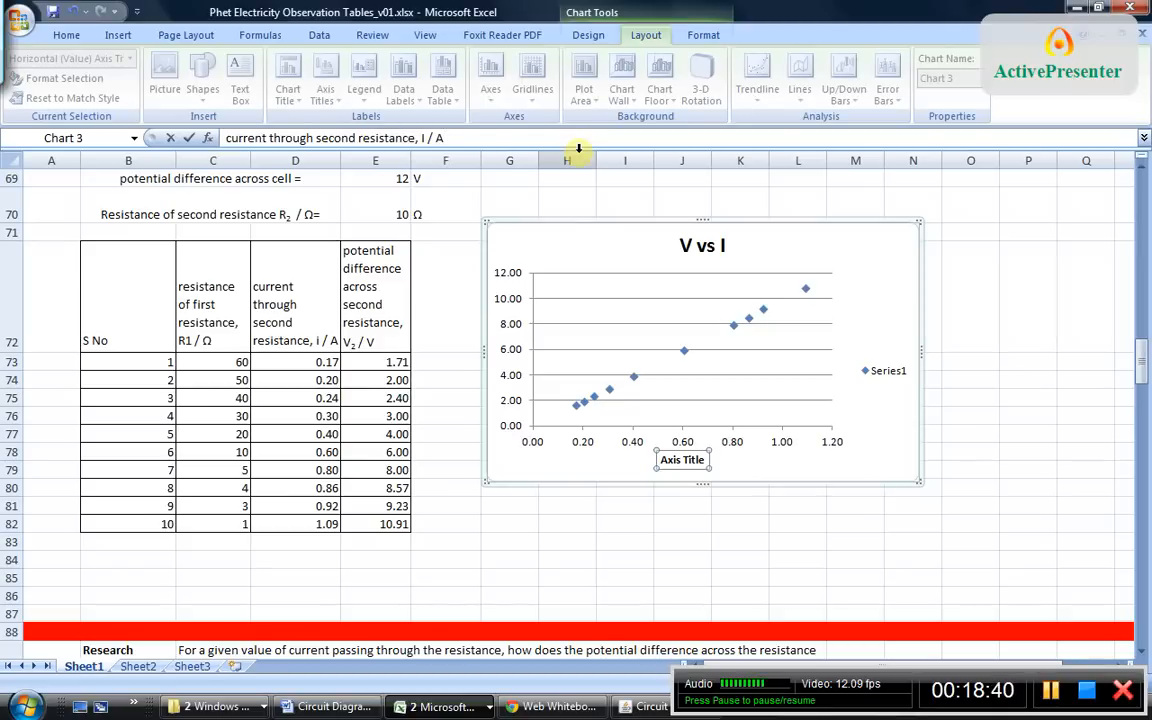
key(Return)
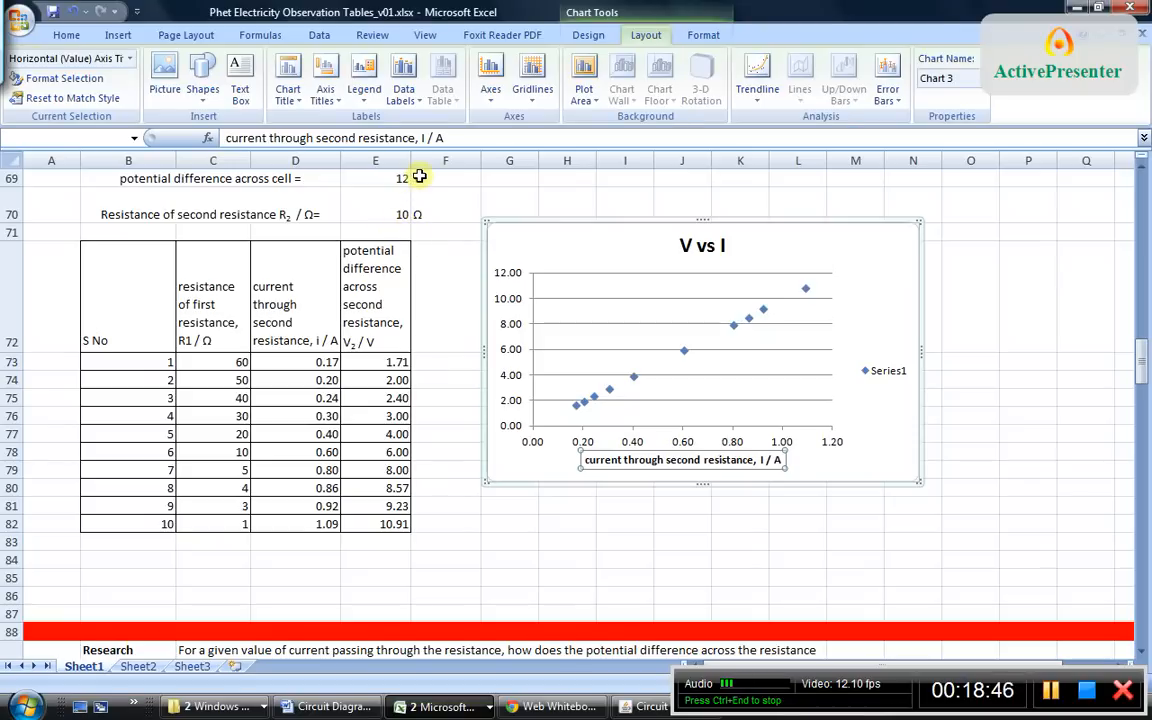
Add a rotated vertical axis title reading "potential difference across second resistance, V2 / V"
click(325, 85)
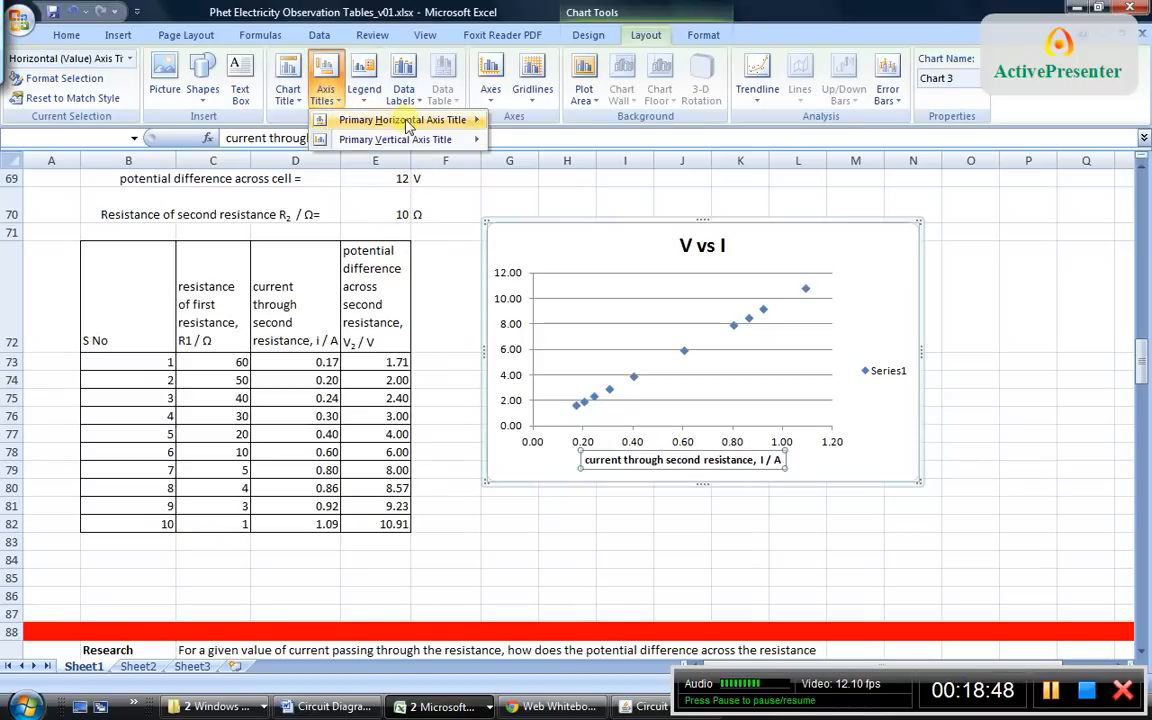
mouse_move(420, 142)
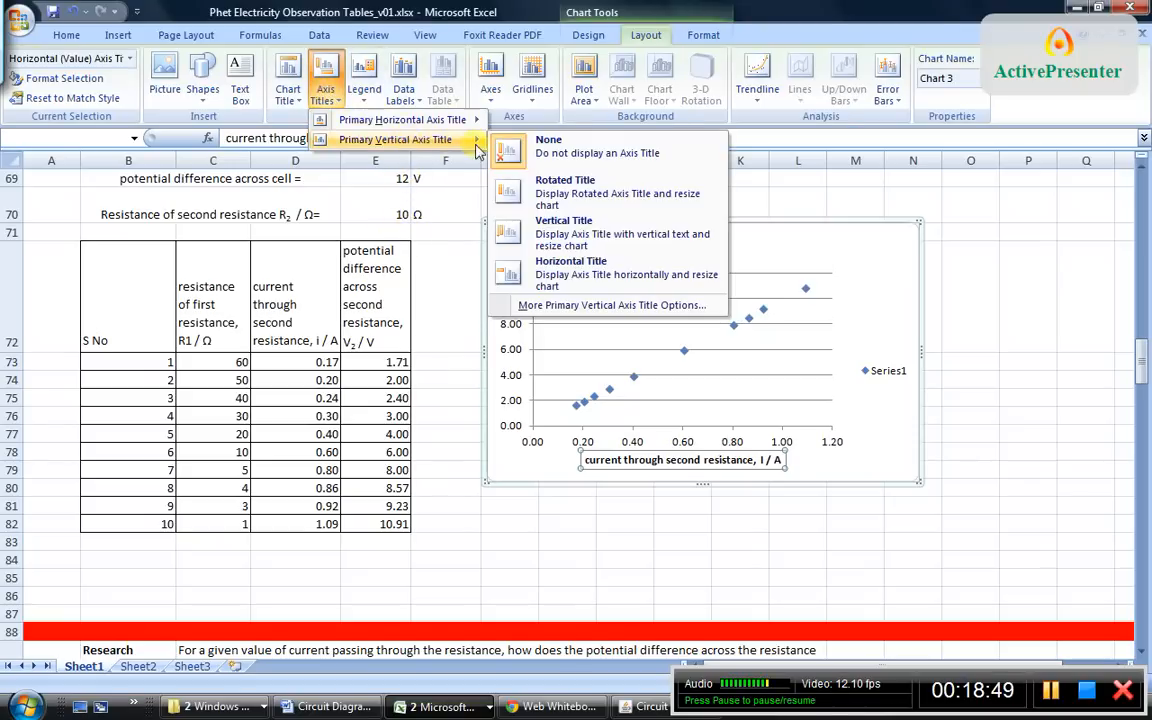
click(575, 203)
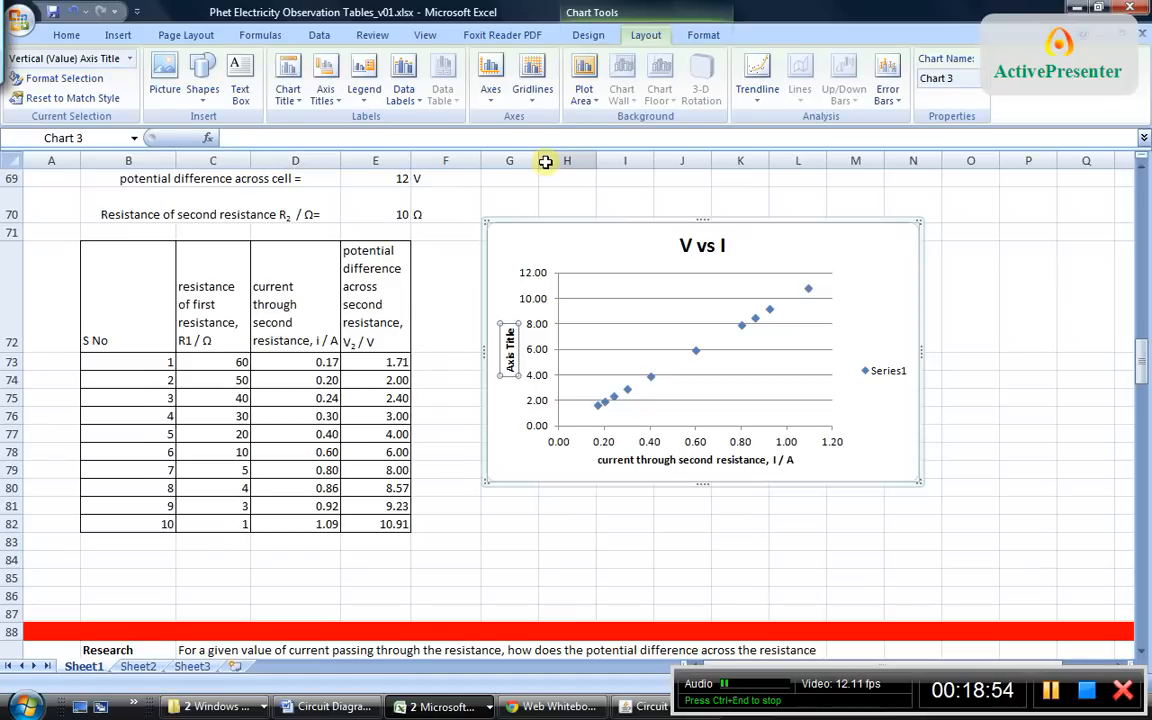
text(potential diff)
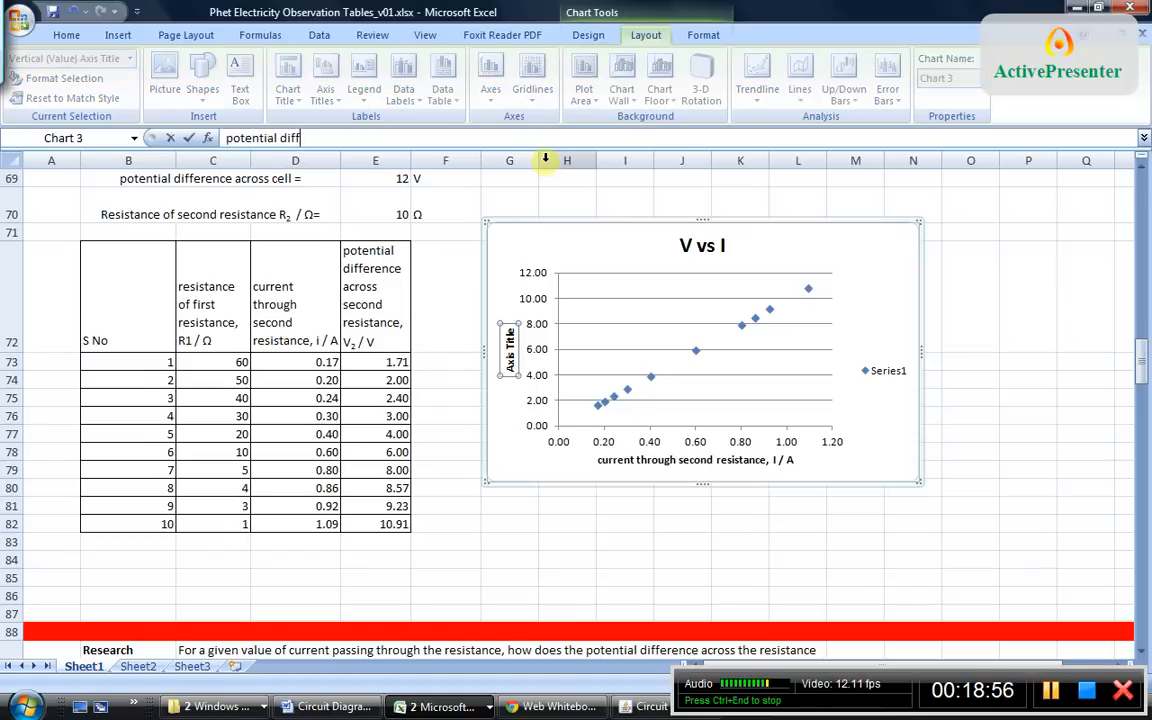
text(erence across)
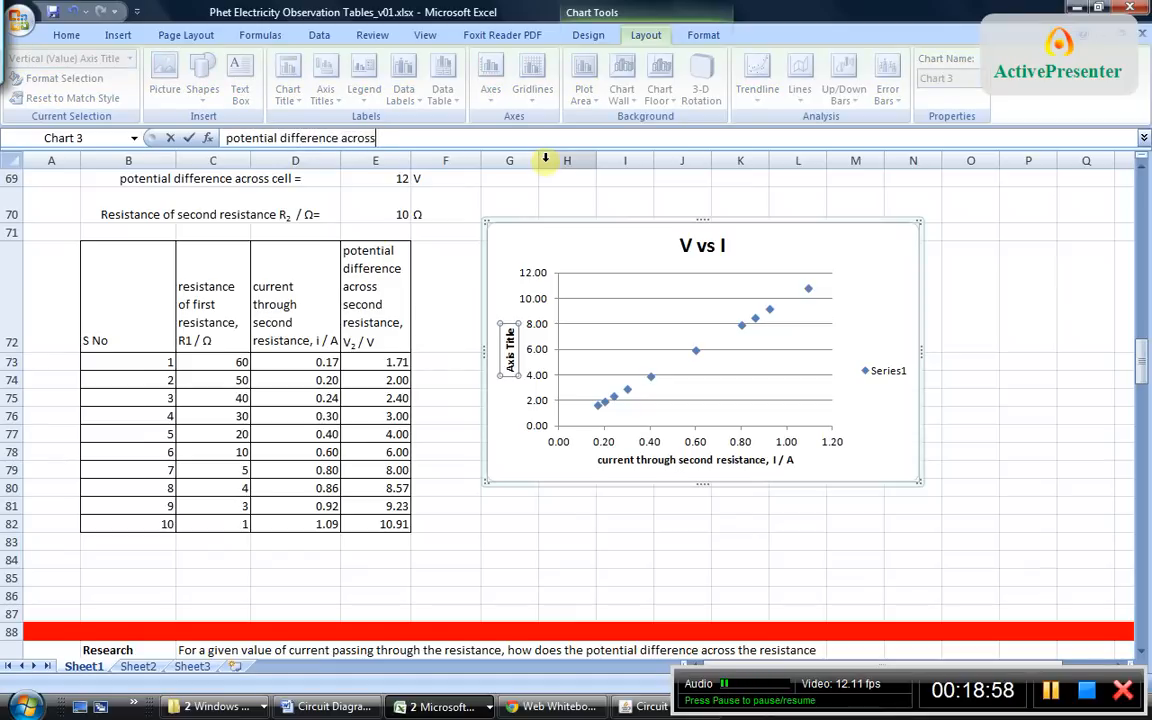
text( second resistance, V)
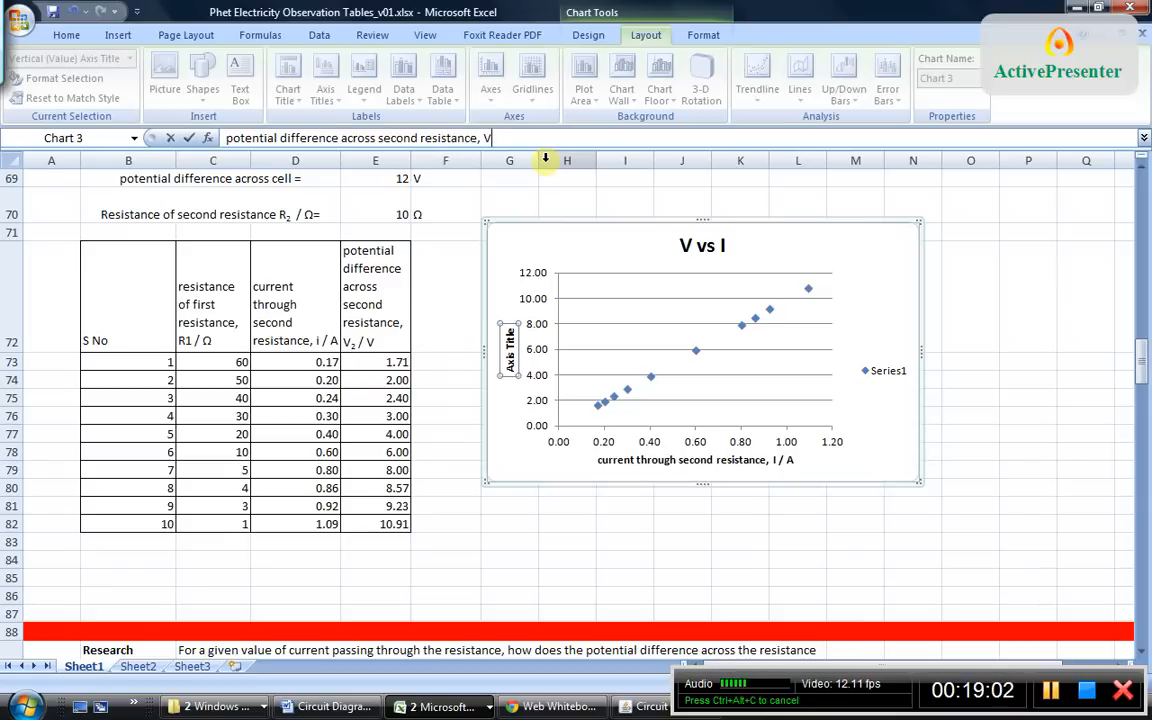
text(2)
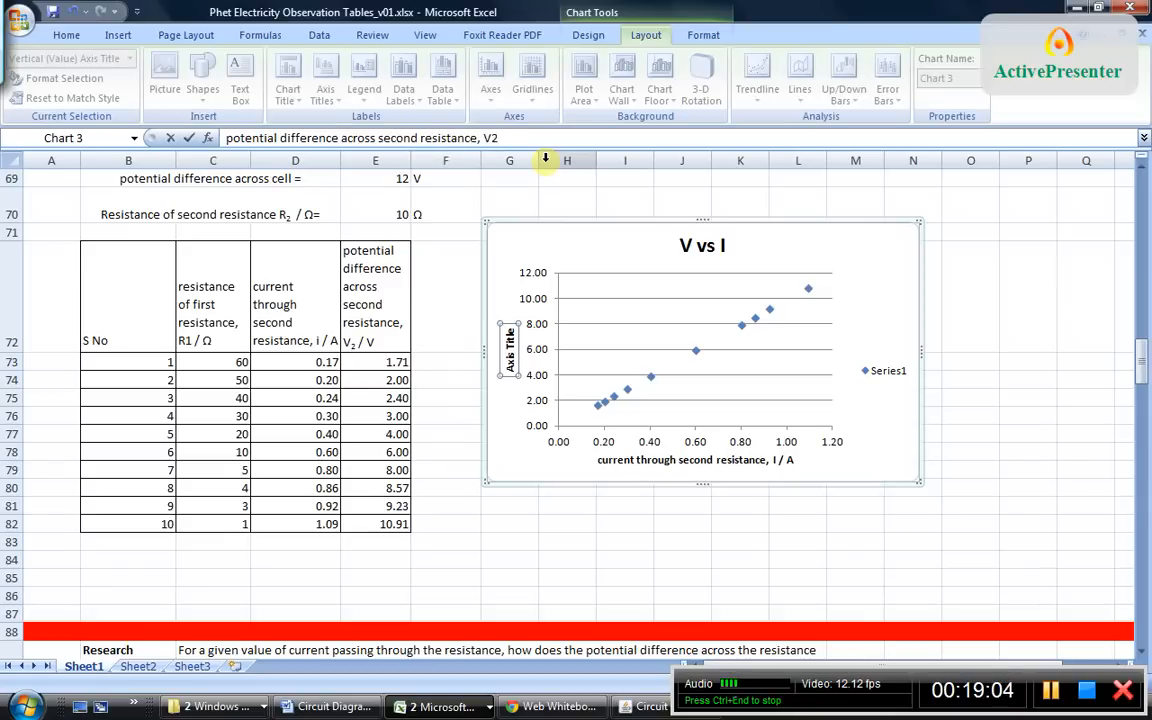
text( / V)
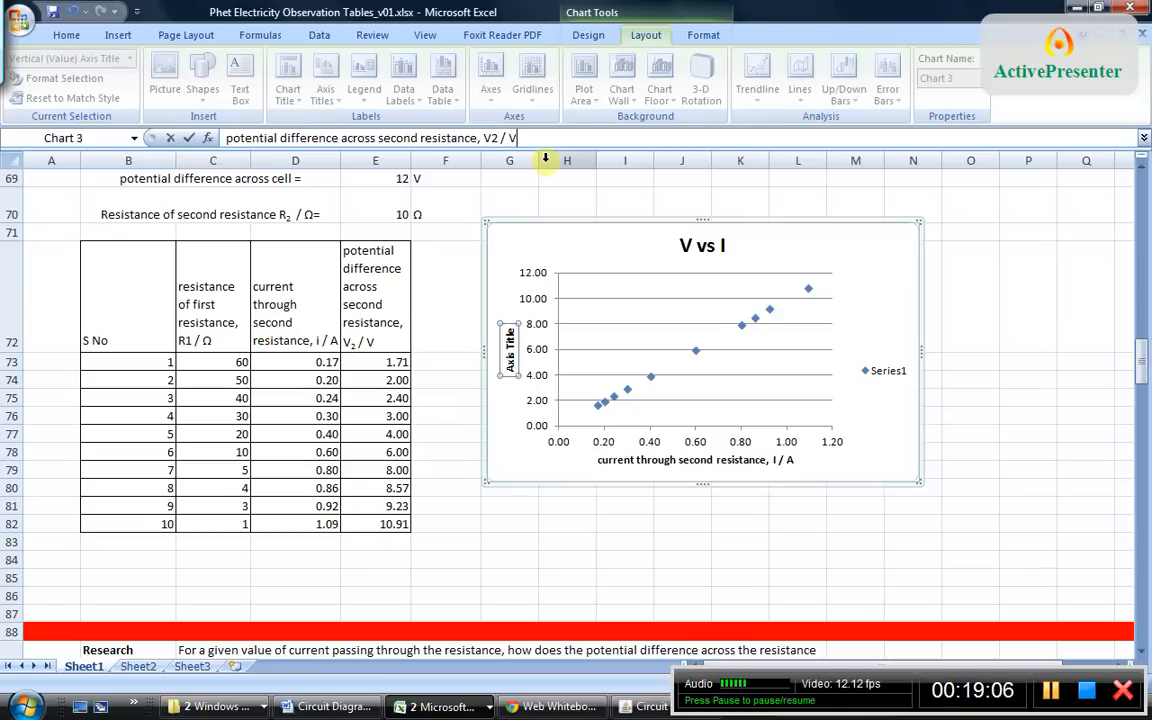
key(Return)
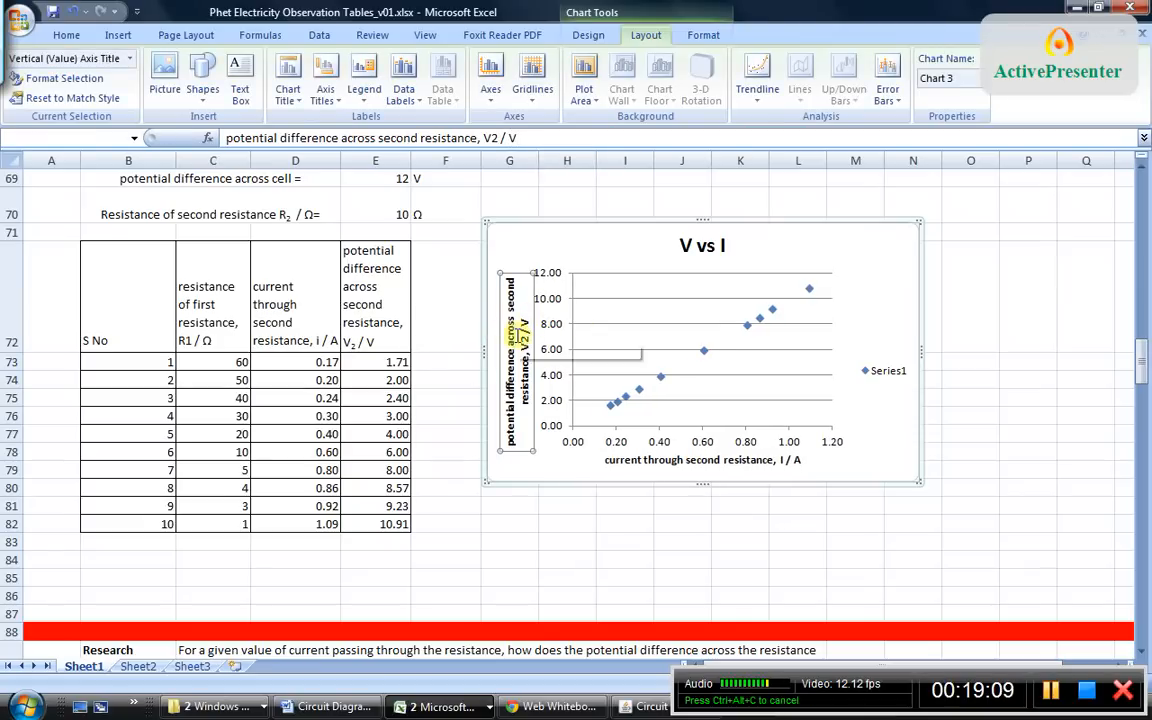
Format the 2 of V2 in the vertical axis title as subscript
click(522, 339)
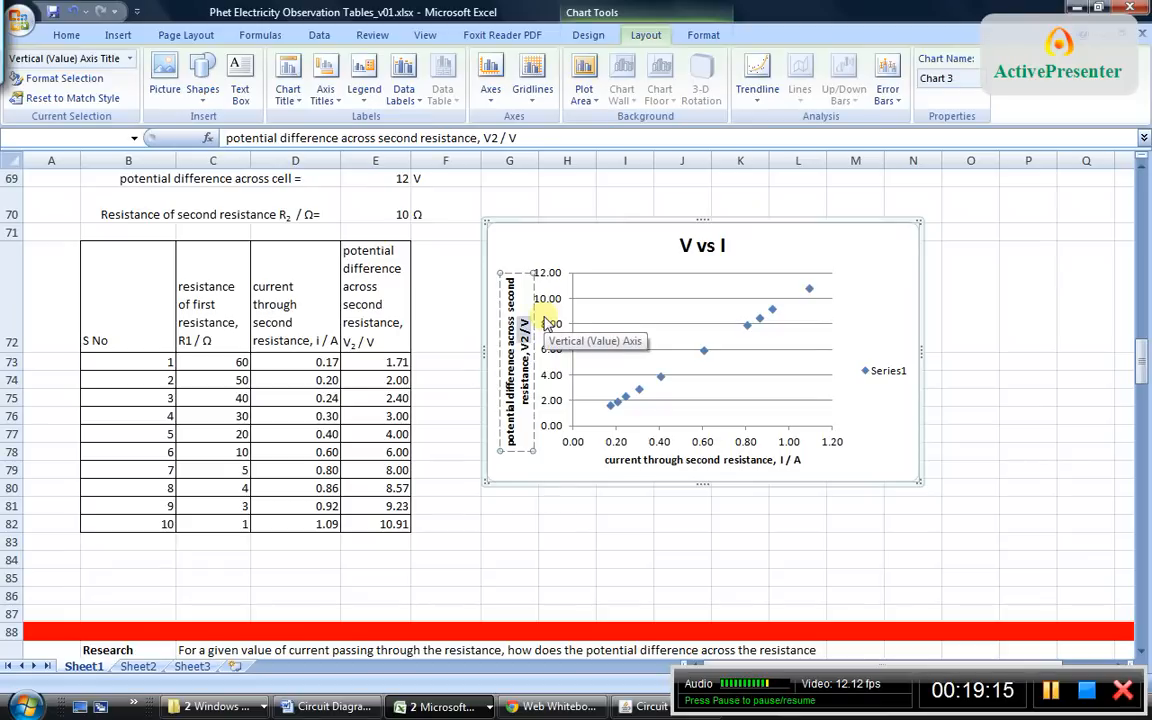
key(ctrl+a)
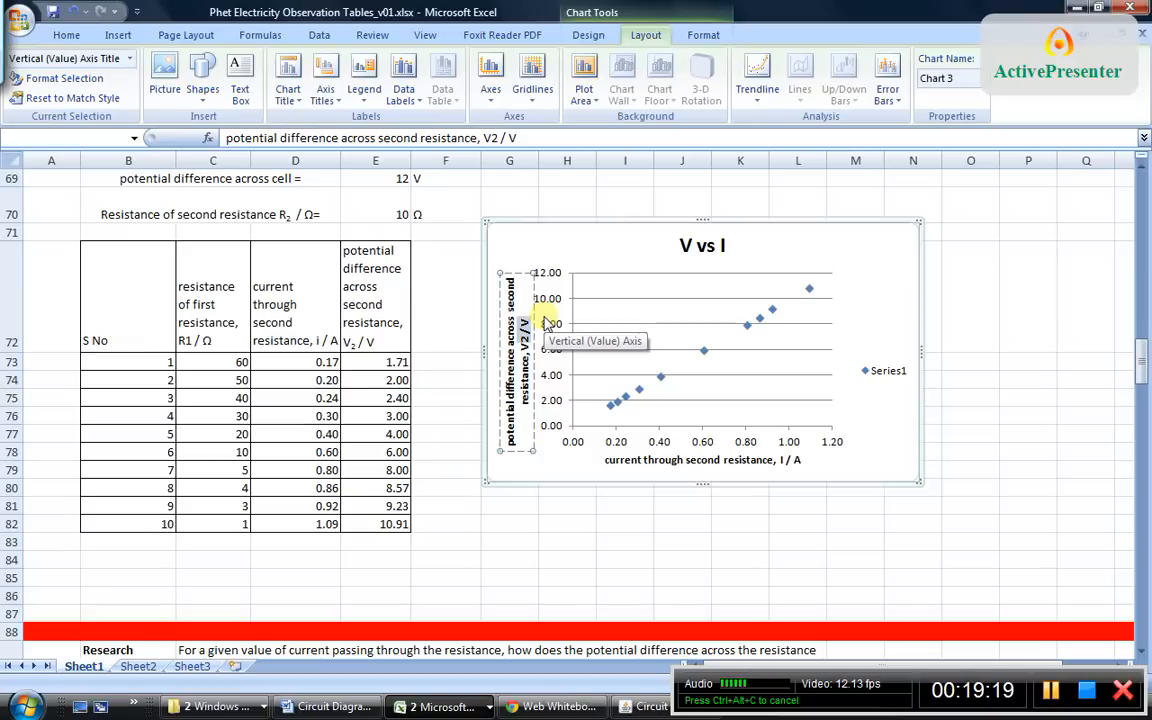
right_click(525, 340)
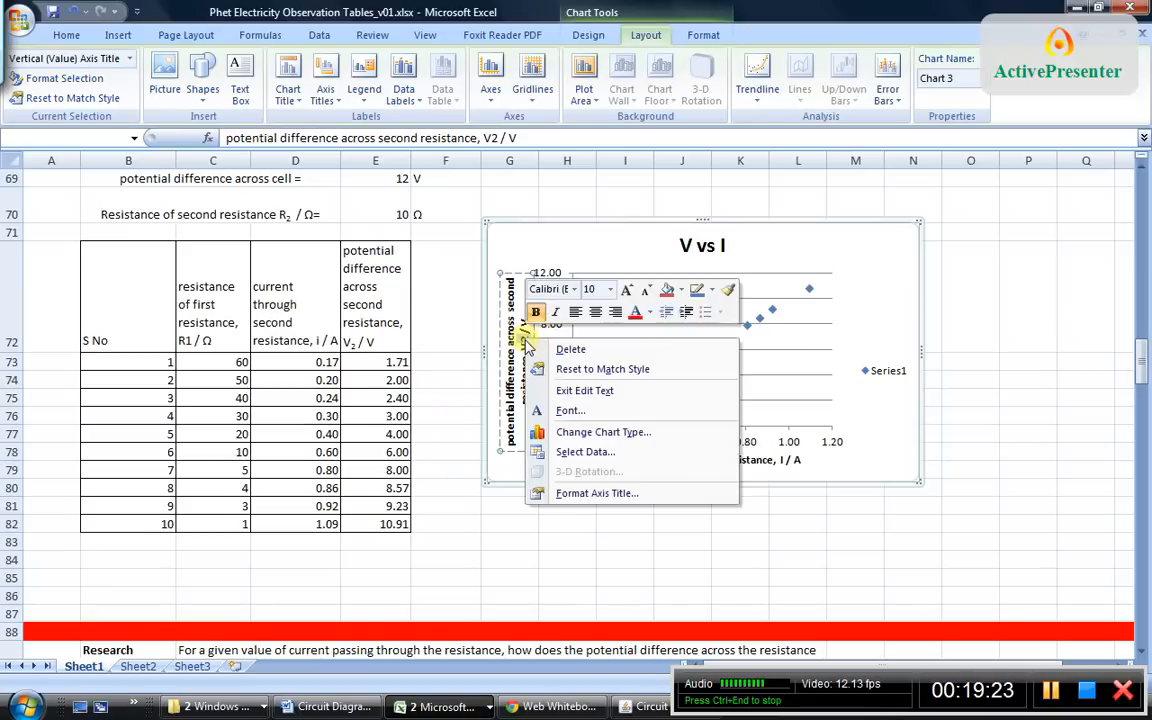
click(585, 410)
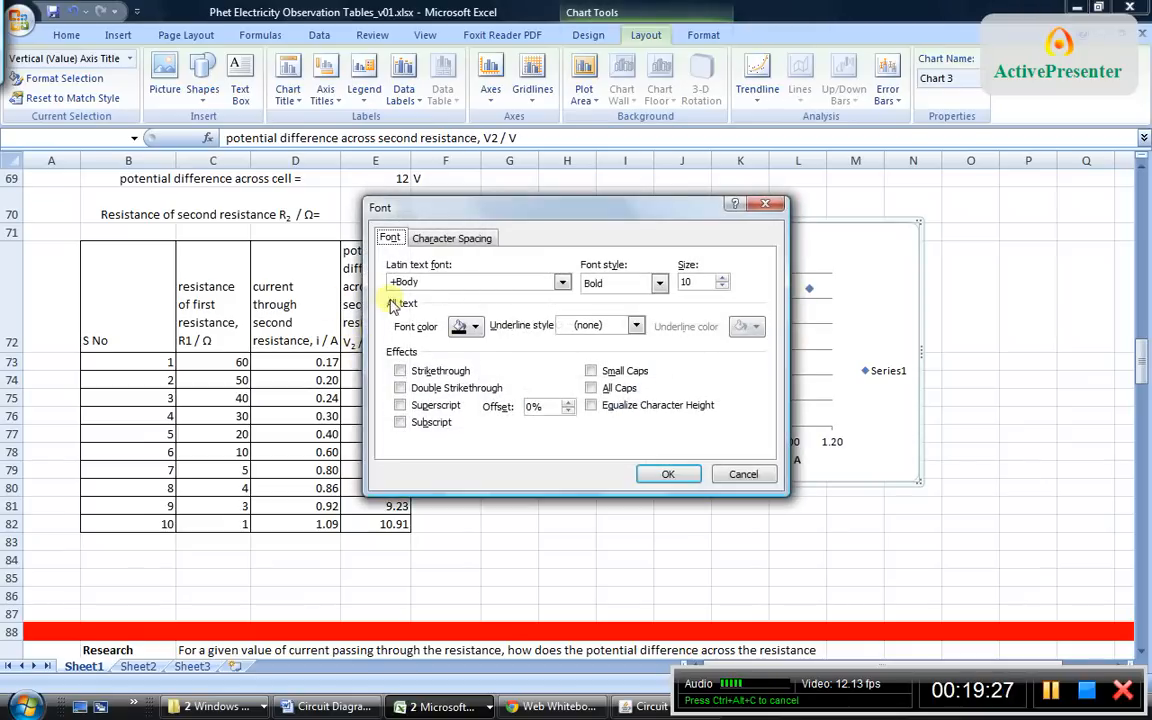
click(409, 406)
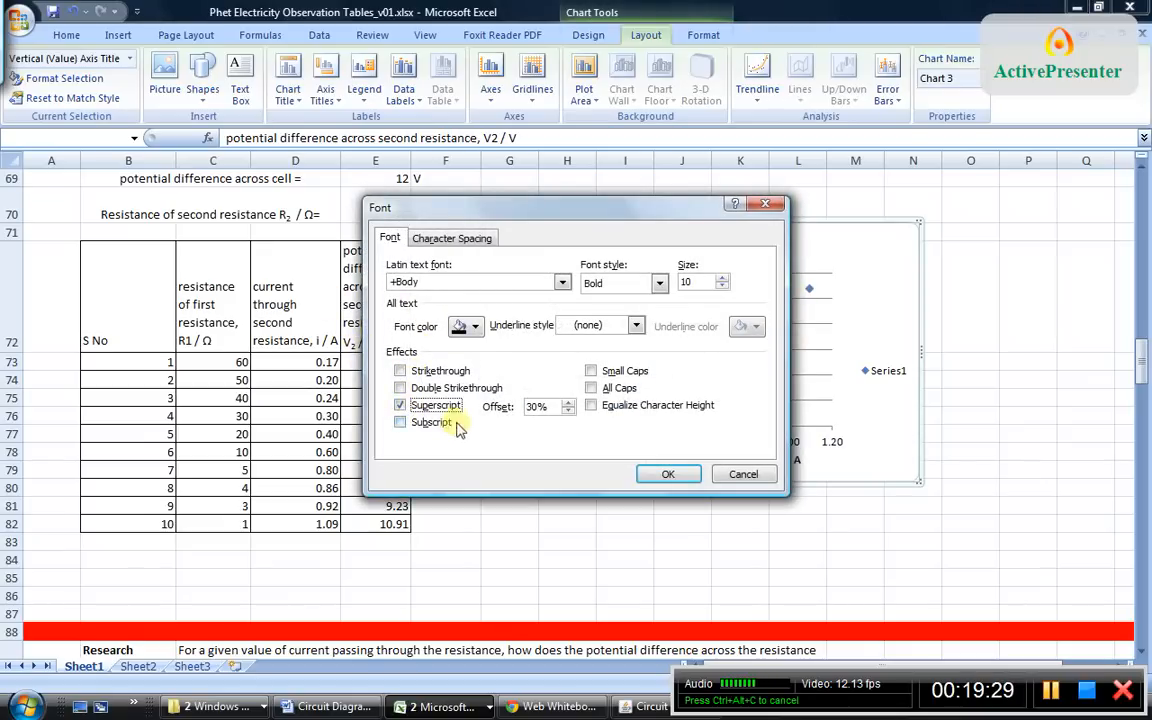
click(401, 424)
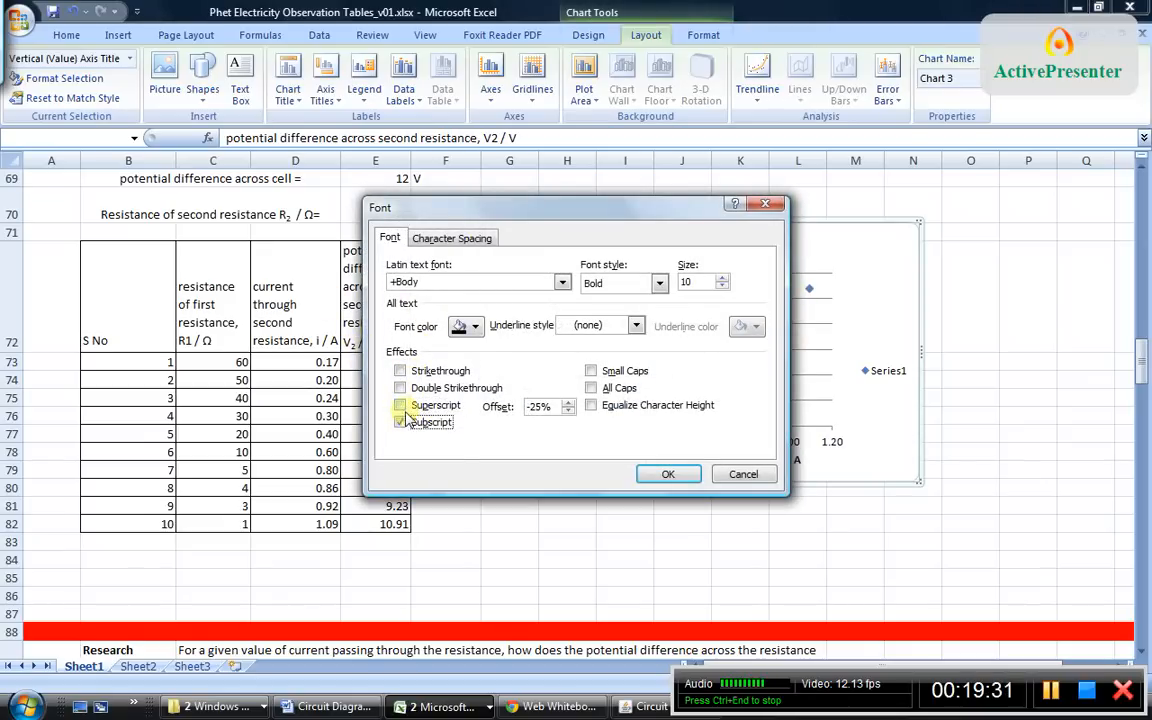
click(668, 474)
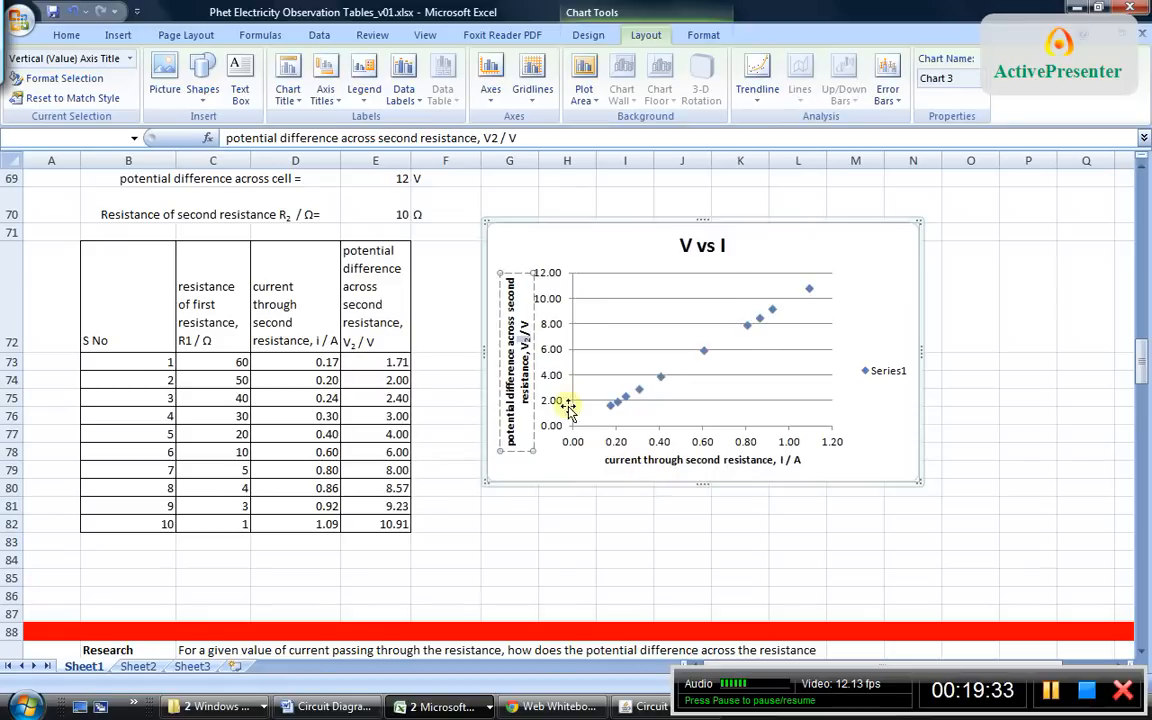
click(850, 340)
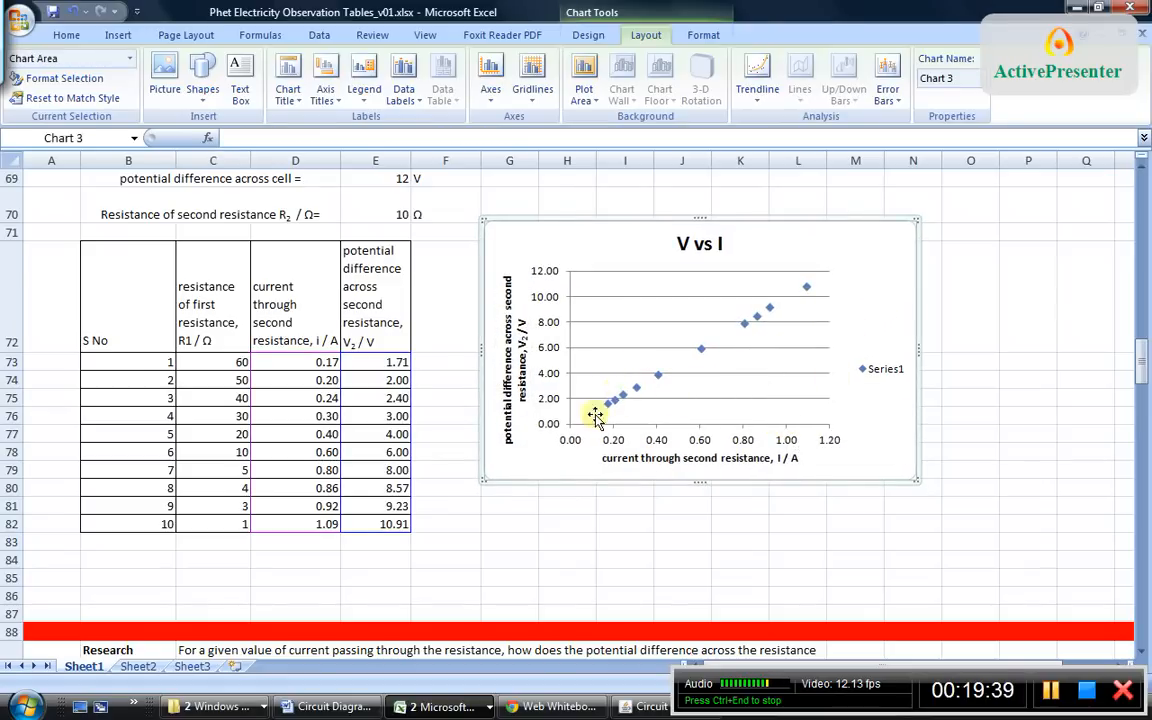
Add a linear trendline to the chart's data series and forecast it backward by 0.17 periods
click(757, 78)
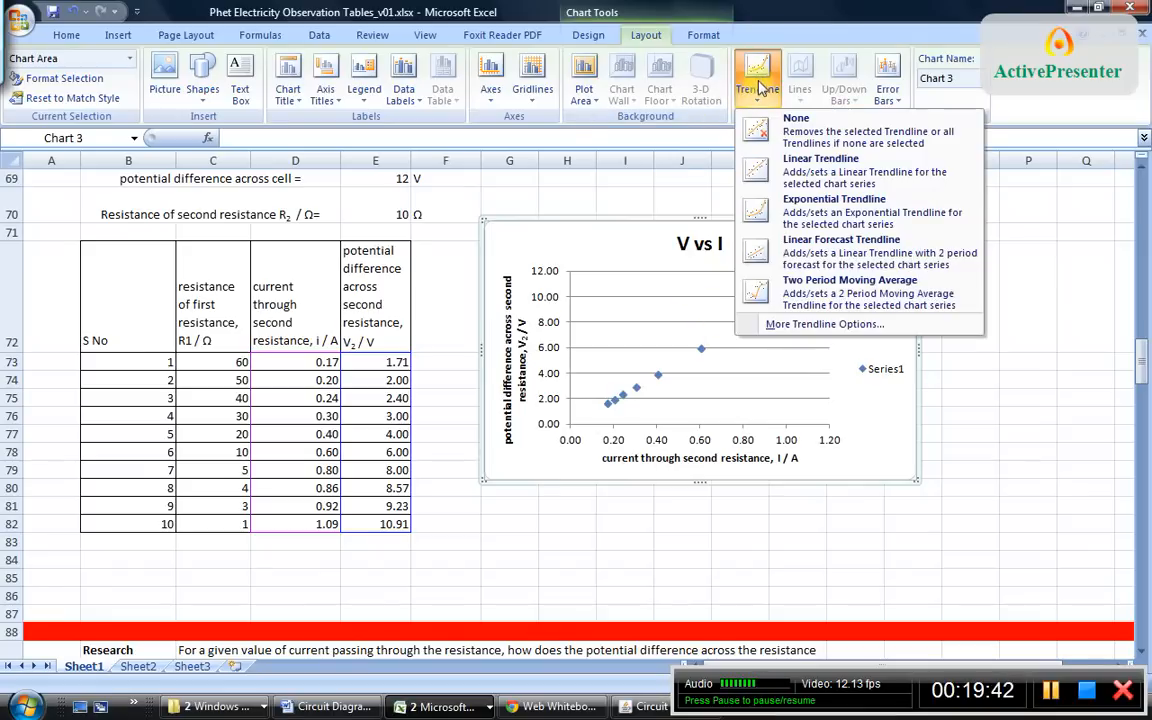
click(807, 322)
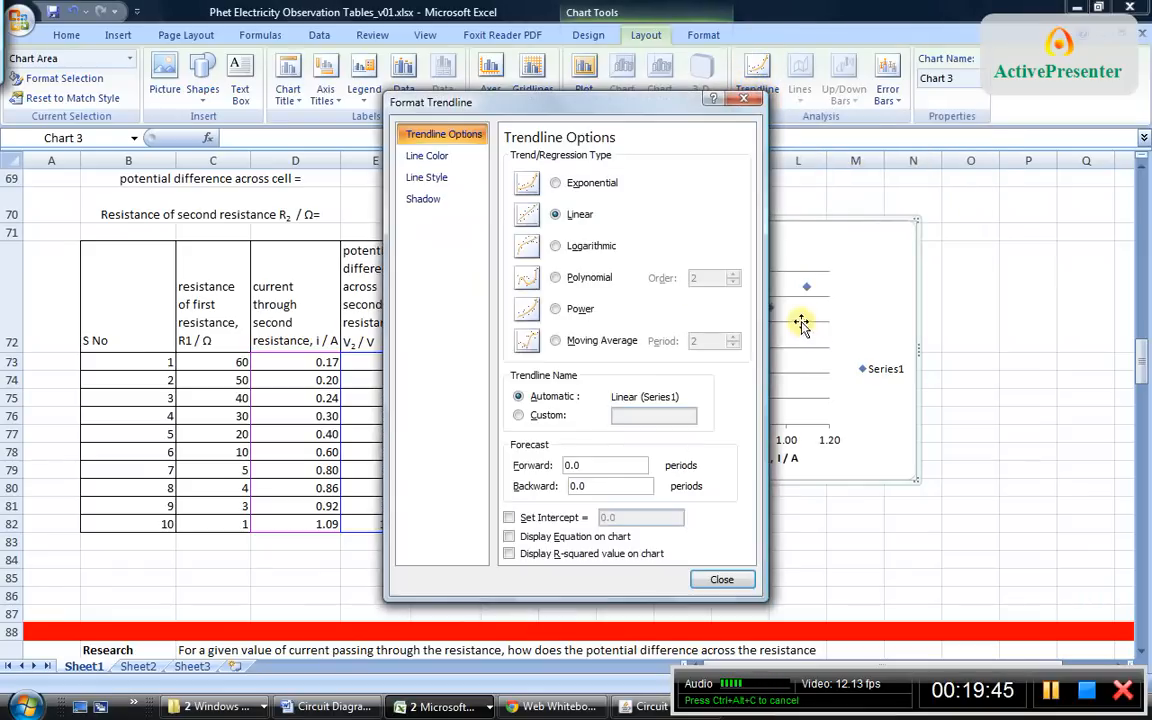
drag(599, 85, 969, 44)
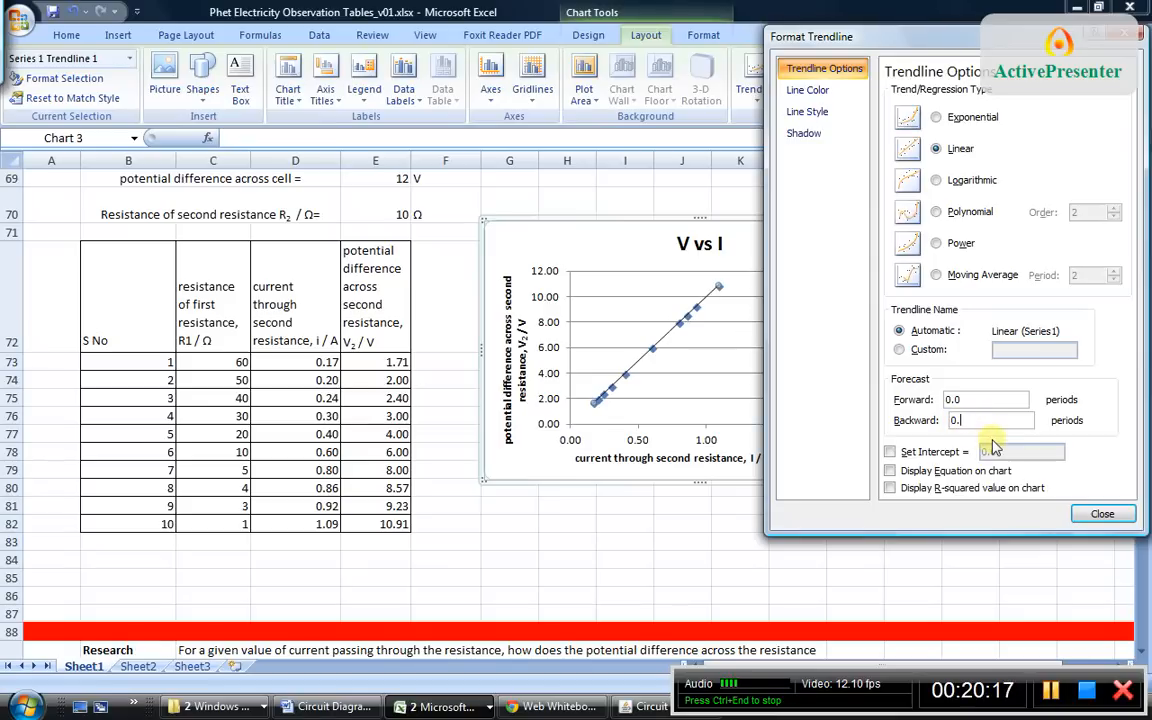
text(7)
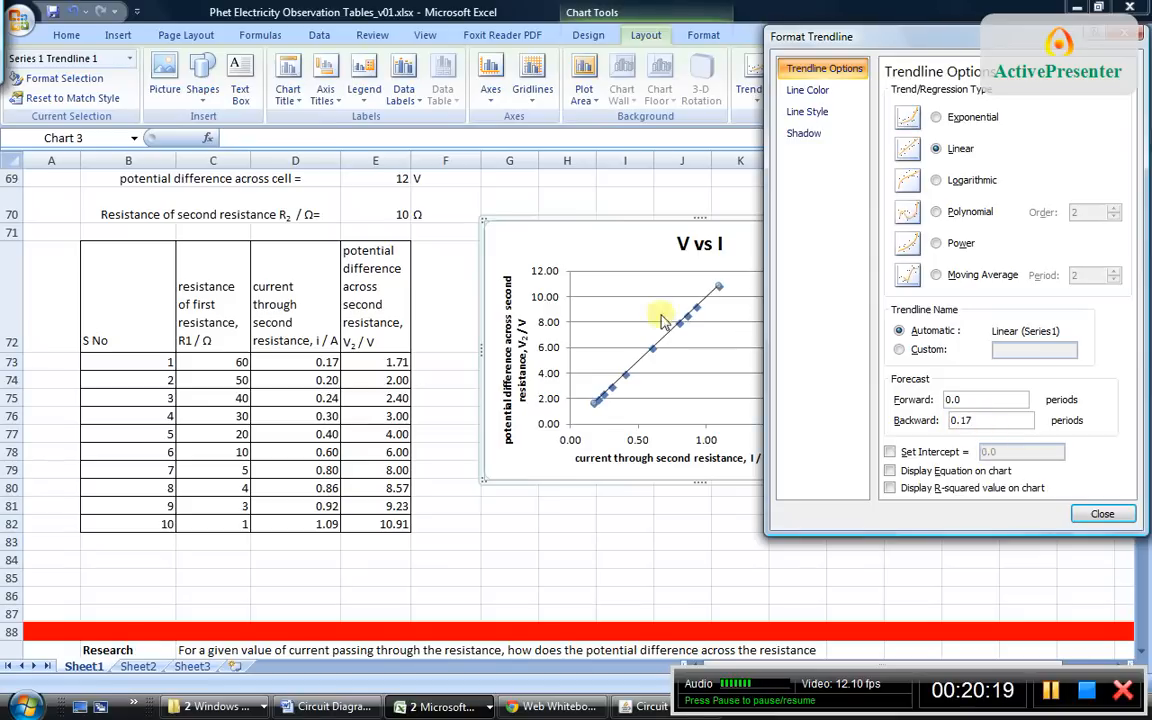
click(981, 401)
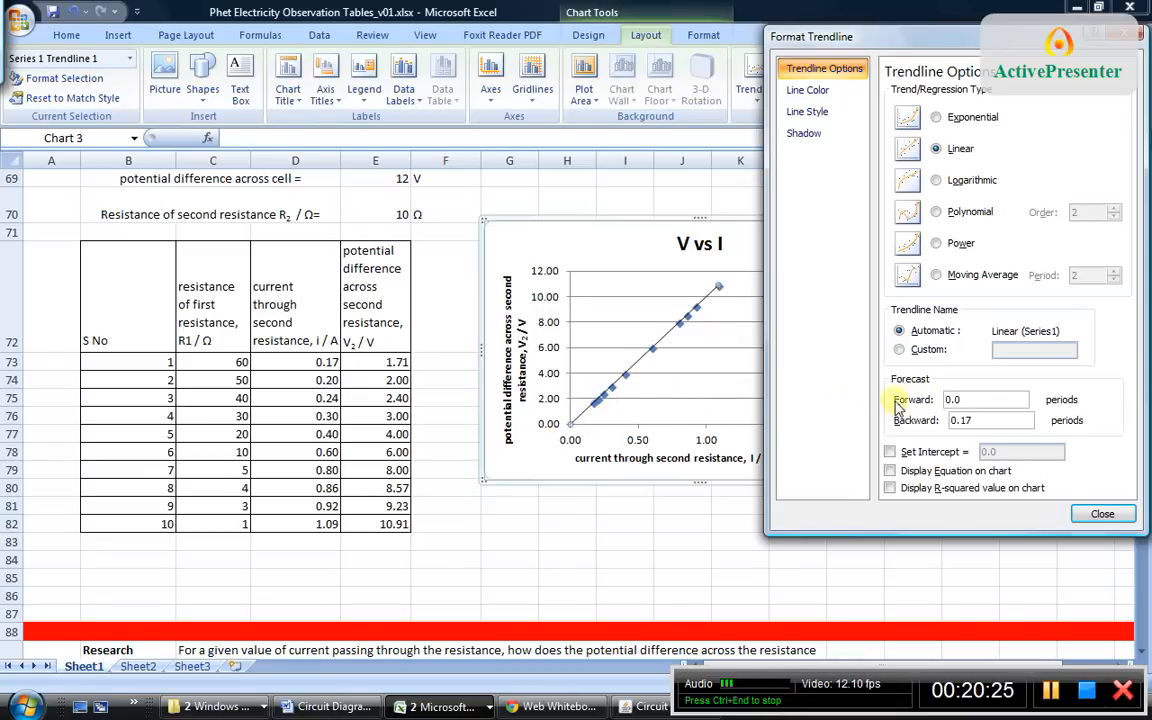
Display the trendline's equation and R-squared value on the chart, and finish editing the chart
click(891, 471)
click(890, 488)
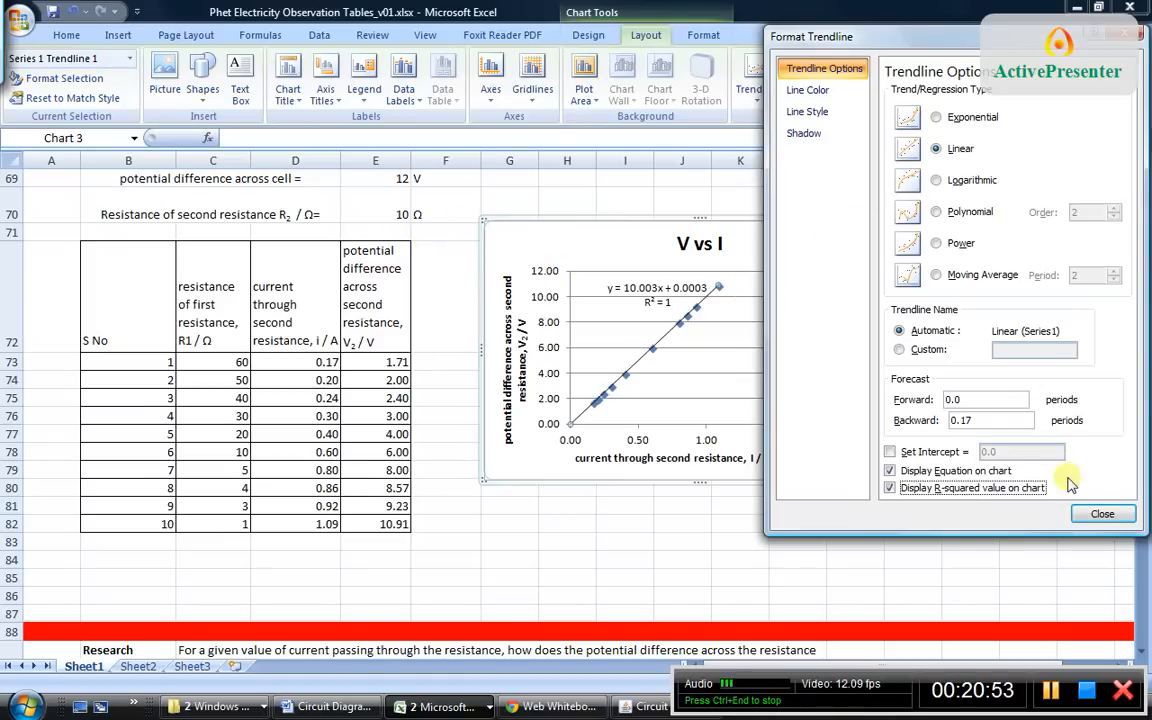
click(1090, 515)
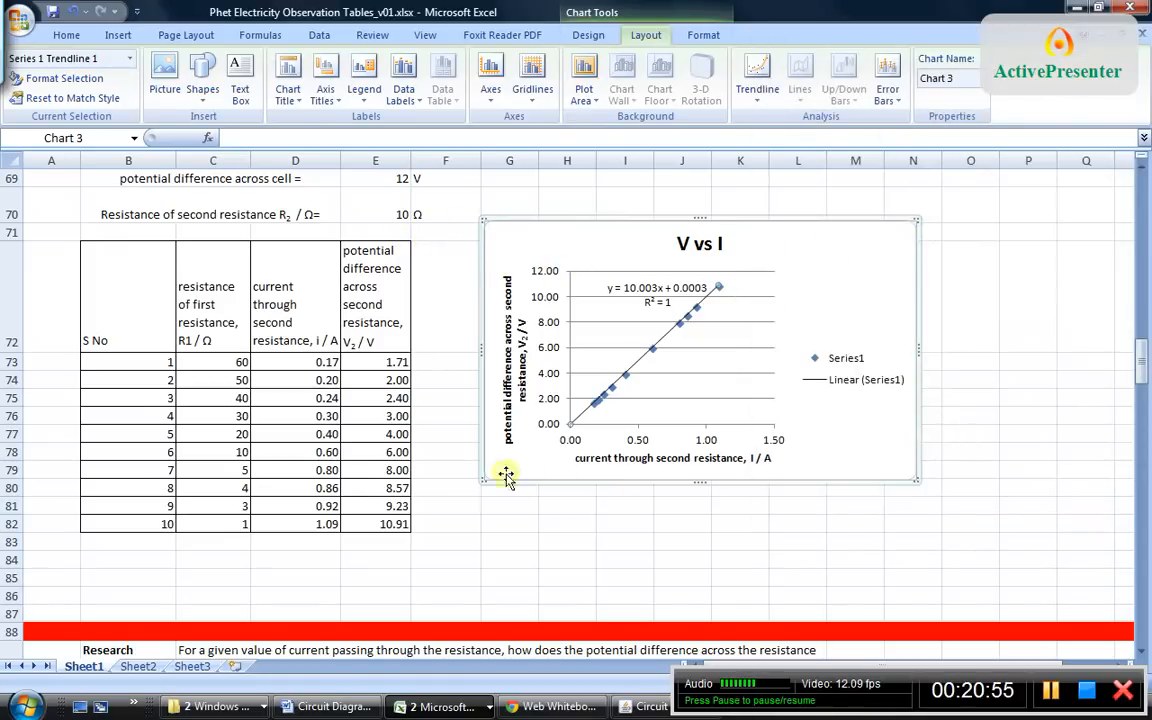
click(448, 513)
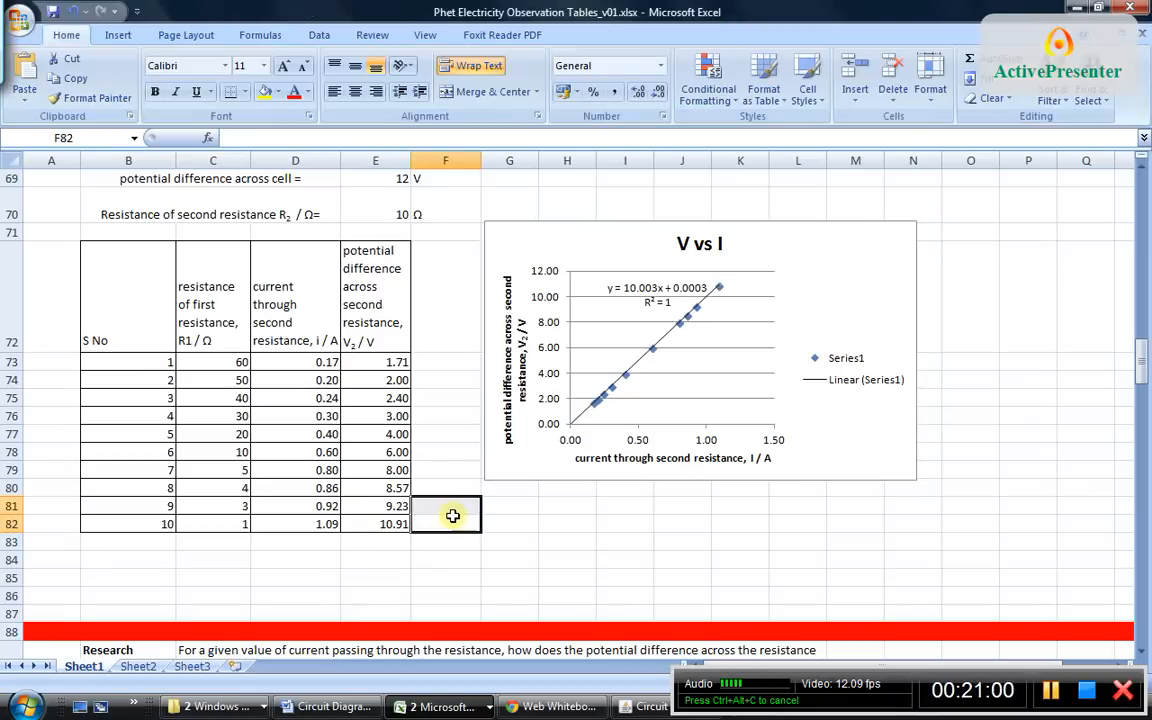
Enter the label "Conclusion:" in cell G81, just below the V vs I chart
click(505, 503)
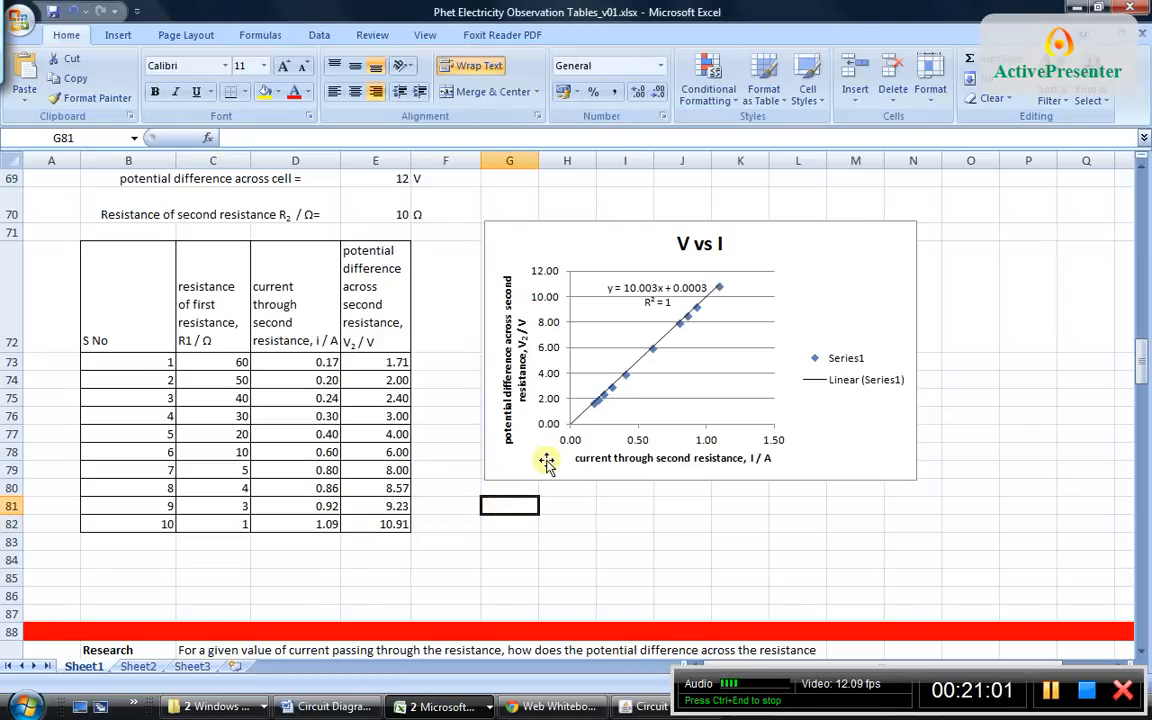
text(Conc)
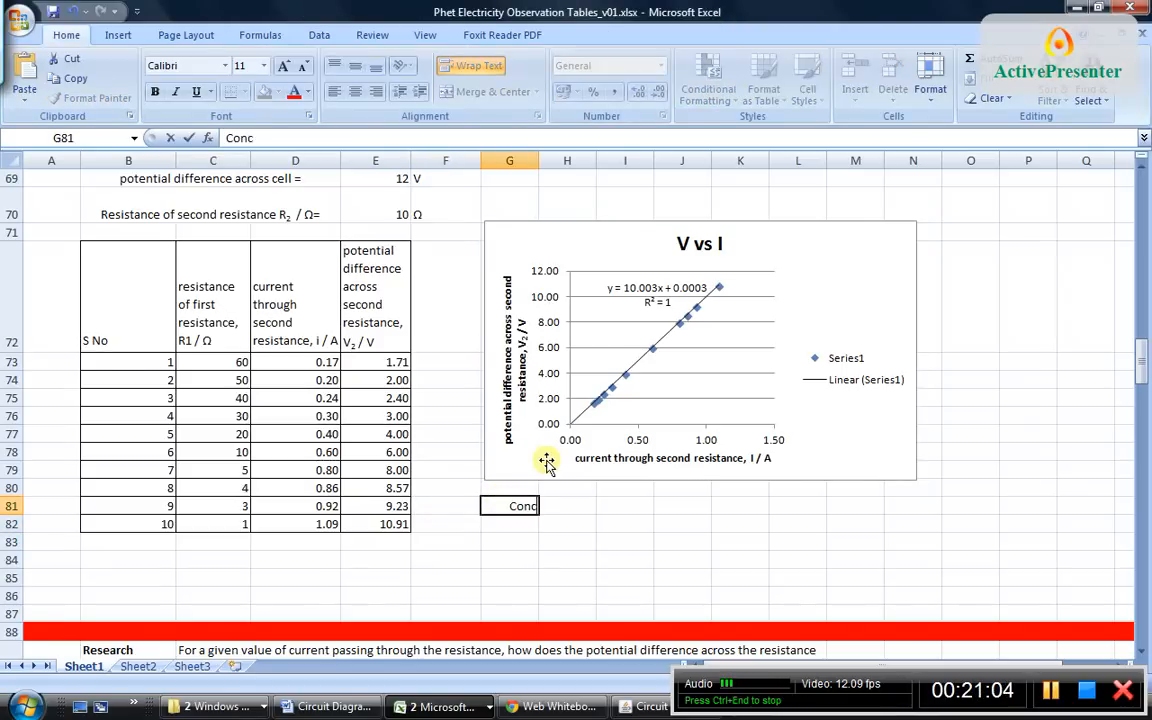
text(lusion:)
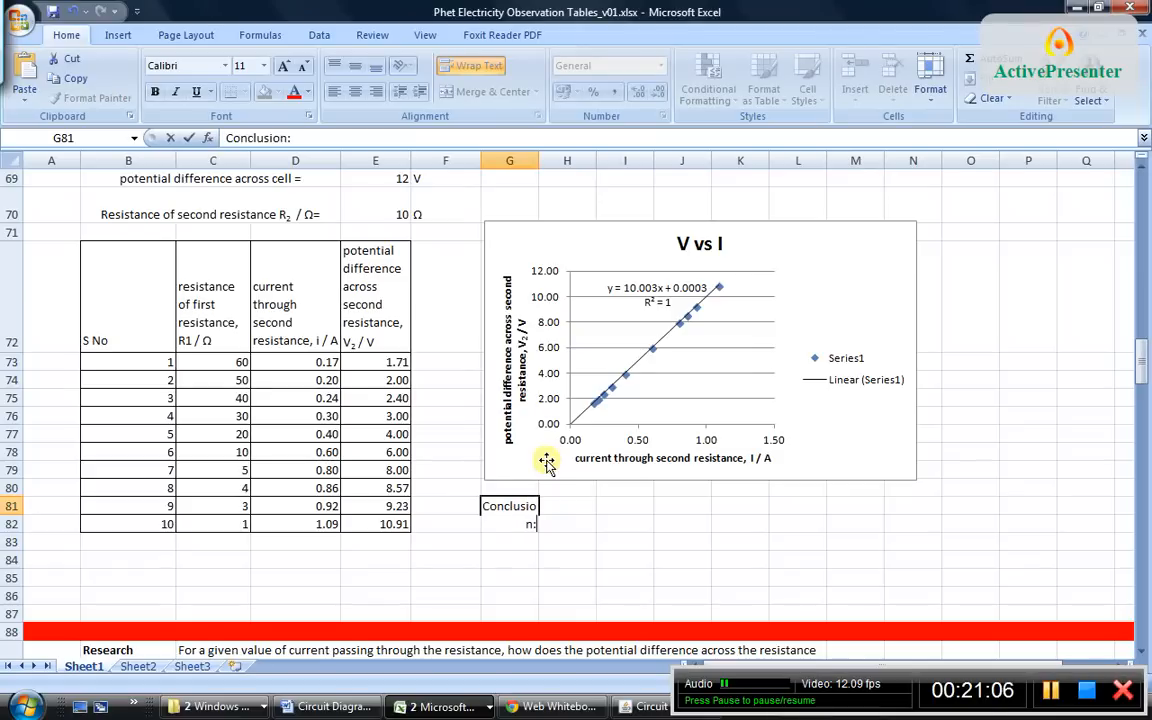
key(Return)
Select the cell block H81:N83 beside the "Conclusion:" label
key(Up)
key(Right)
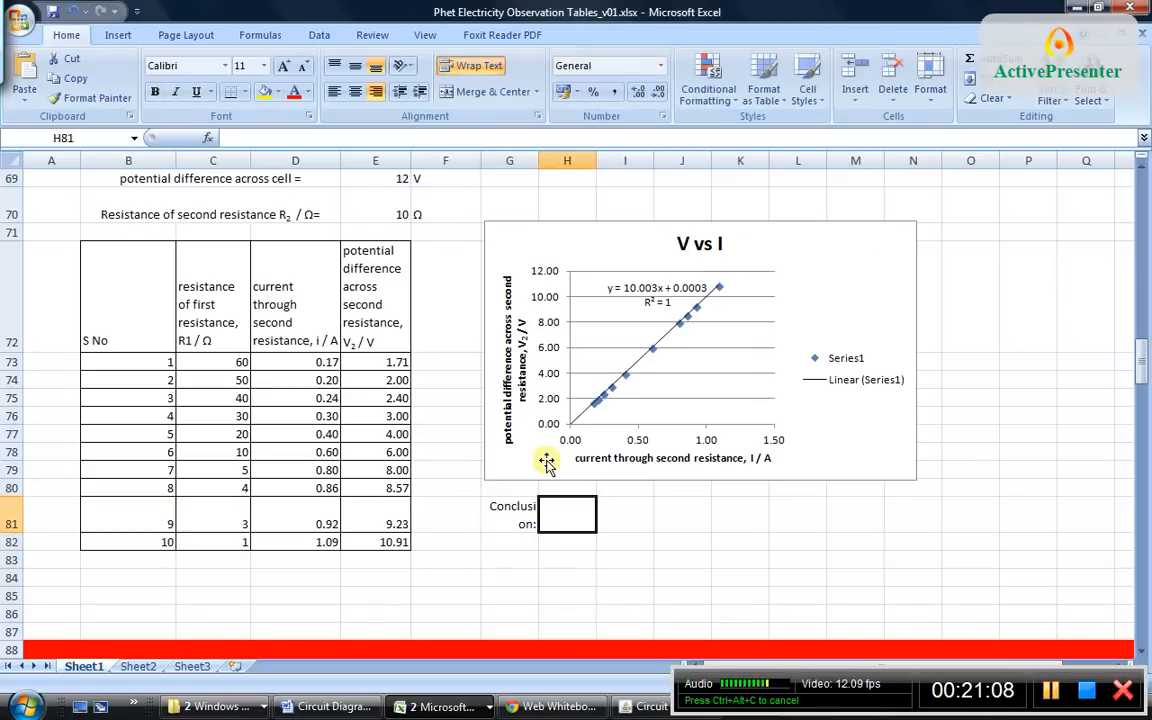
key(shift+Down)
key(shift+Right)
key(shift+Right)
key(shift+Right)
key(shift+Right)
key(shift+Right)
key(shift+Right)
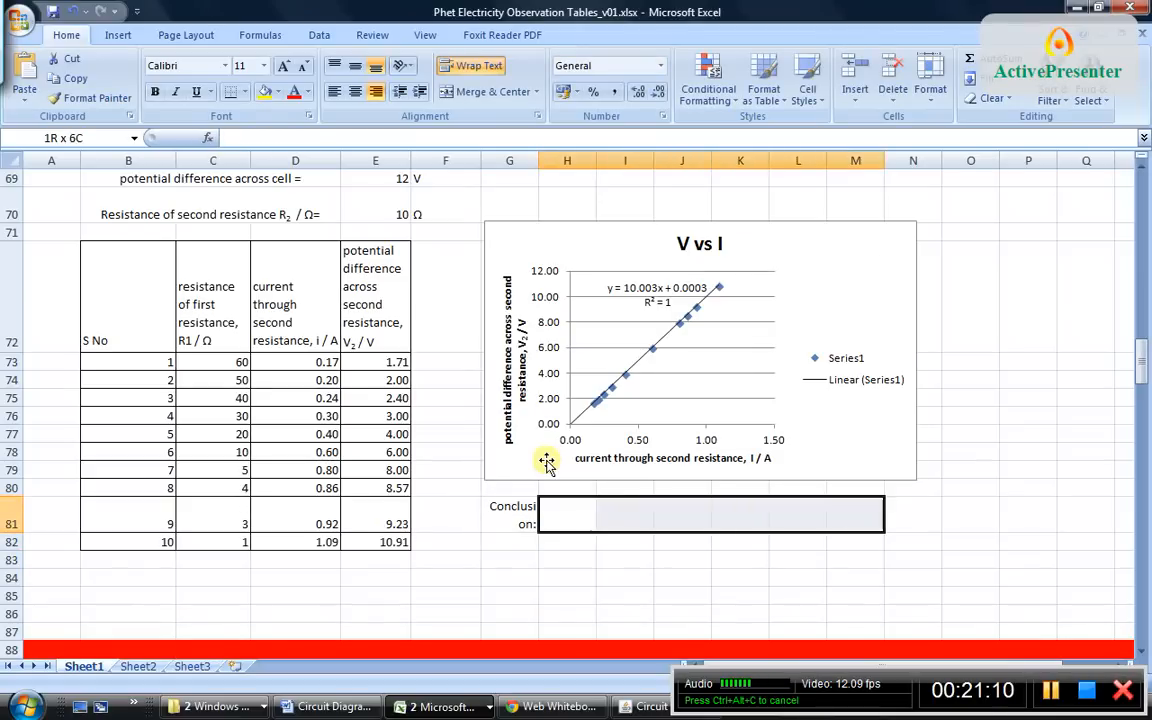
key(shift+Down)
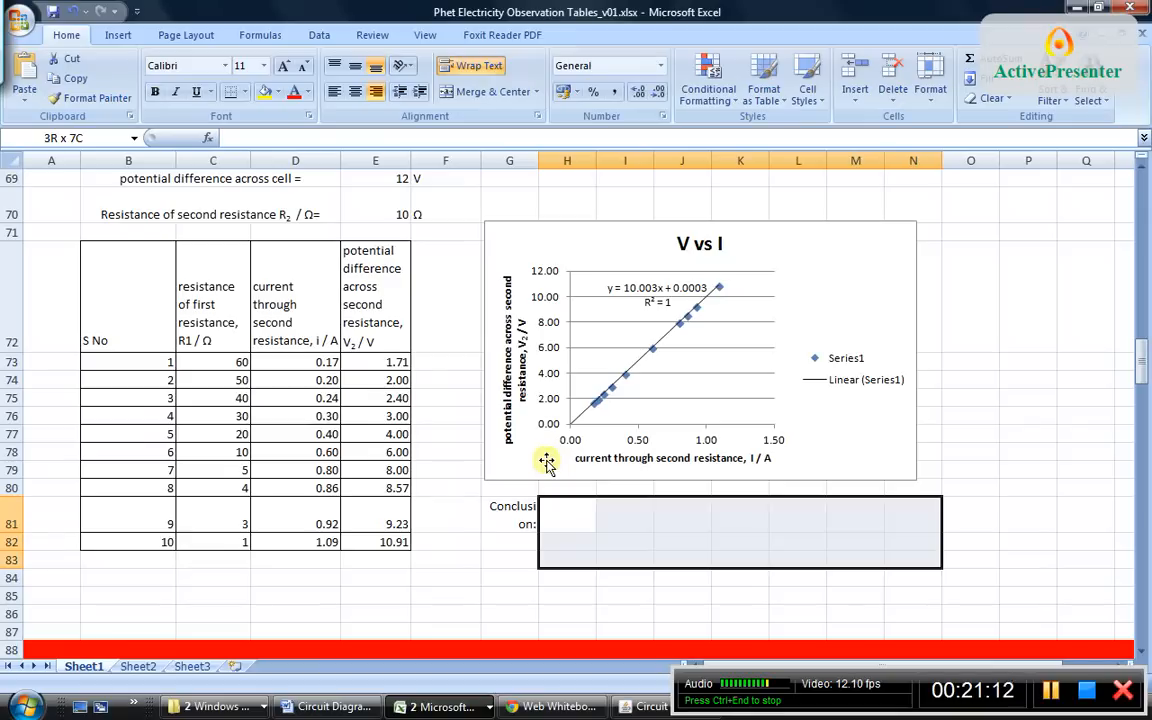